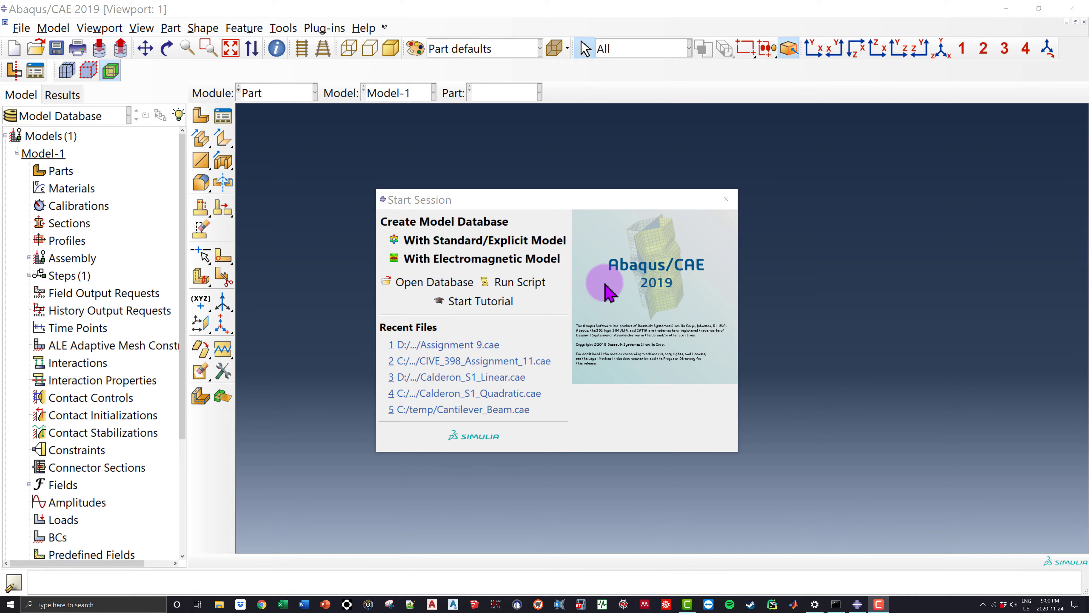
# Dismiss the start session window and begin saving the model database under a new name.
pyautogui.moveTo(498, 200); pyautogui.dragTo(535, 198)
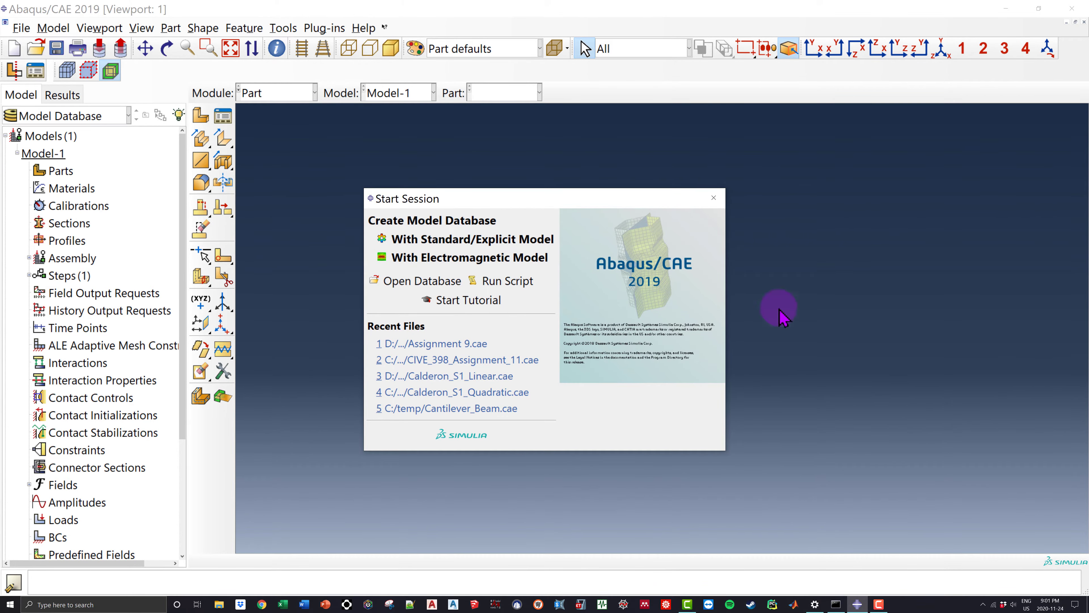
pyautogui.click(713, 197)
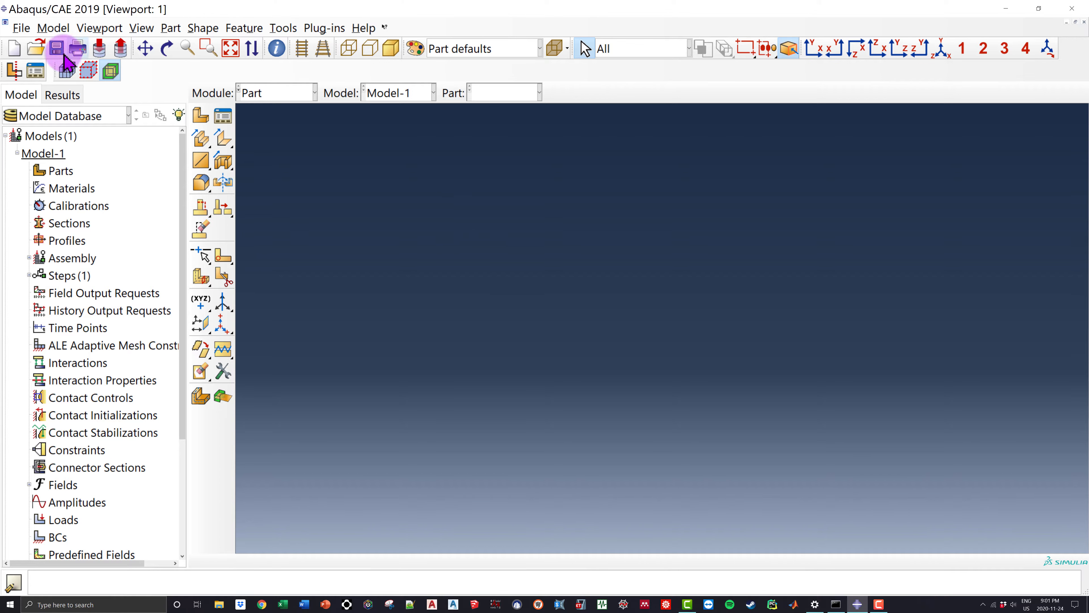
pyautogui.click(21, 28)
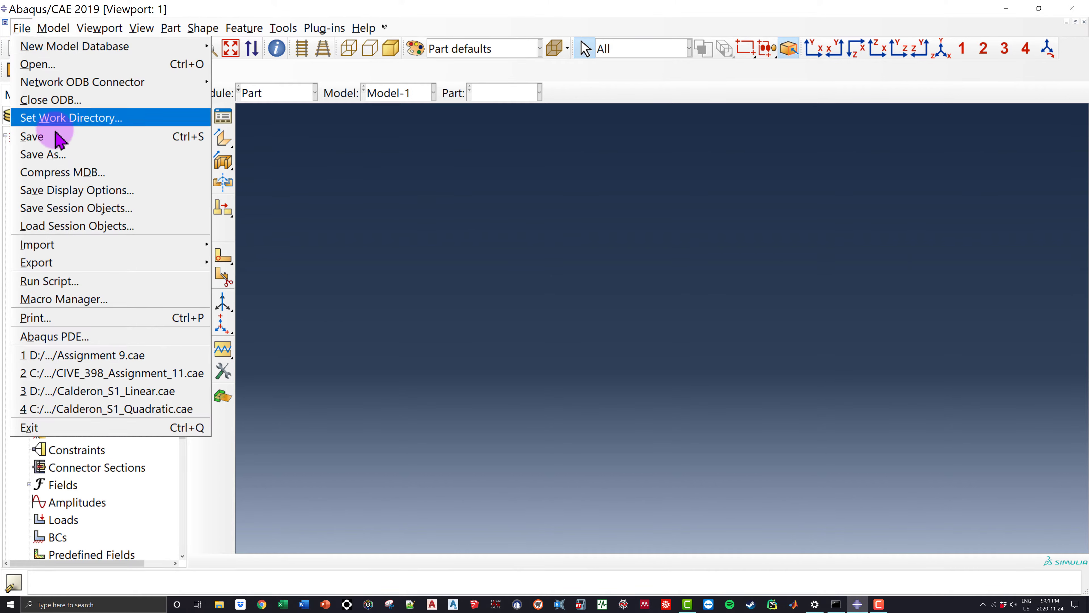
pyautogui.click(61, 154)
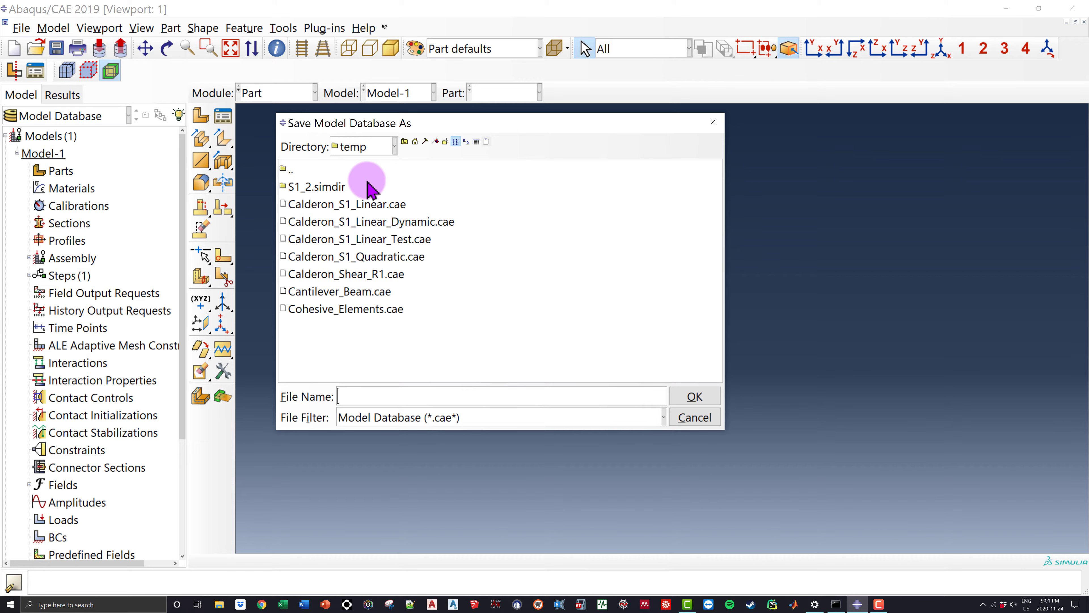
# Browse to the save folder D:\Dropbox\YouTube\CIV E 398\ABAQUS\Example 1 - Cantilever Beam\ABAQUS Files.
pyautogui.click(364, 147)
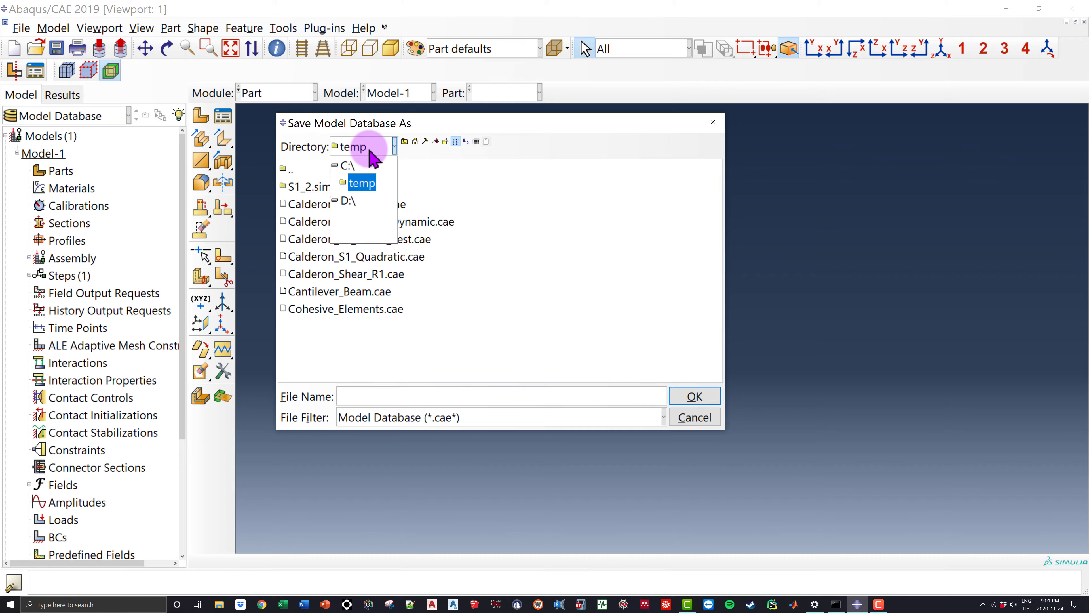
pyautogui.click(349, 200)
pyautogui.doubleClick(328, 172)
pyautogui.moveTo(553, 380); pyautogui.dragTo(608, 260)
pyautogui.click(571, 258)
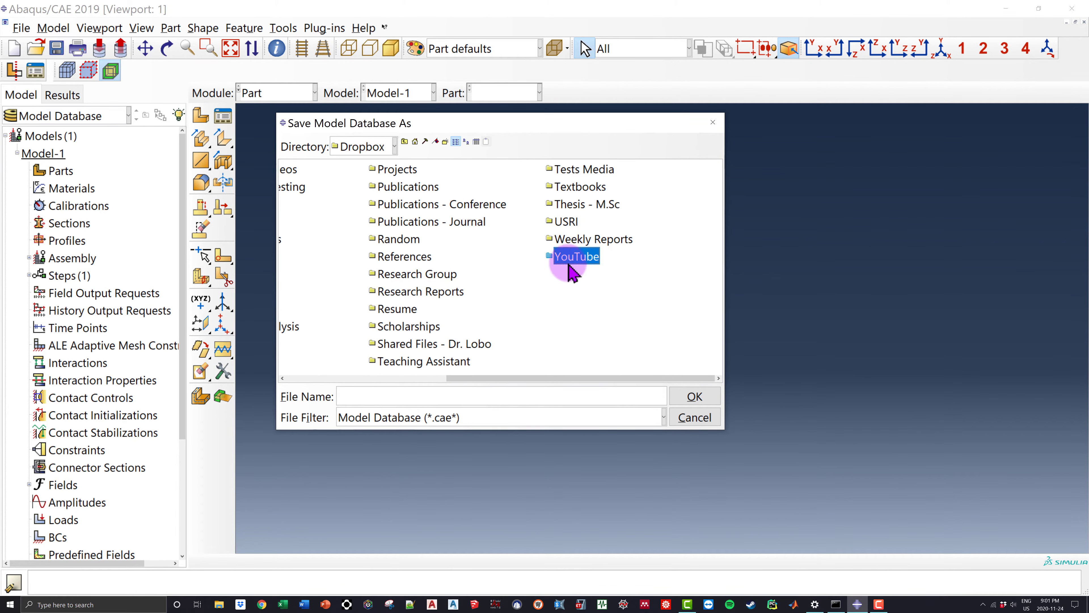
pyautogui.doubleClick(571, 258)
pyautogui.doubleClick(312, 188)
pyautogui.click(312, 189)
pyautogui.doubleClick(313, 189)
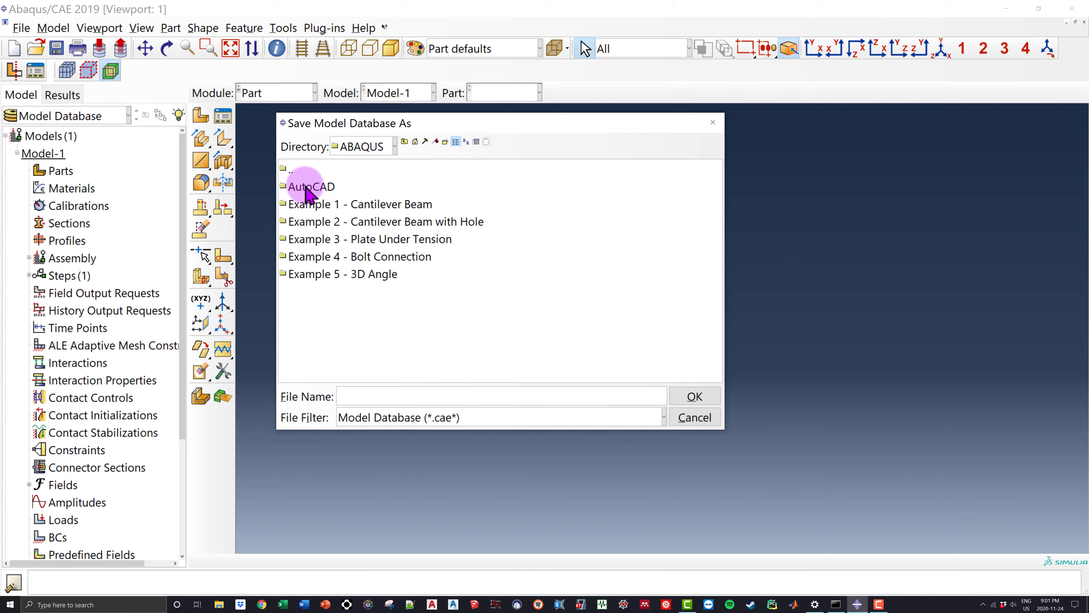
pyautogui.click(326, 202)
pyautogui.doubleClick(326, 202)
pyautogui.click(327, 194)
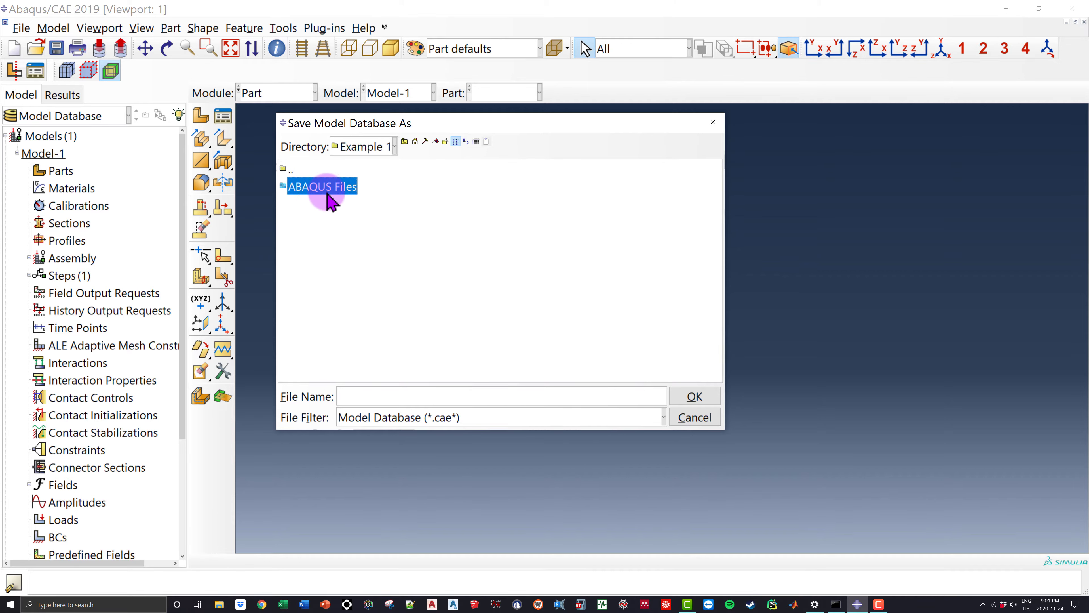
pyautogui.doubleClick(326, 187)
# Save the model database as CantileverBeam in the current folder, and save it once more.
pyautogui.click(392, 394)
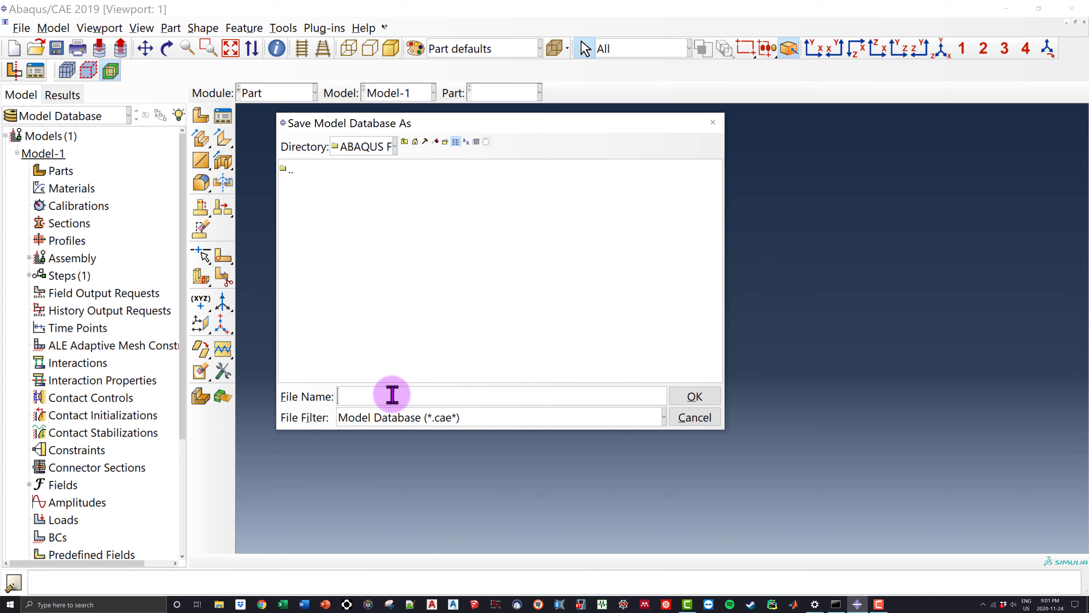
pyautogui.write('CantileverBeam')
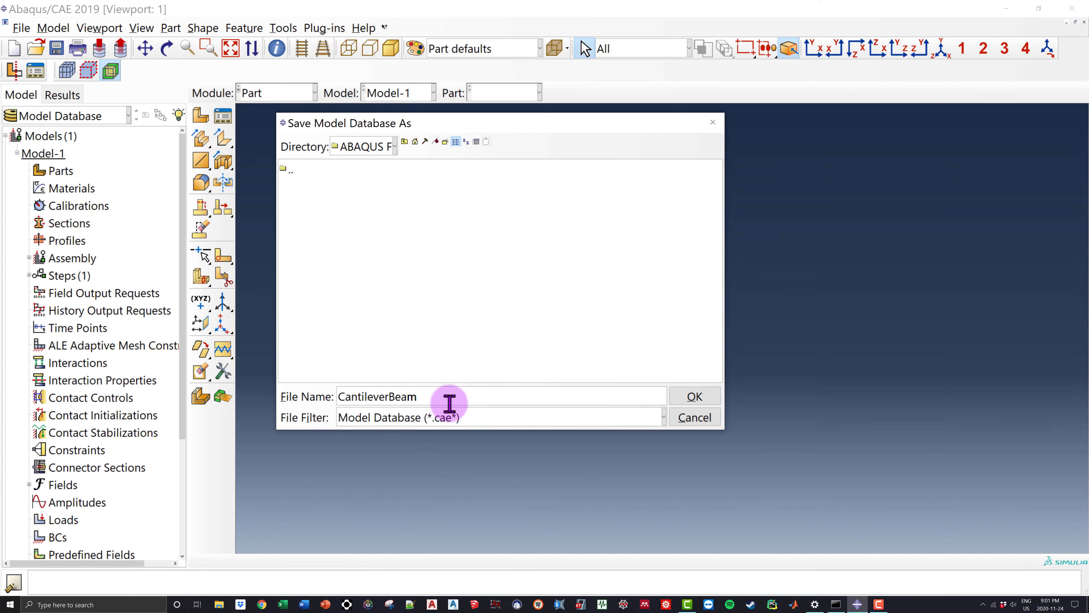
pyautogui.press('Return')
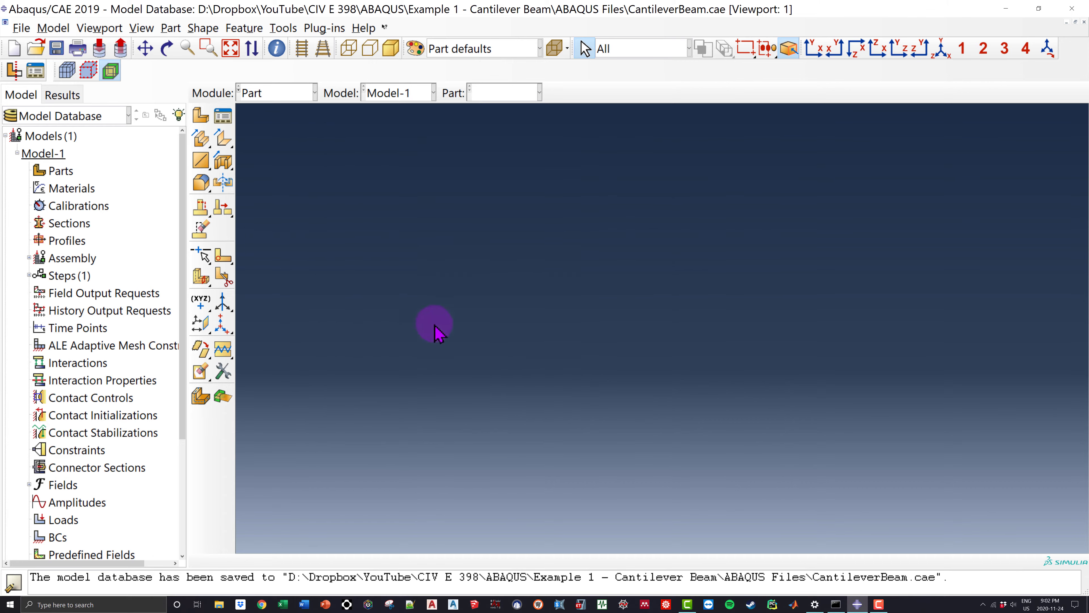
pyautogui.click(60, 53)
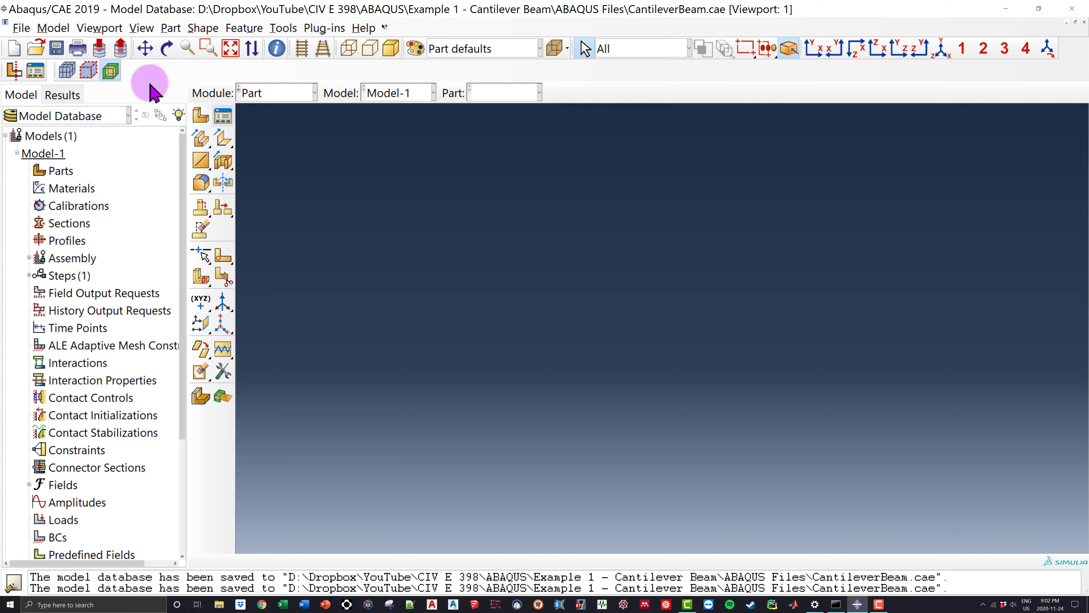
# Start choosing a new work directory, browsing to the Dropbox folder on drive D and enlarging the folder selection dialog.
pyautogui.click(25, 30)
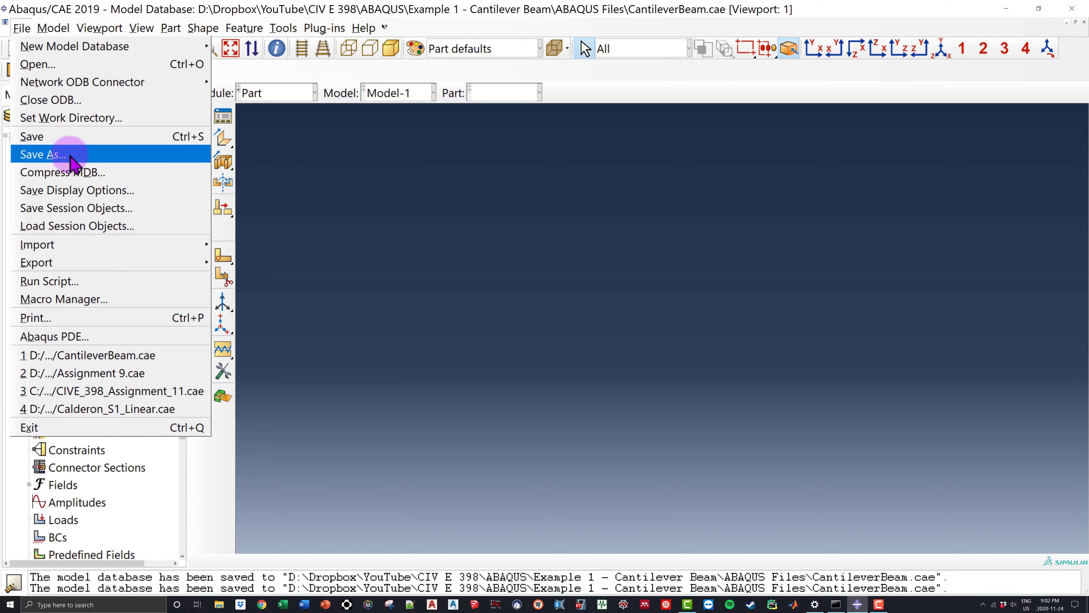
pyautogui.click(69, 122)
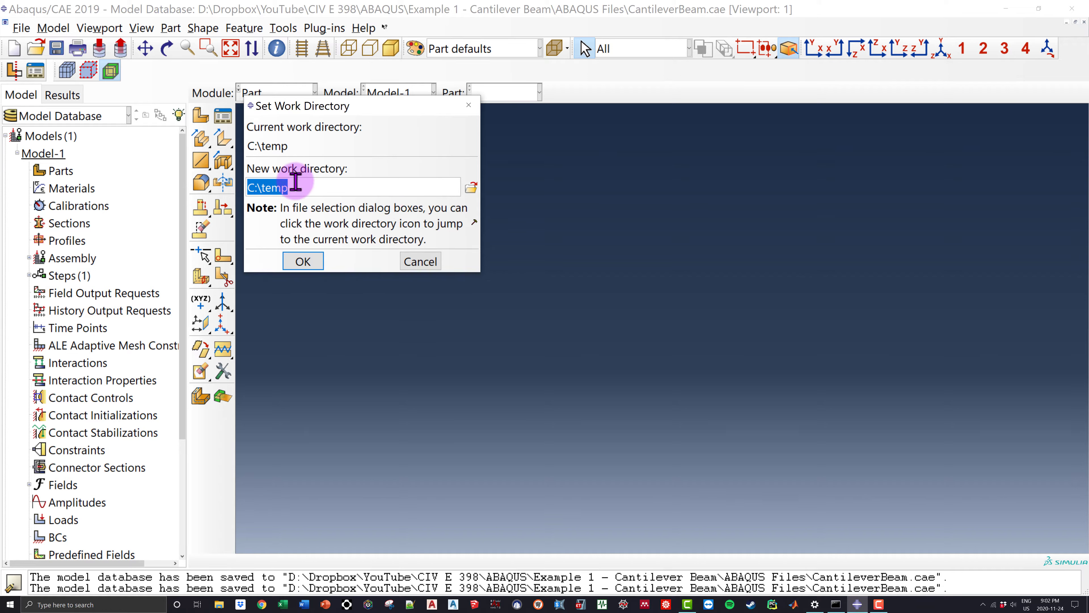
pyautogui.click(471, 187)
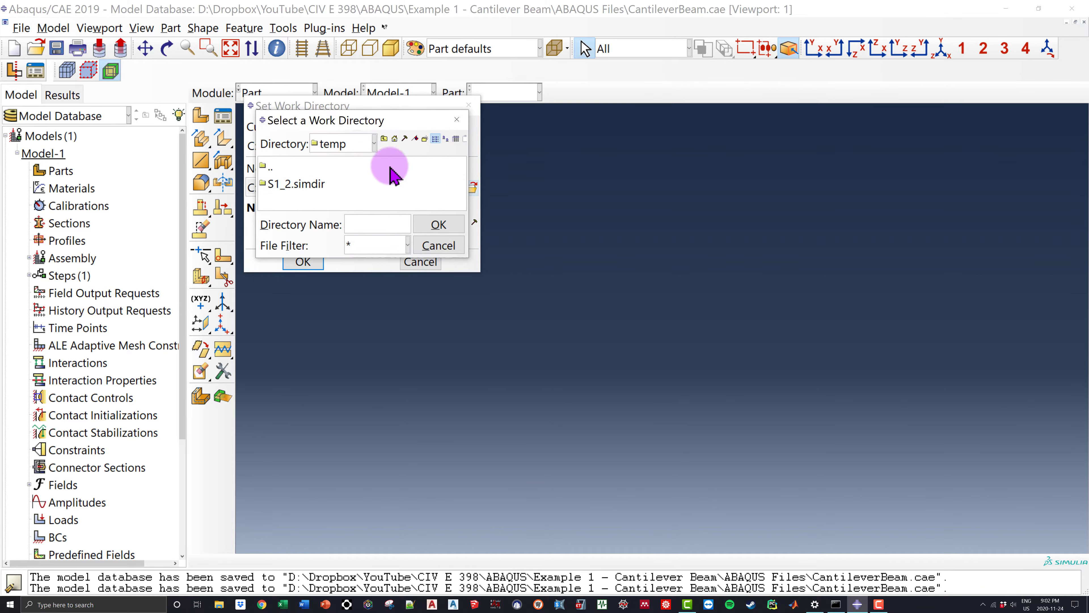
pyautogui.click(373, 144)
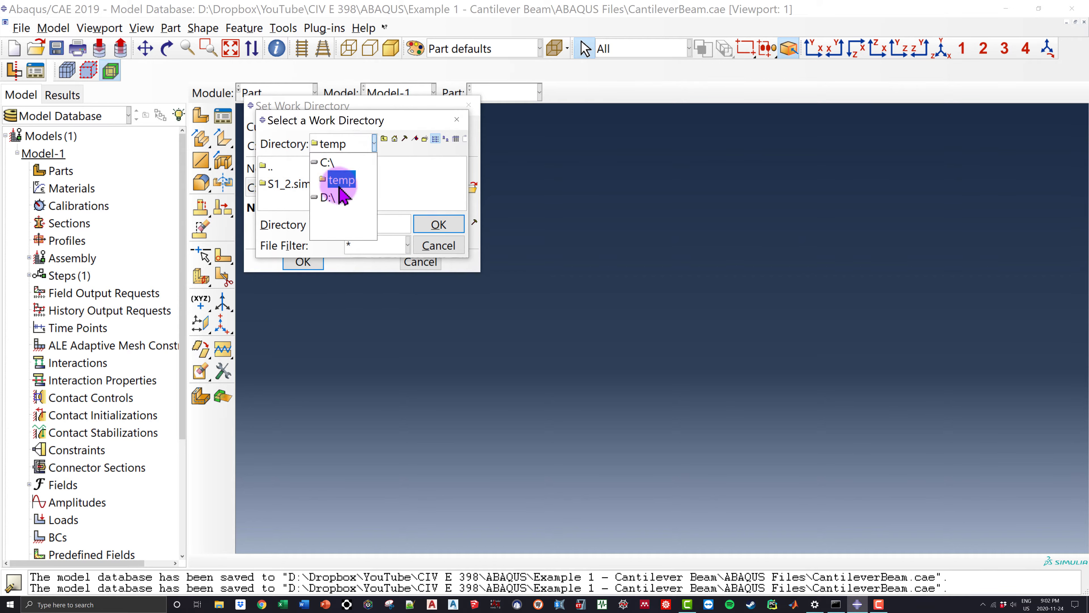
pyautogui.click(330, 192)
pyautogui.doubleClick(293, 172)
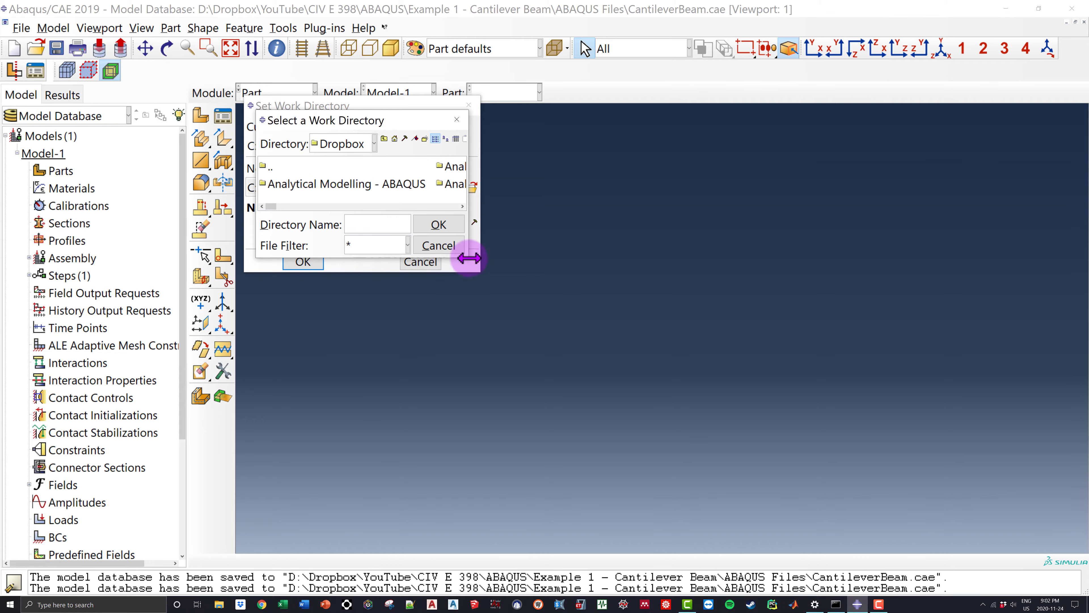
pyautogui.moveTo(468, 257); pyautogui.dragTo(640, 386)
pyautogui.moveTo(407, 339); pyautogui.dragTo(622, 340)
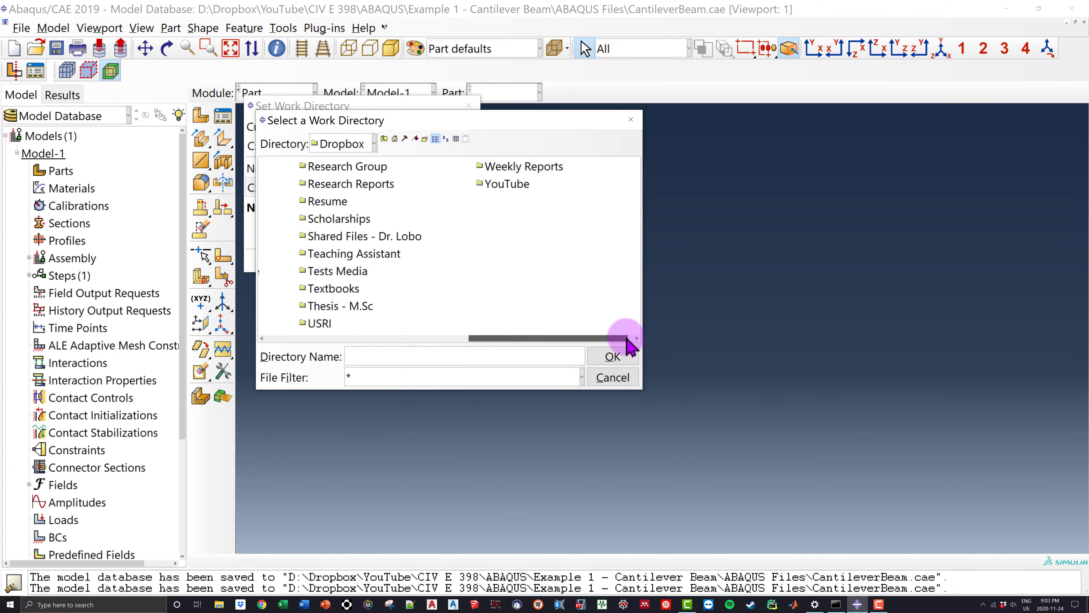
# Set the work directory to YouTube/CIV E 398/ABAQUS/Example 1 - Cantilever Beam/ABAQUS Files inside the Dropbox folder.
pyautogui.click(497, 184)
pyautogui.doubleClick(500, 184)
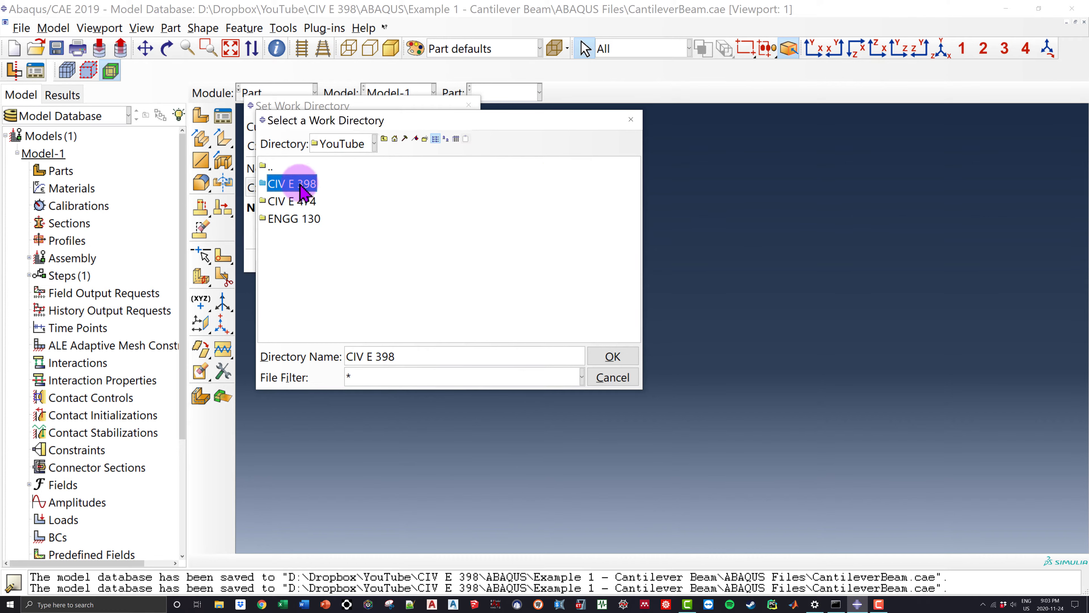
pyautogui.doubleClick(287, 184)
pyautogui.doubleClick(289, 183)
pyautogui.doubleClick(294, 202)
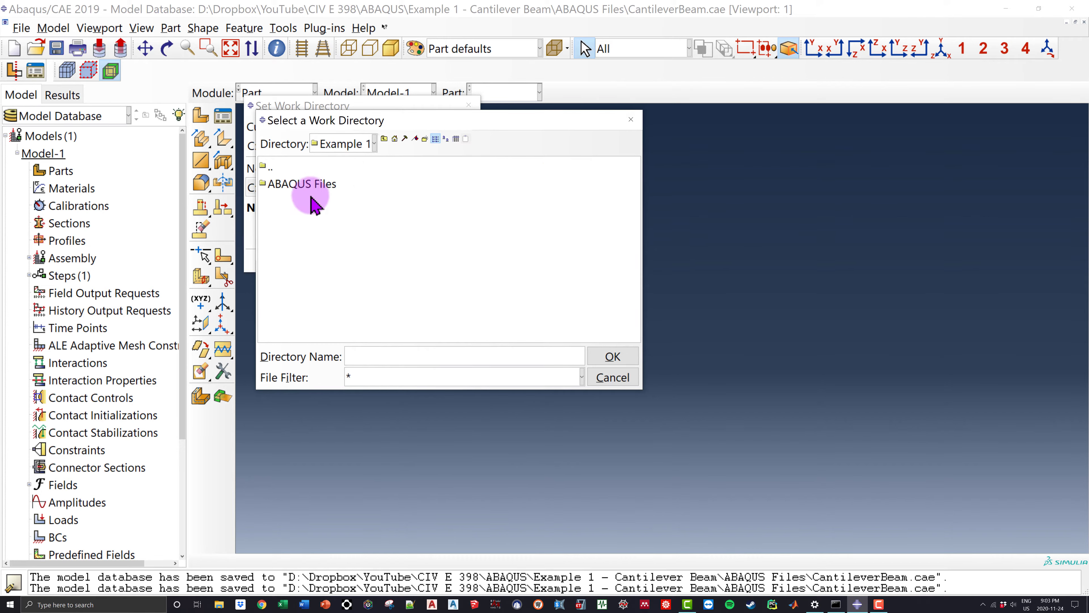
pyautogui.doubleClick(303, 185)
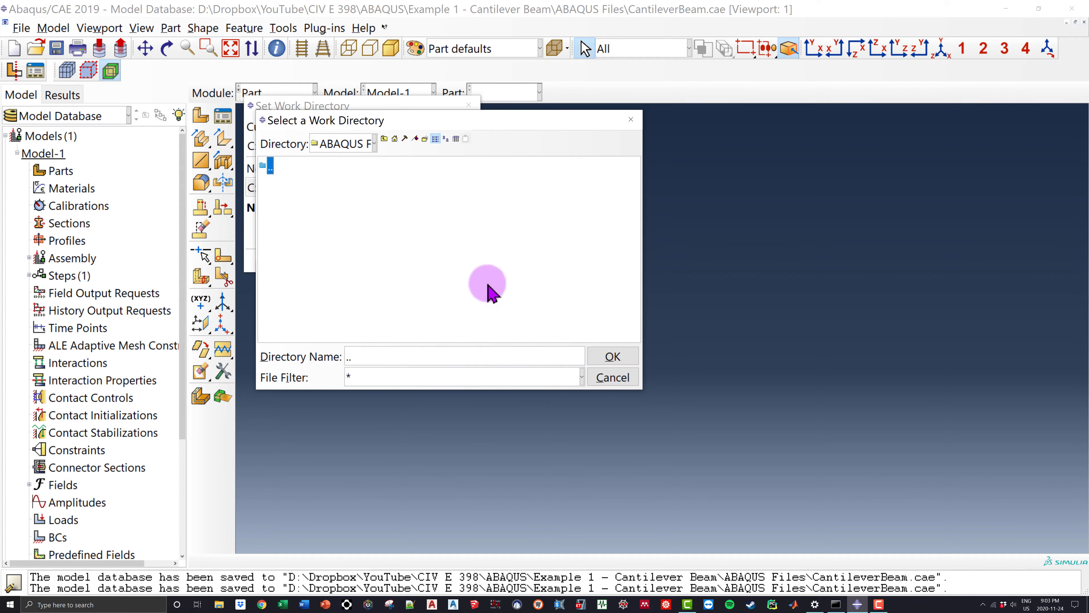
pyautogui.click(613, 356)
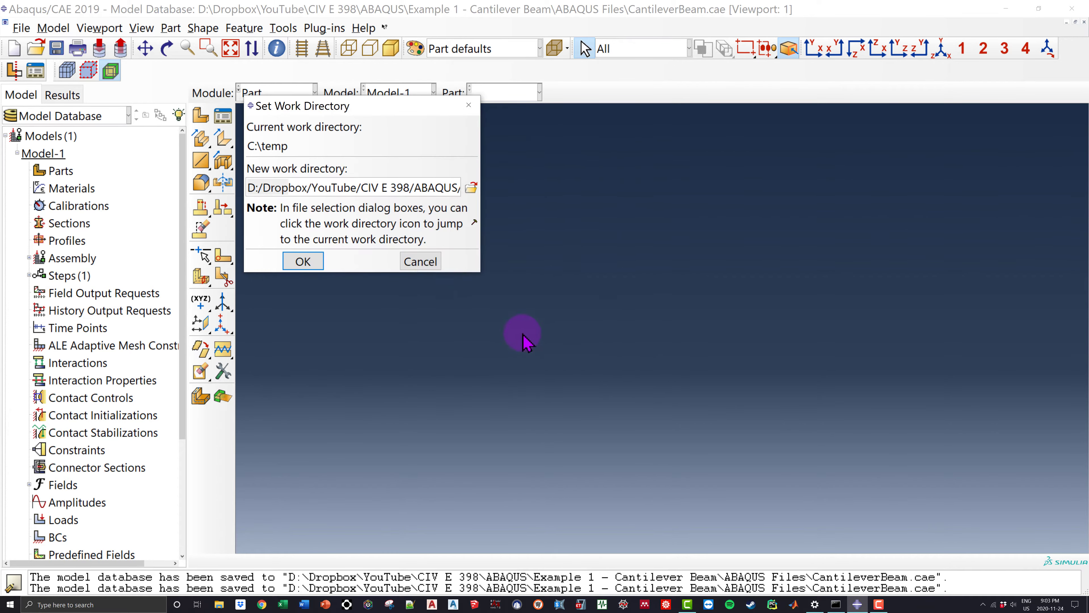
pyautogui.click(312, 262)
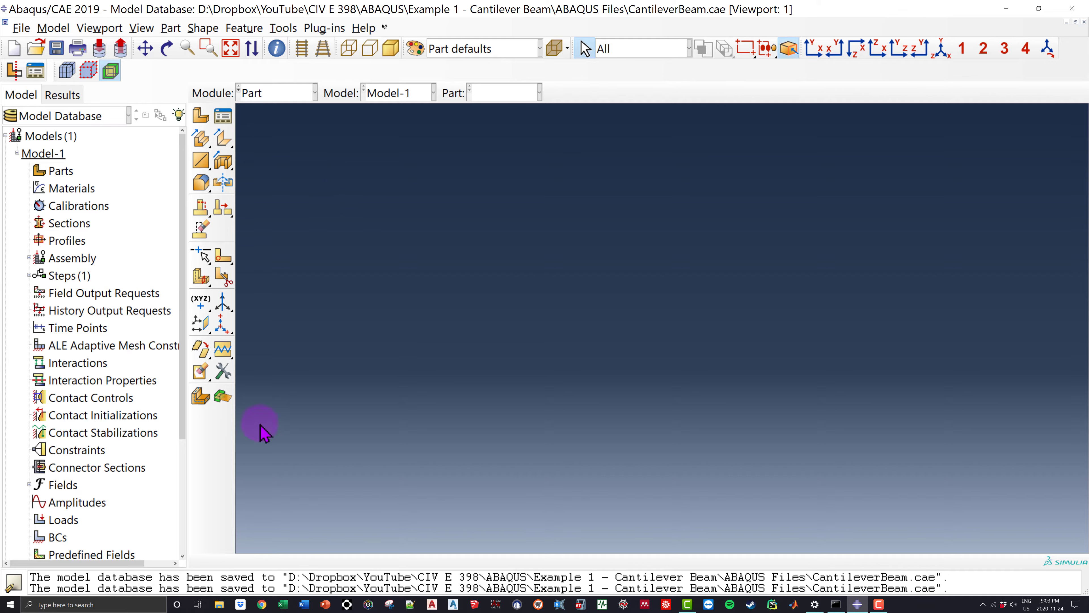
pyautogui.scroll(-3, 55, 182)
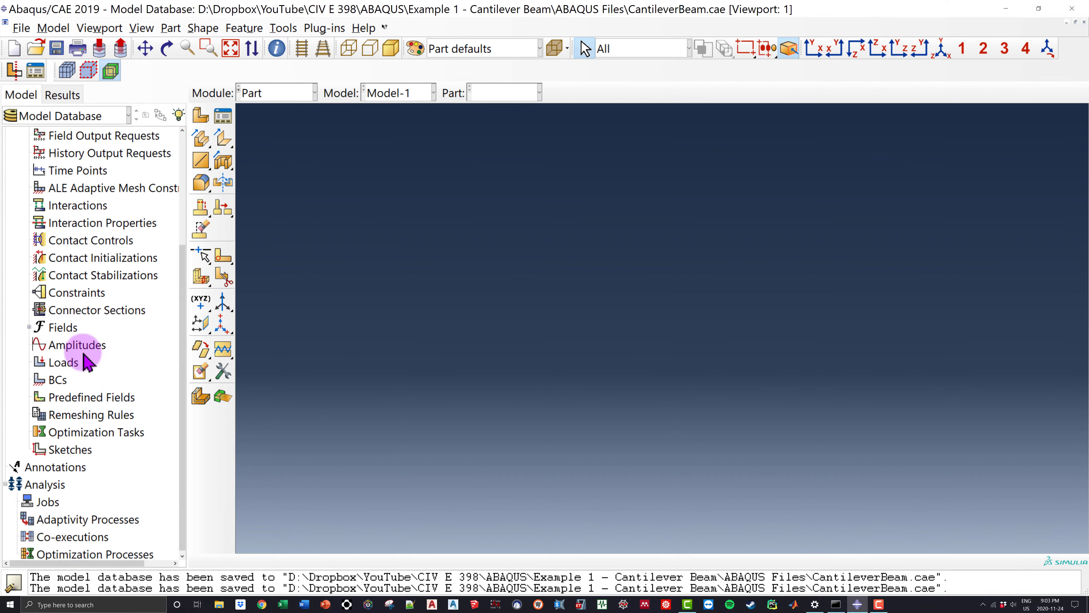
pyautogui.scroll(2, 86, 365)
pyautogui.scroll(2, 99, 373)
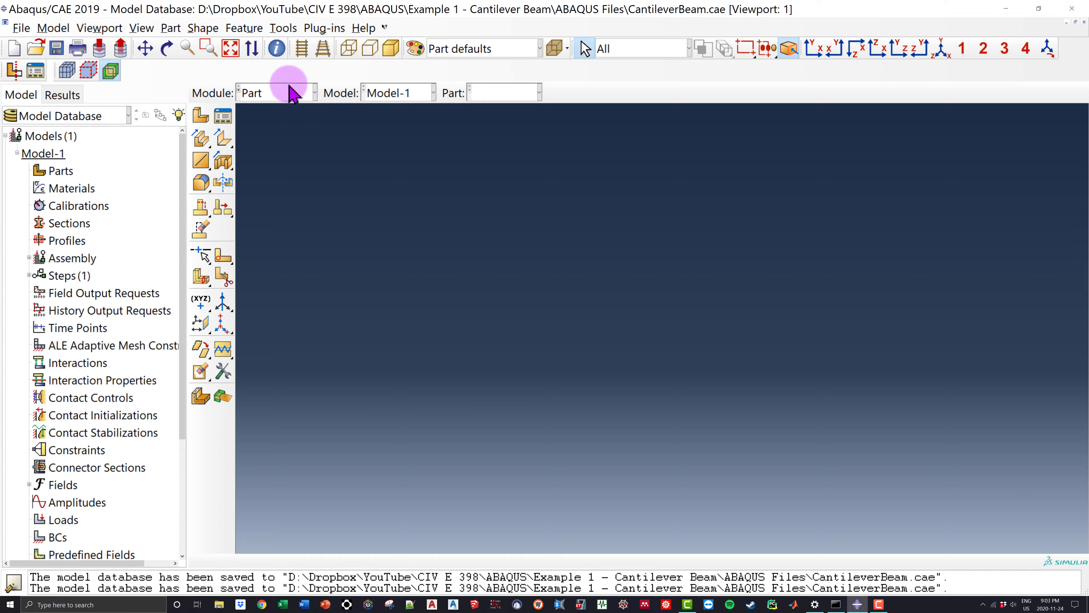
pyautogui.click(300, 94)
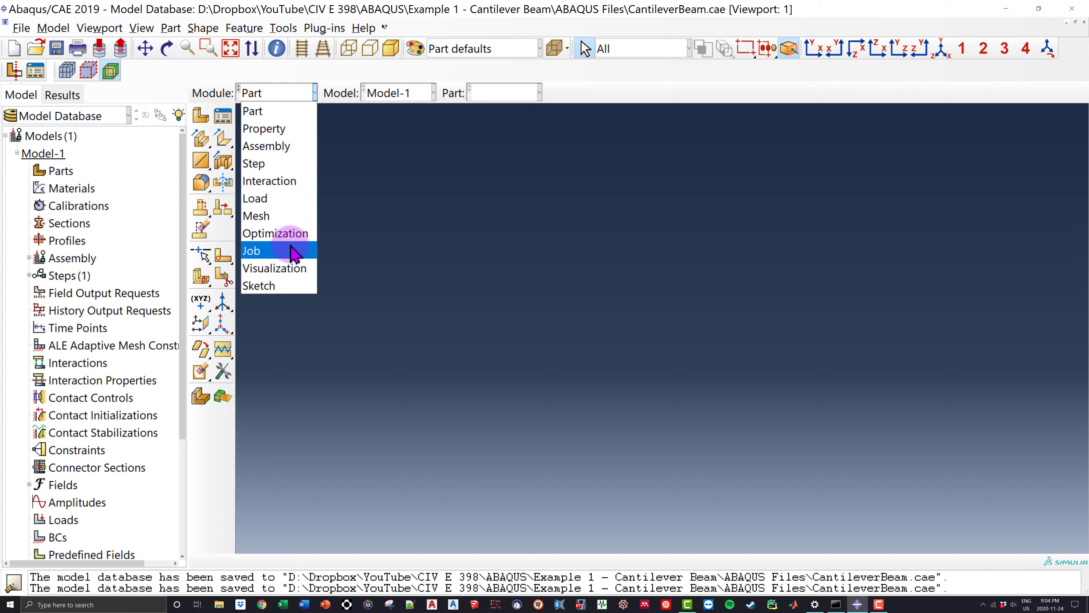
pyautogui.click(255, 110)
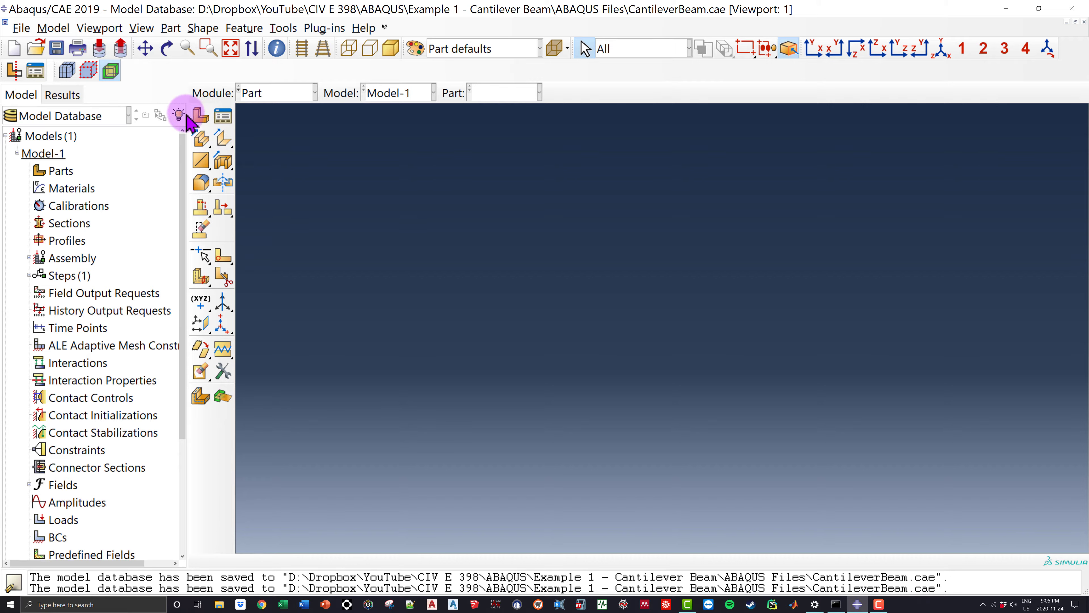
# Create a 2D planar deformable shell part named Beam with an approximate size of 200 and enter its sketch.
pyautogui.doubleClick(56, 171)
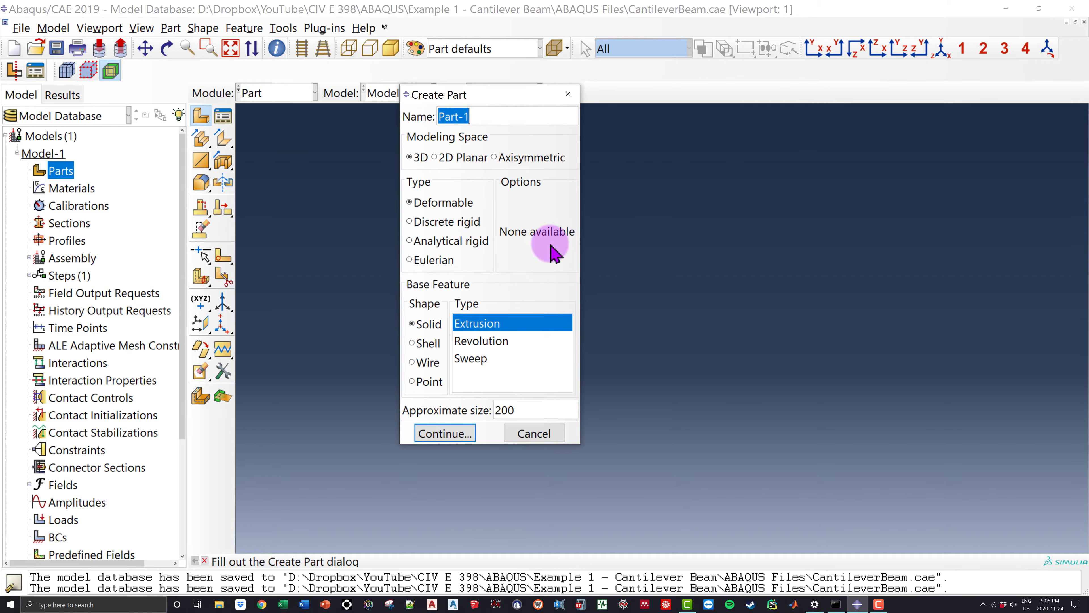
pyautogui.moveTo(453, 95); pyautogui.dragTo(532, 146)
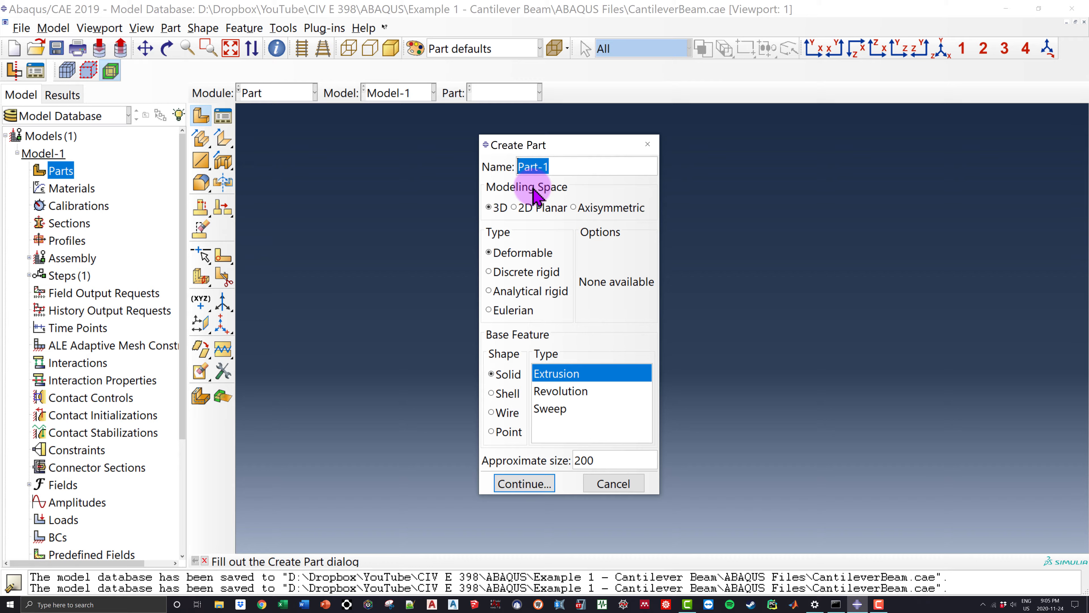
pyautogui.write('Beam')
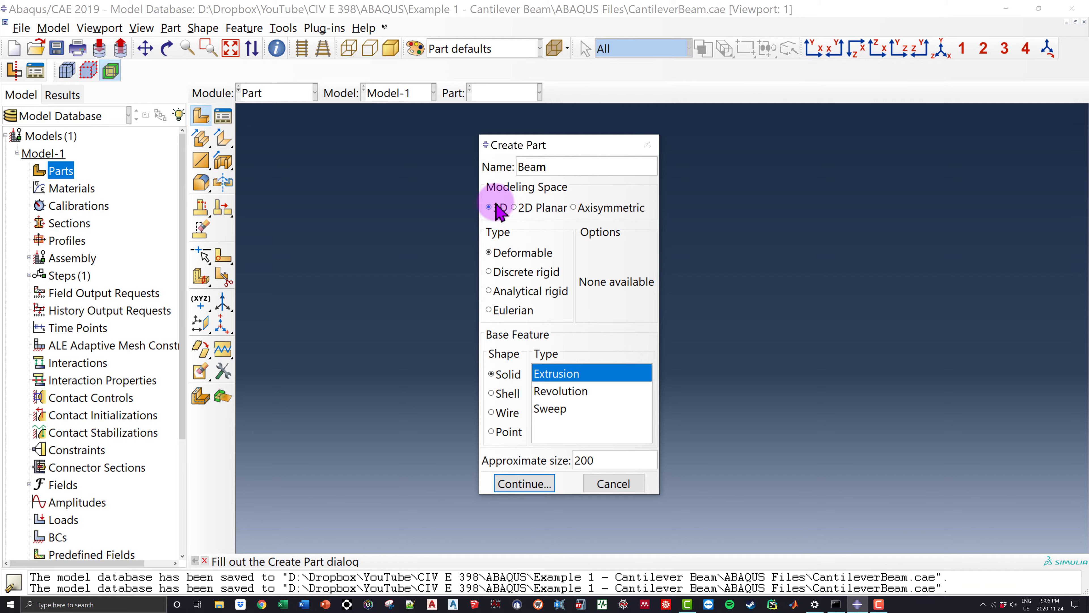
pyautogui.click(539, 208)
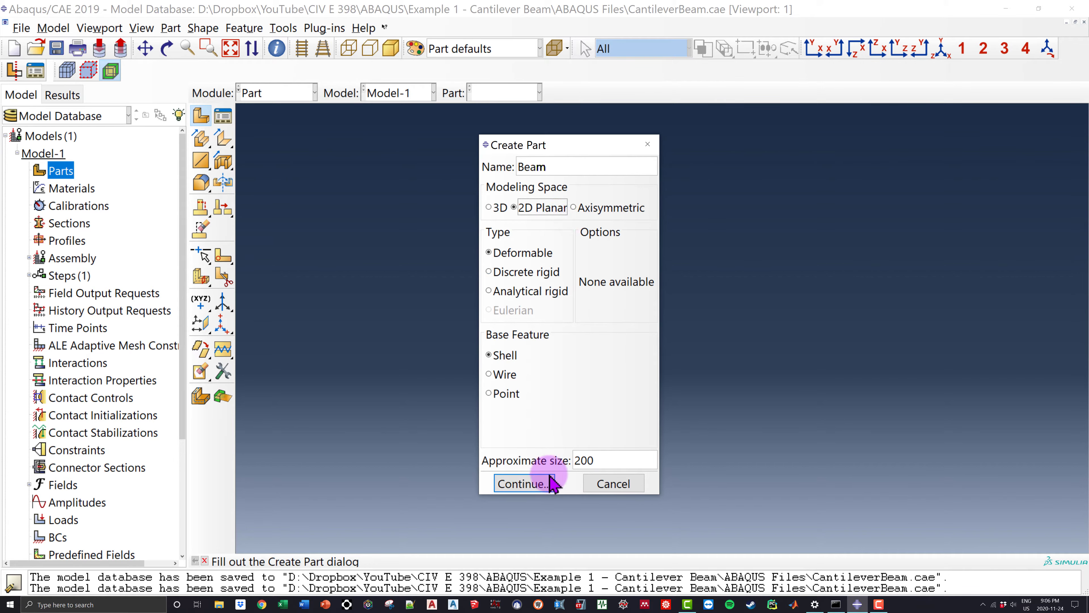
pyautogui.click(534, 485)
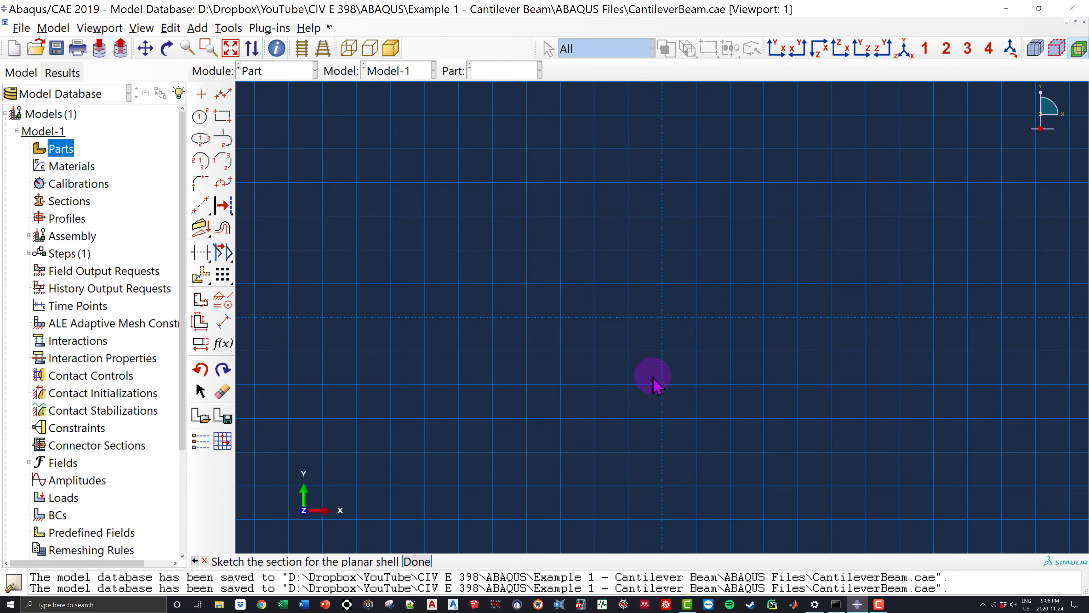
pyautogui.scroll(-10, 781, 274)
pyautogui.middleClick(779, 273)
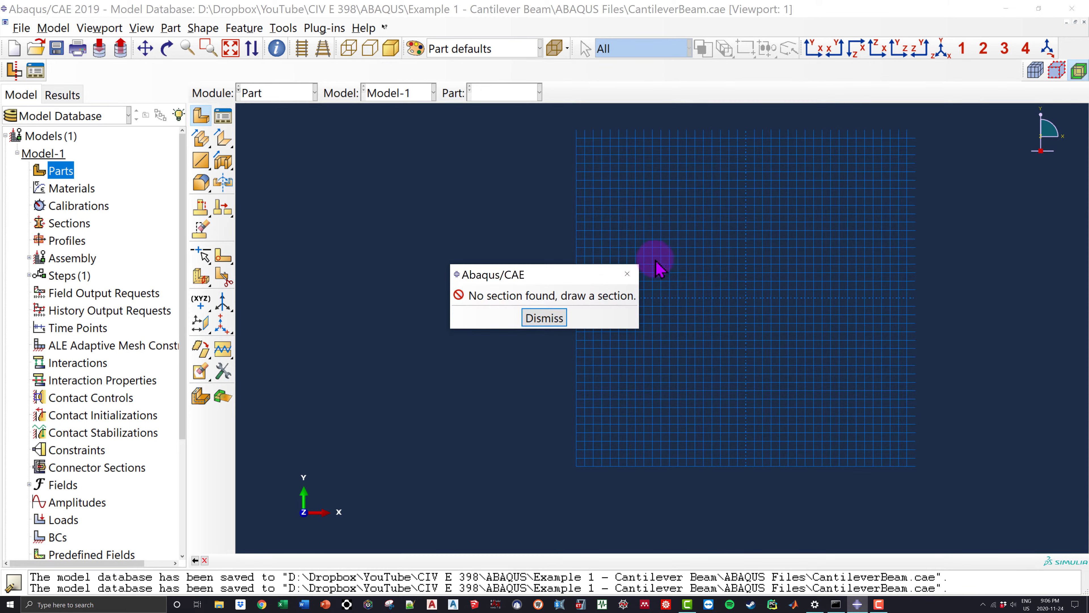
pyautogui.click(626, 272)
pyautogui.middleClick(726, 303)
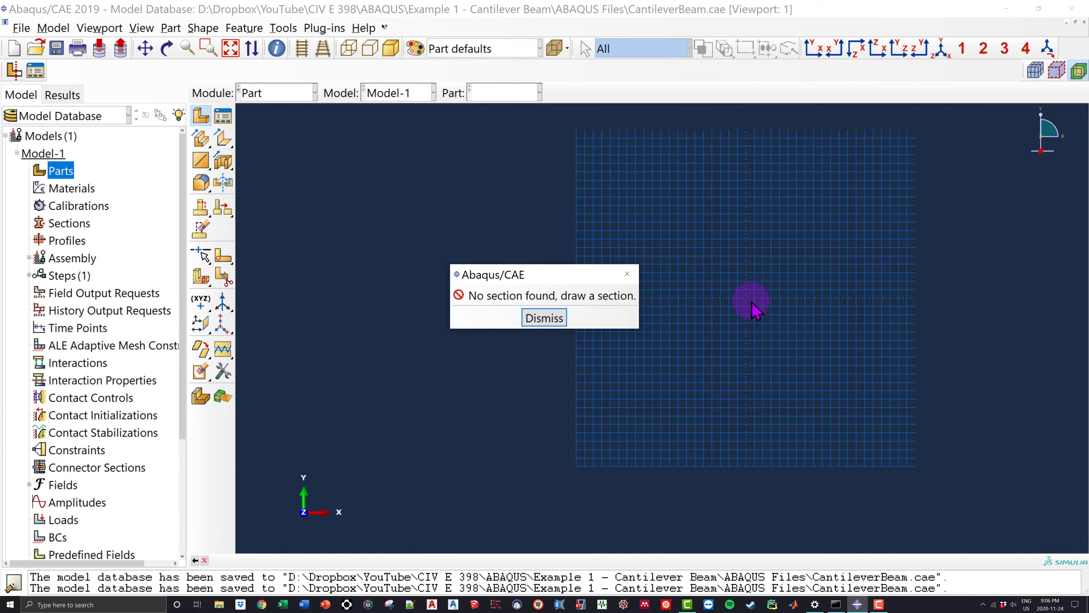
pyautogui.click(627, 276)
pyautogui.moveTo(755, 303)
pyautogui.keyDown('ctrl'); pyautogui.keyDown('alt'); pyautogui.mouseDown(button='middle')
pyautogui.moveTo(597, 292)
pyautogui.moveTo(609, 293)
pyautogui.mouseUp(button='middle'); pyautogui.keyUp('alt'); pyautogui.keyUp('ctrl')
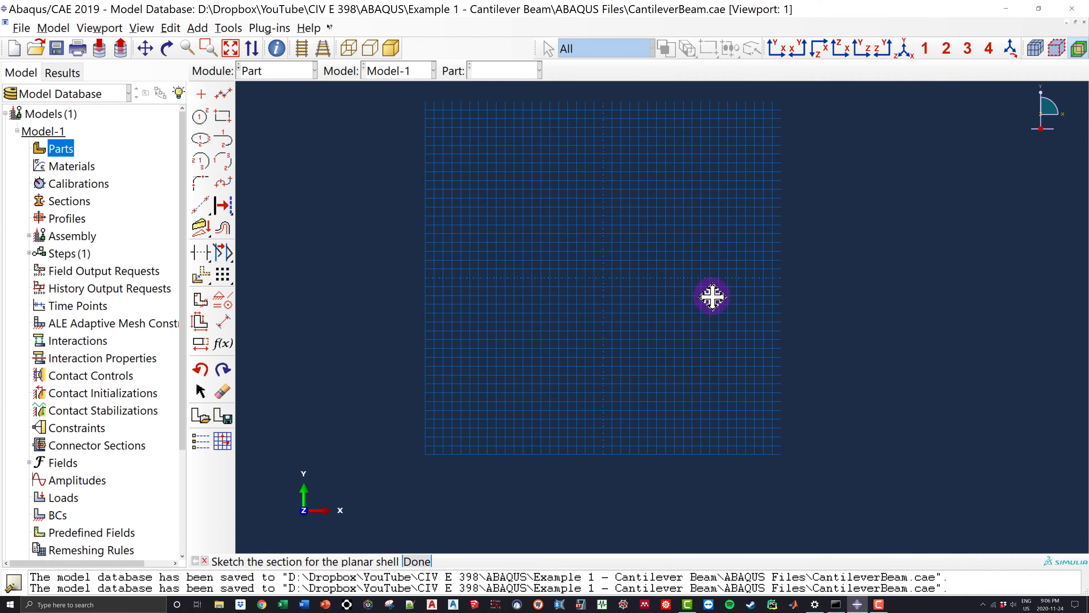
pyautogui.moveTo(713, 297)
pyautogui.keyDown('ctrl'); pyautogui.keyDown('alt'); pyautogui.mouseDown(button='middle')
pyautogui.moveTo(742, 354)
pyautogui.moveTo(711, 269)
pyautogui.moveTo(650, 300)
pyautogui.mouseUp(button='middle'); pyautogui.keyUp('alt'); pyautogui.keyUp('ctrl')
pyautogui.scroll(3, 655, 284)
pyautogui.scroll(-2, 656, 284)
pyautogui.scroll(-2, 689, 281)
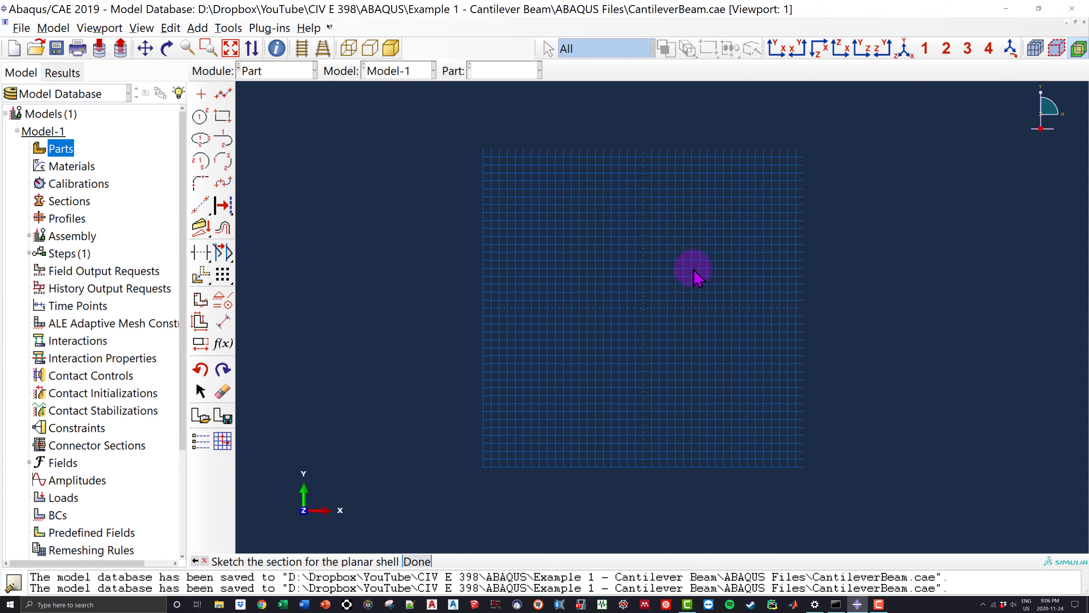
pyautogui.click(200, 117)
pyautogui.click(905, 217)
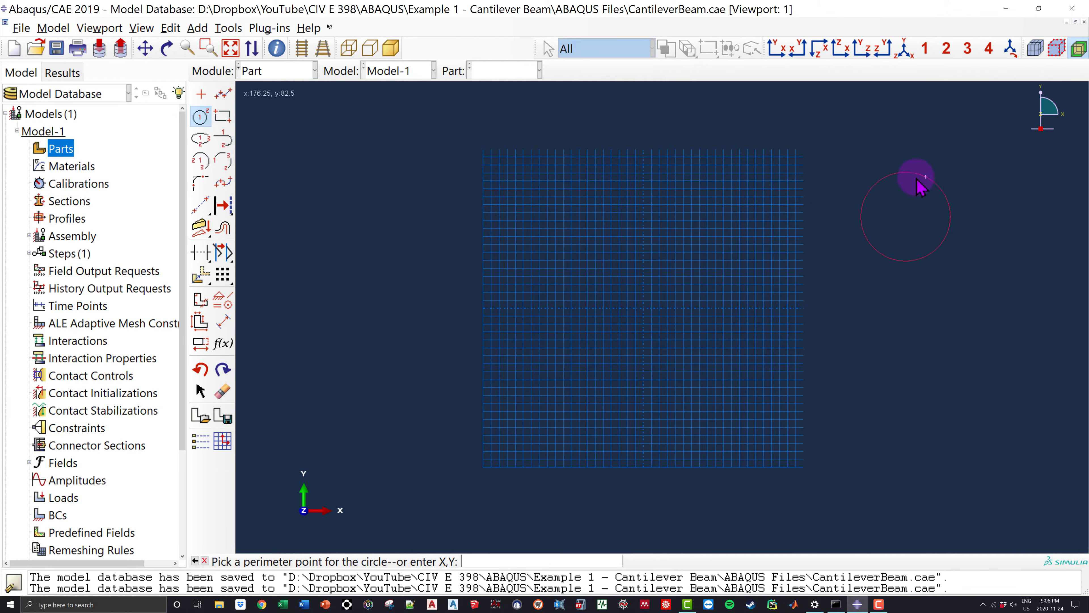
pyautogui.click(790, 251)
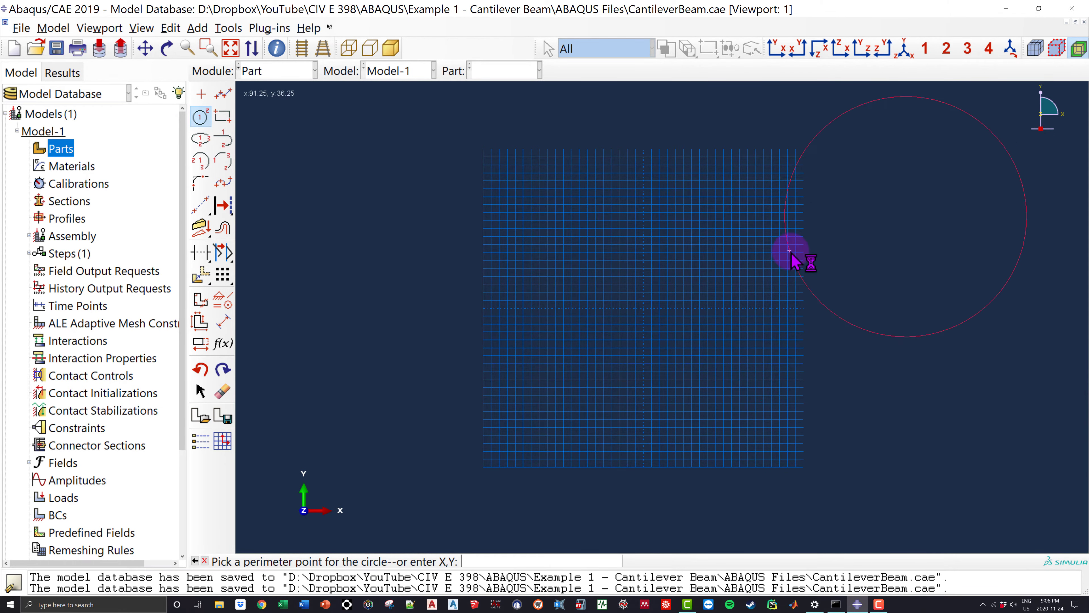
pyautogui.press('Escape')
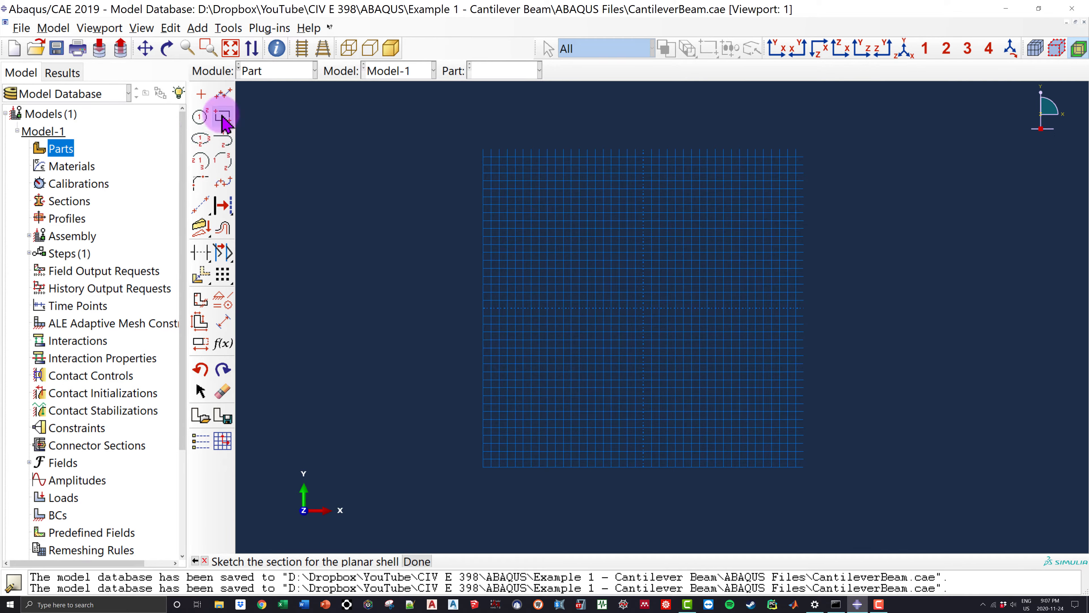
# Sketch a zigzag of three connected line segments in the empty area beside the grid.
pyautogui.click(224, 96)
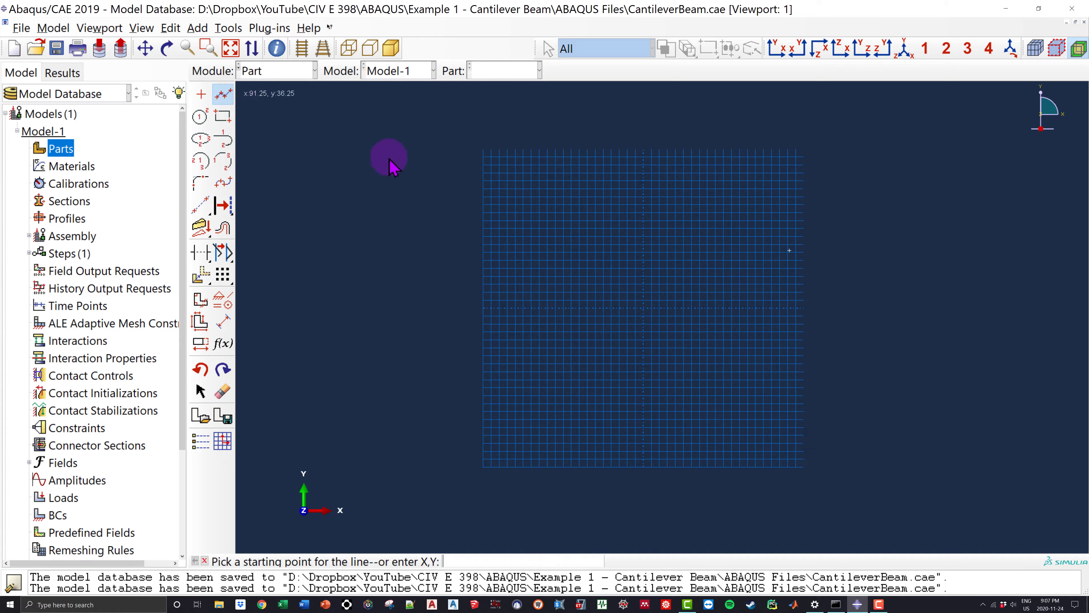
pyautogui.click(910, 355)
pyautogui.click(832, 306)
pyautogui.click(927, 239)
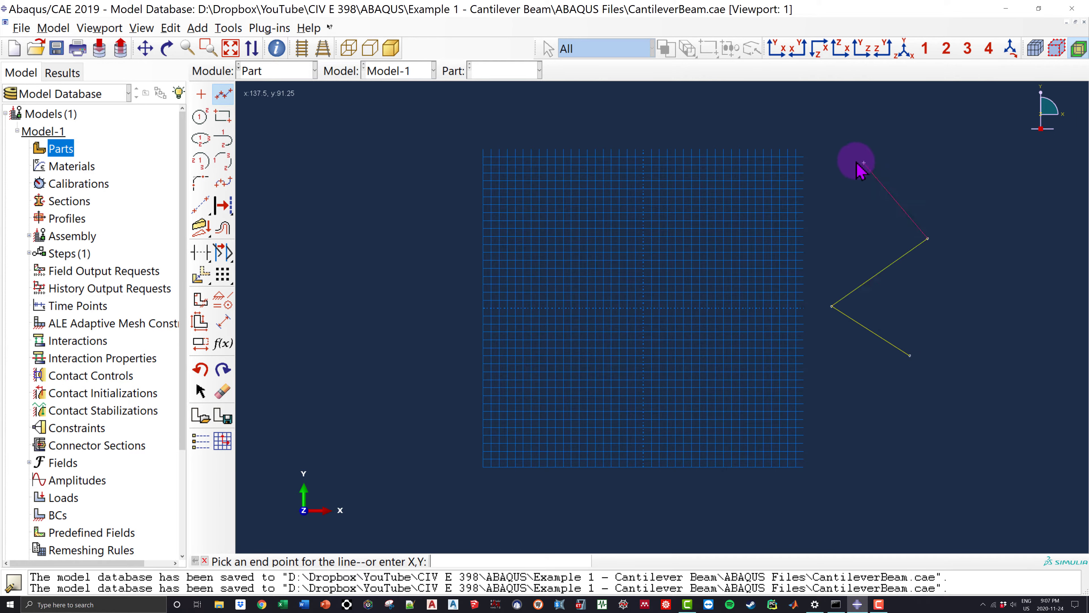
pyautogui.click(857, 161)
pyautogui.click(1013, 173)
pyautogui.press('Escape')
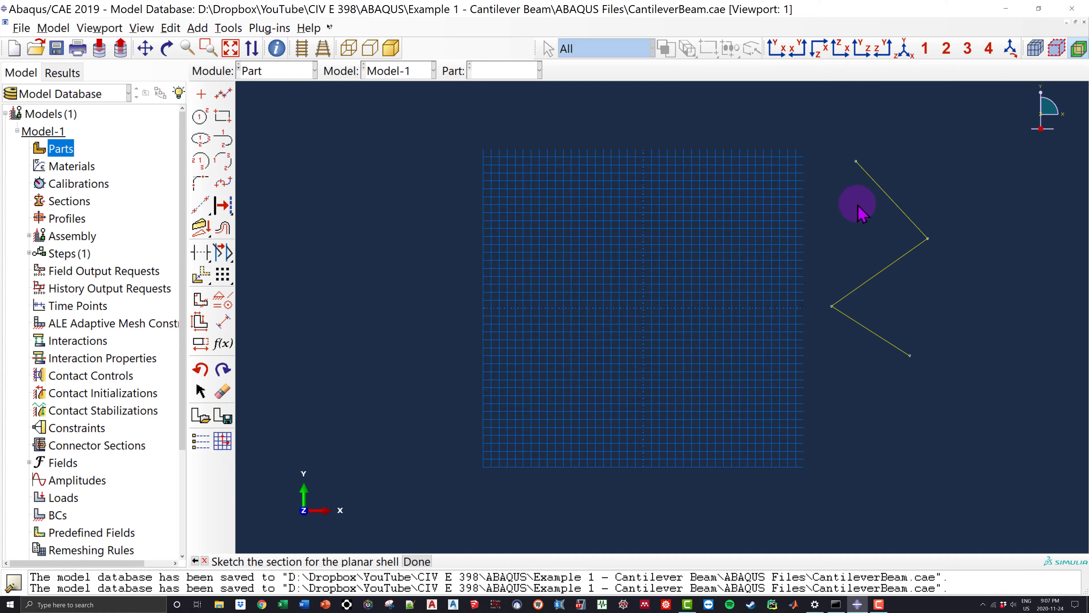
# Delete the three zigzag line segments from the sketch one by one.
pyautogui.click(222, 391)
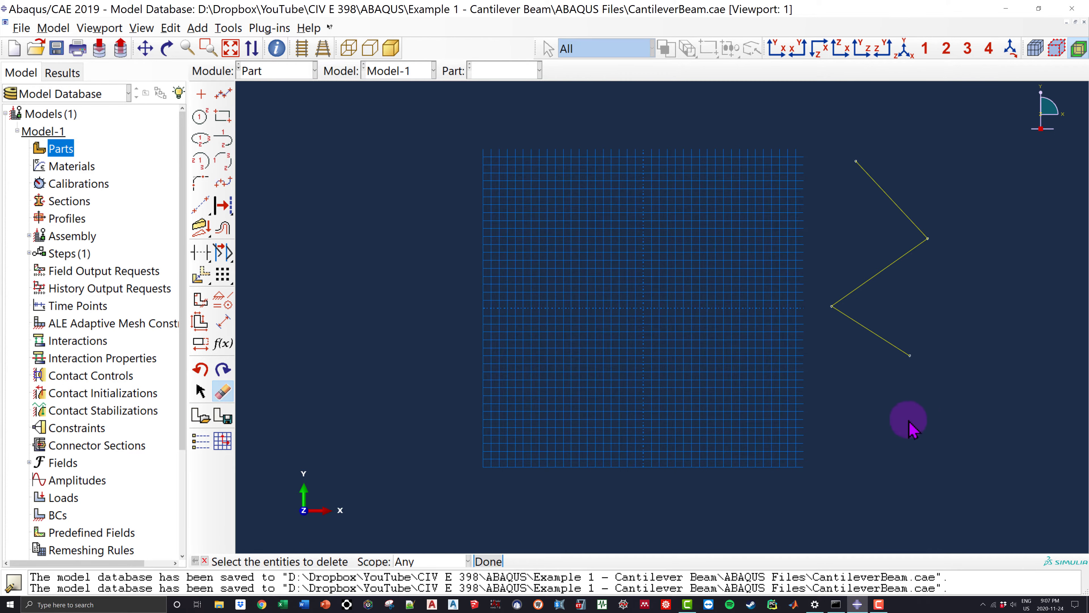
pyautogui.click(879, 194)
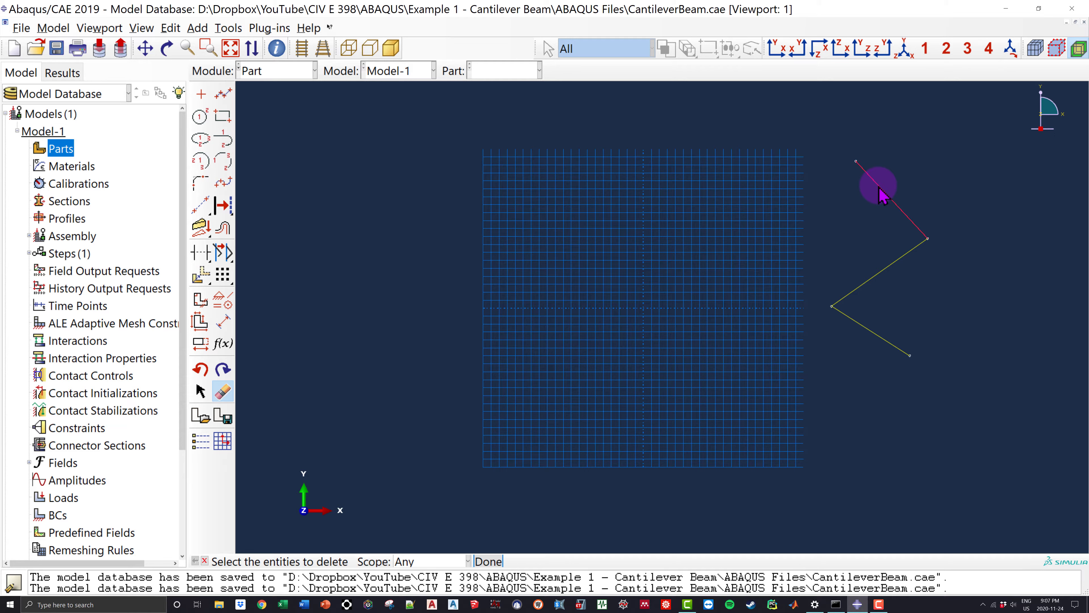
pyautogui.middleClick(884, 205)
pyautogui.click(895, 260)
pyautogui.middleClick(895, 261)
pyautogui.click(874, 334)
pyautogui.middleClick(875, 334)
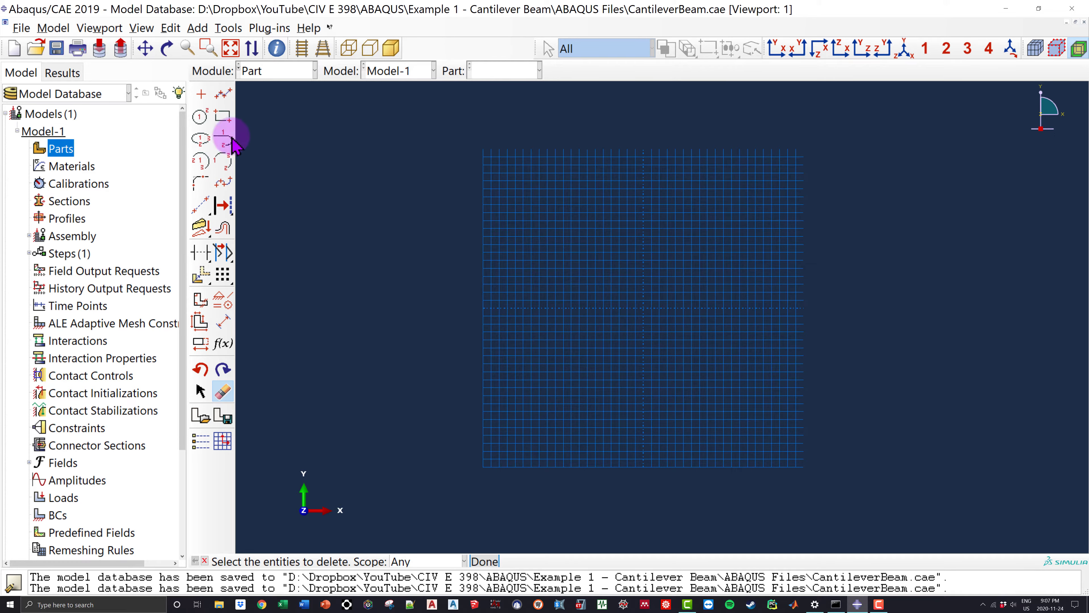
# Sketch the beam outline as a rectangle with opposite corners at 0,0 and 2000,250.
pyautogui.click(223, 116)
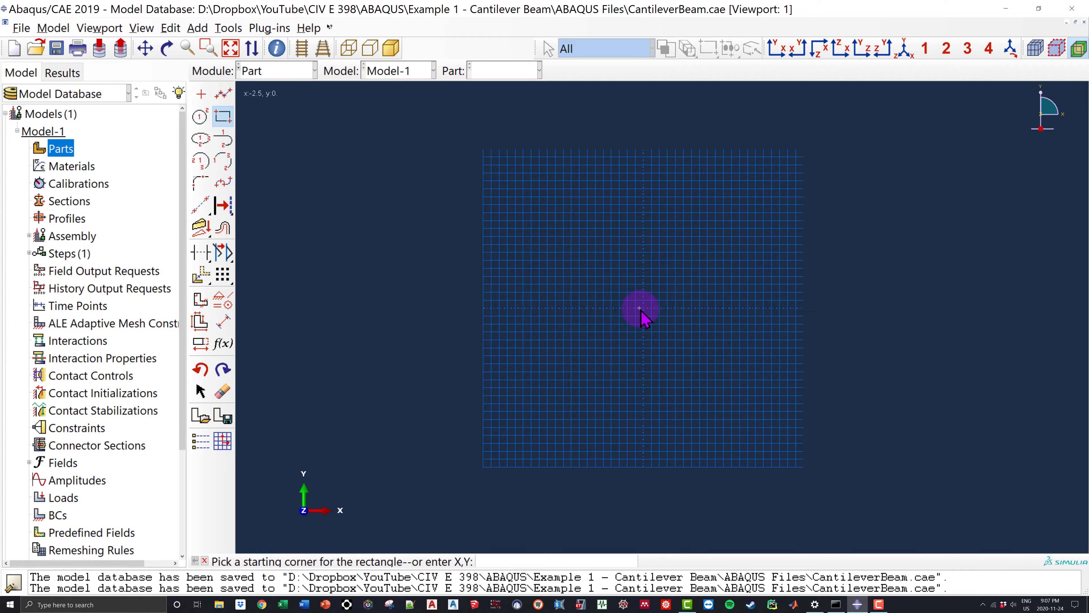
pyautogui.write('0,0')
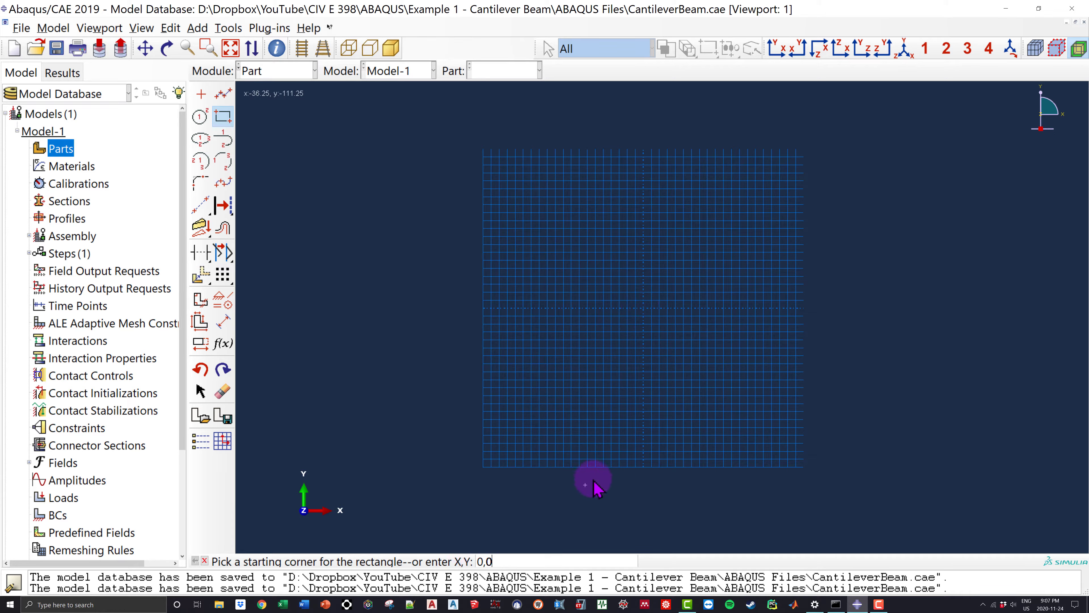
pyautogui.press('Return')
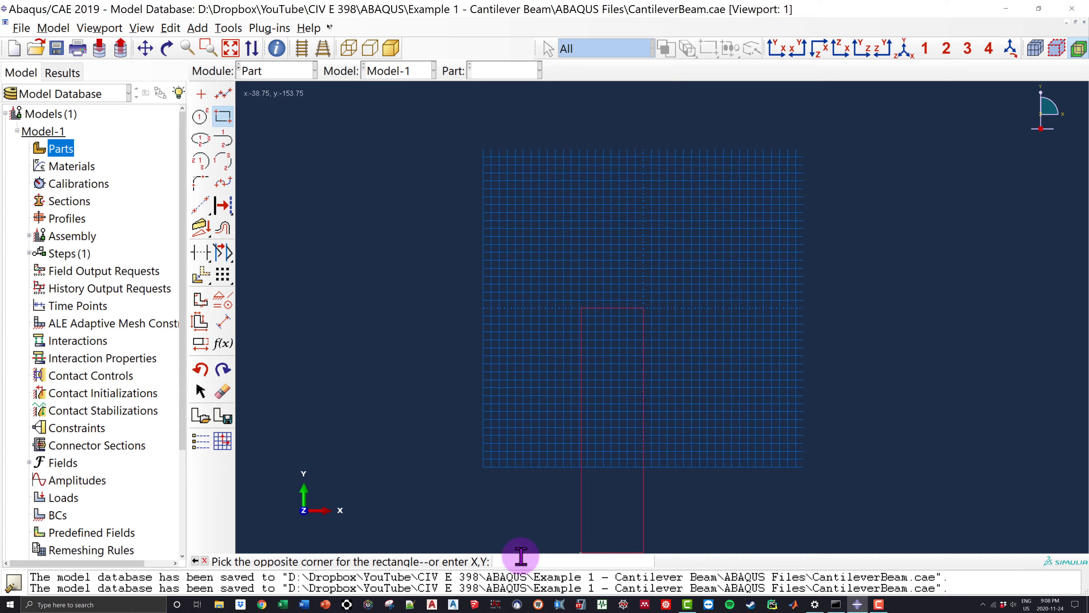
pyautogui.write('2000')
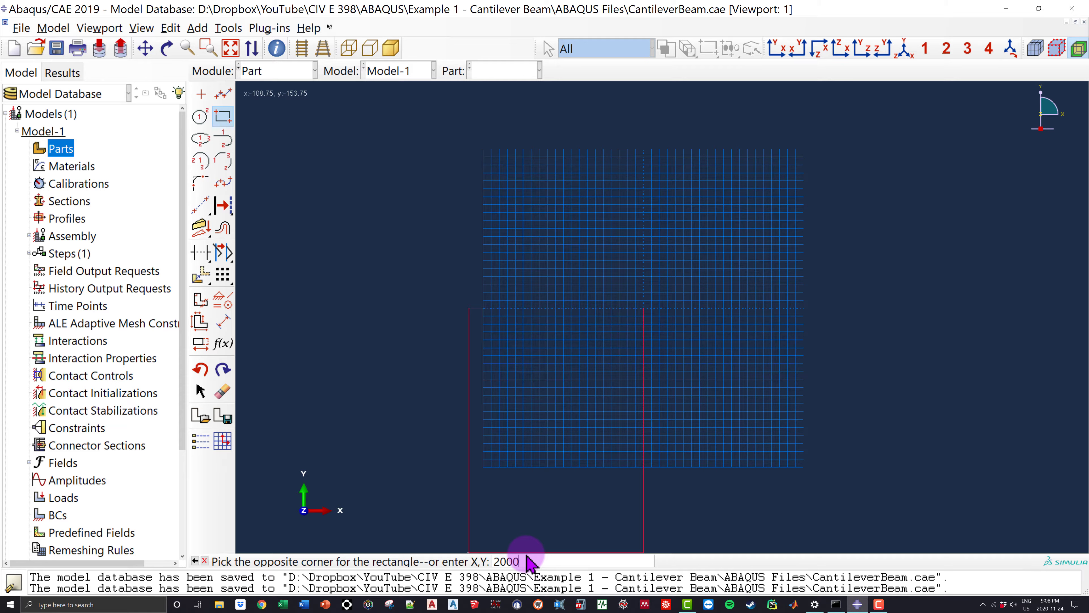
pyautogui.write(',250')
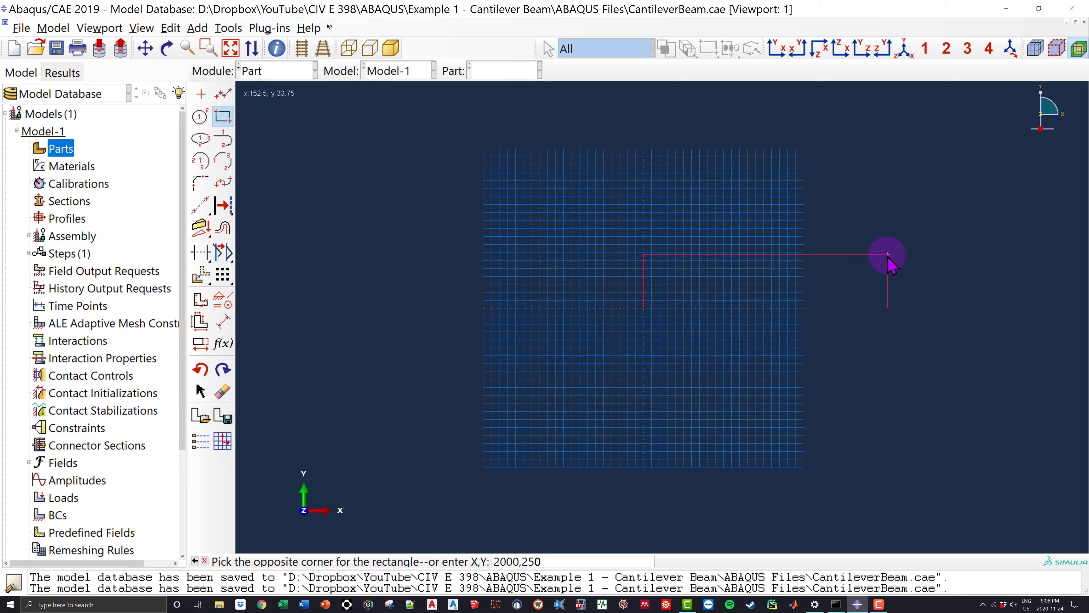
pyautogui.press('Return')
pyautogui.scroll(5, 816, 288)
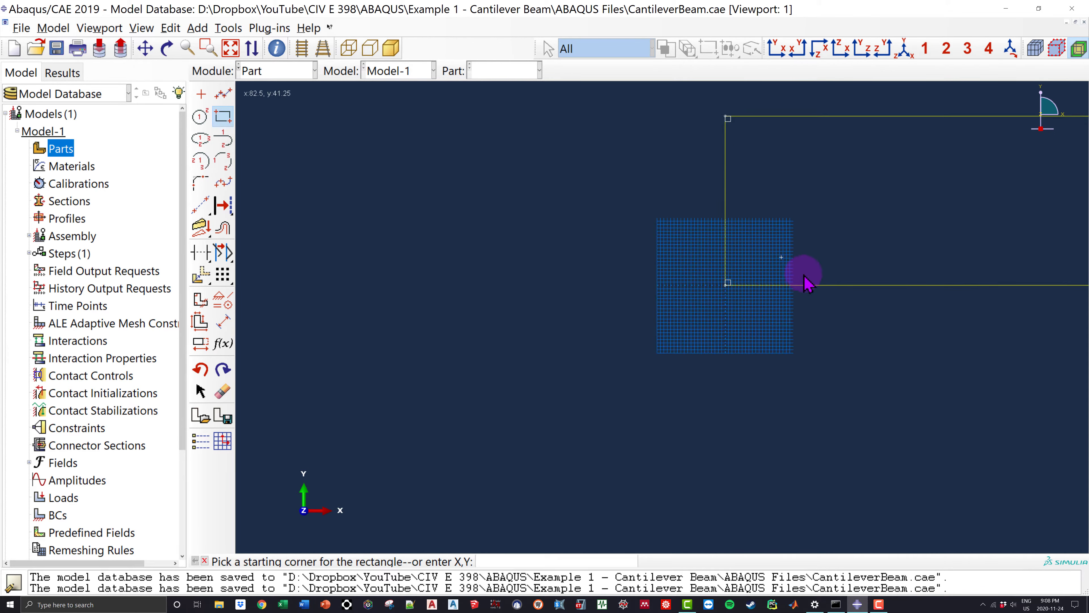
pyautogui.moveTo(873, 262); pyautogui.dragTo(521, 325, button='middle')
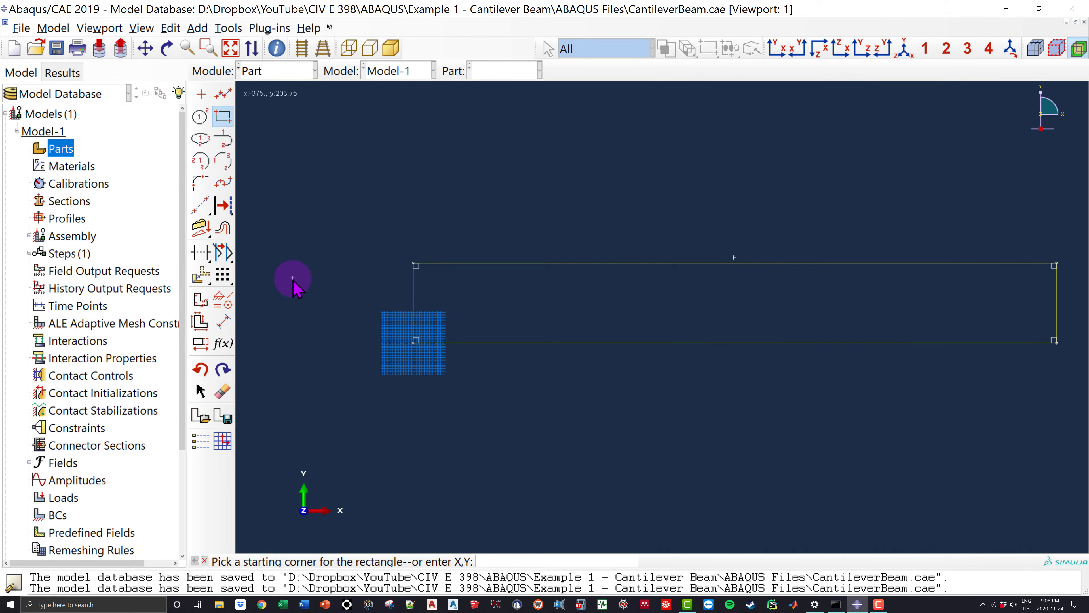
# Dimension the rectangle's upper edge with the text placed above it, and finish the sketch to build the planar shell.
pyautogui.click(223, 320)
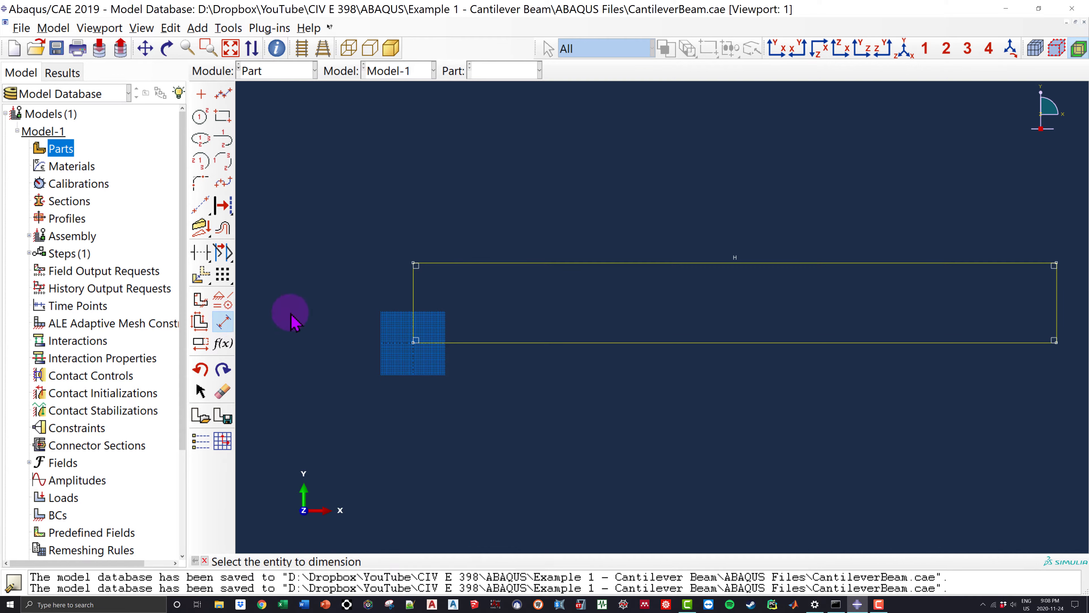
pyautogui.click(592, 264)
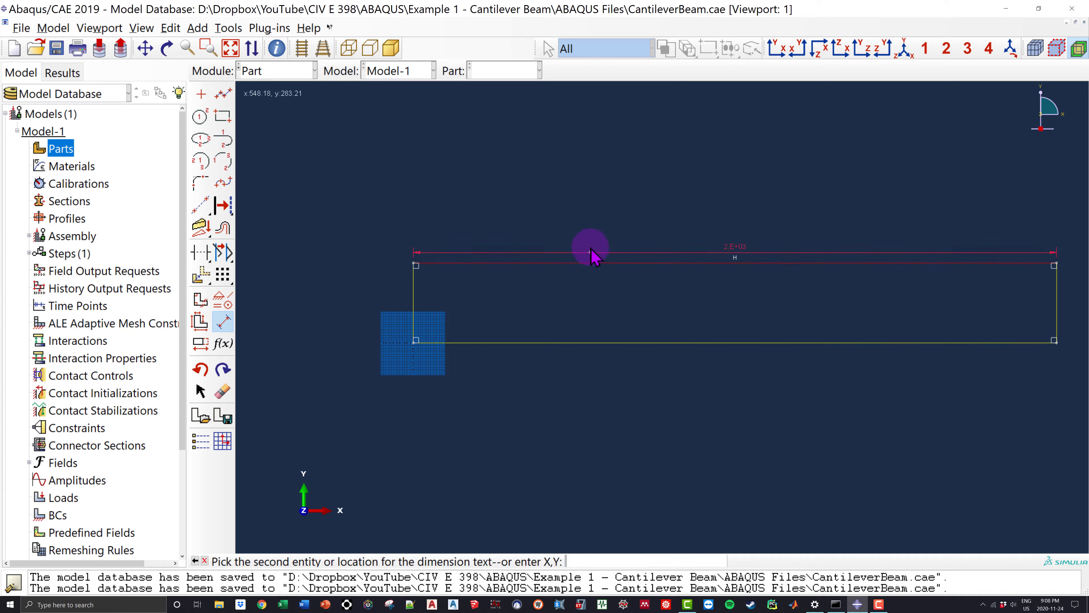
pyautogui.click(594, 222)
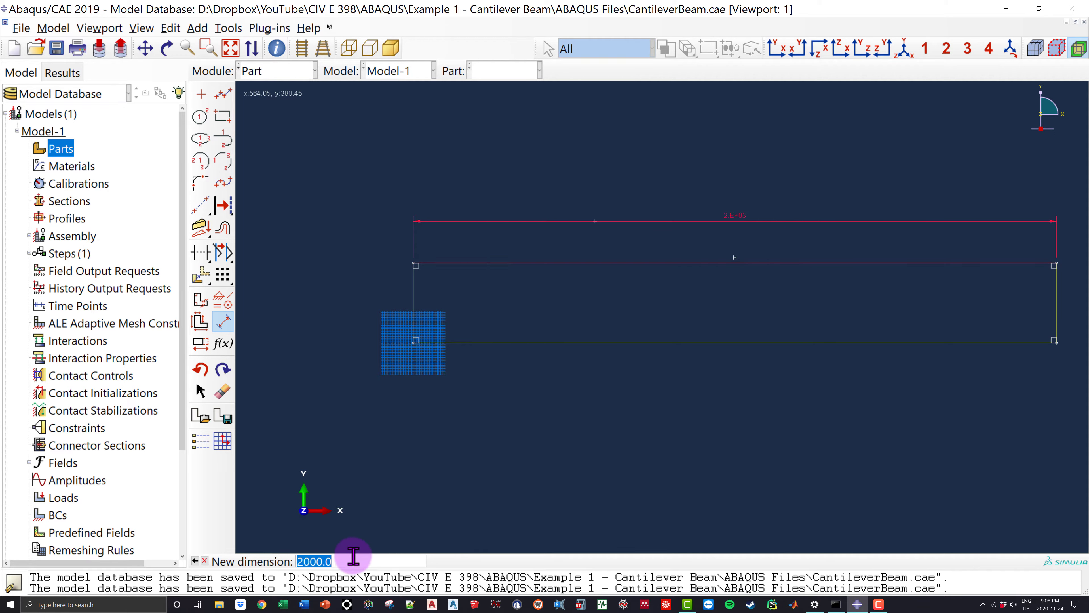
pyautogui.press('Return')
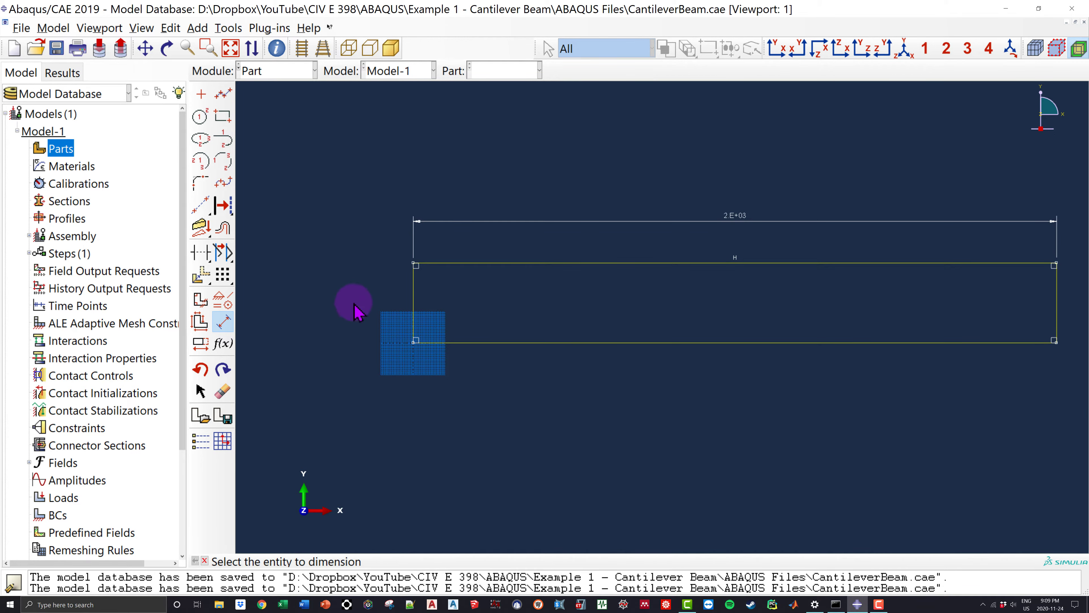
pyautogui.click(205, 561)
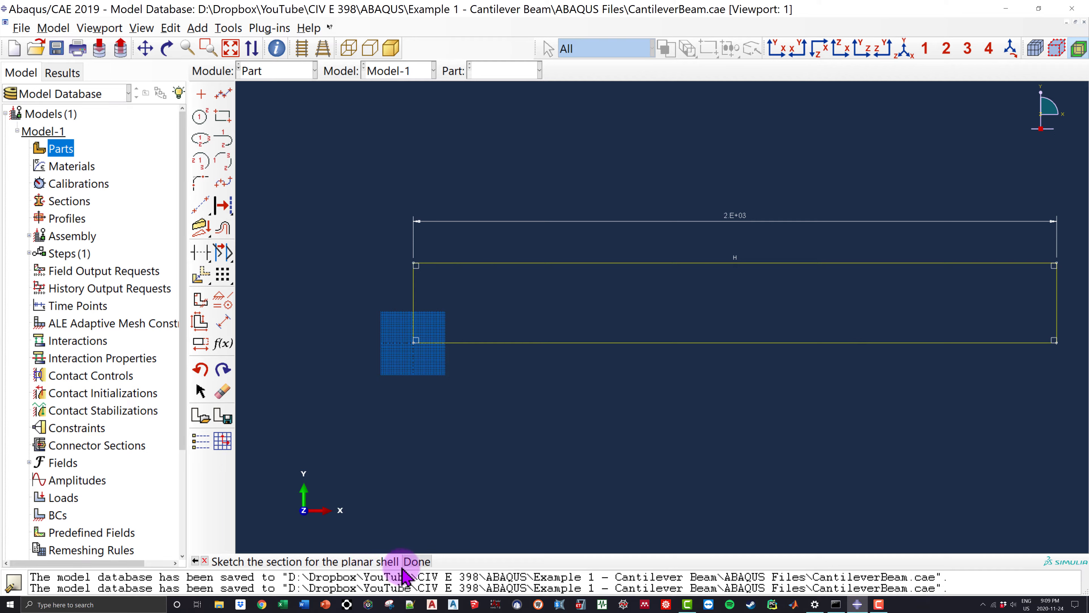
pyautogui.click(412, 562)
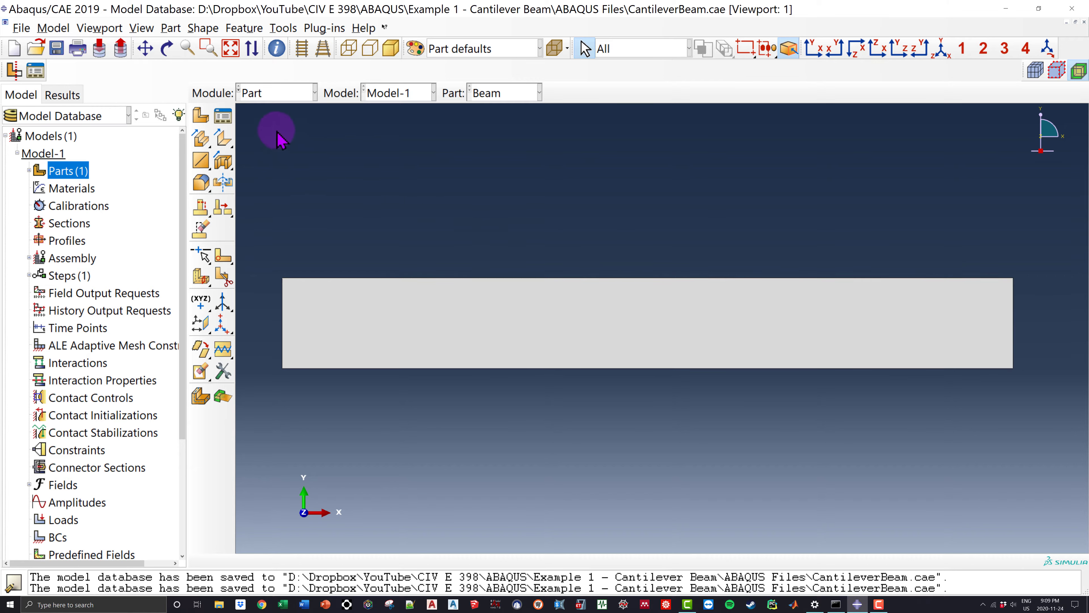
# Switch to the Property module and expand the model's parts to show Beam.
pyautogui.click(274, 92)
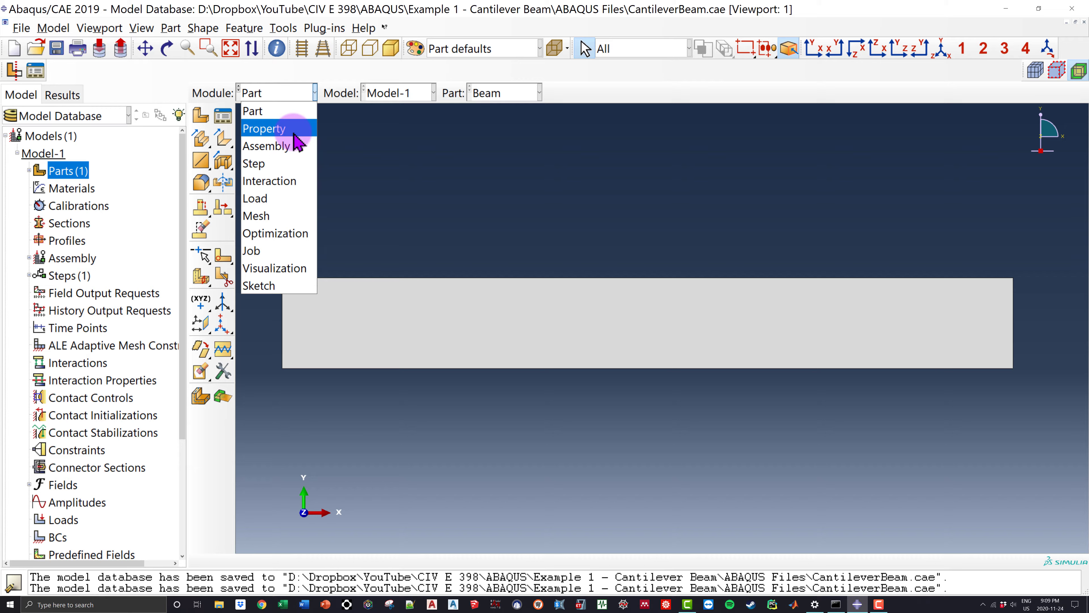
pyautogui.click(274, 137)
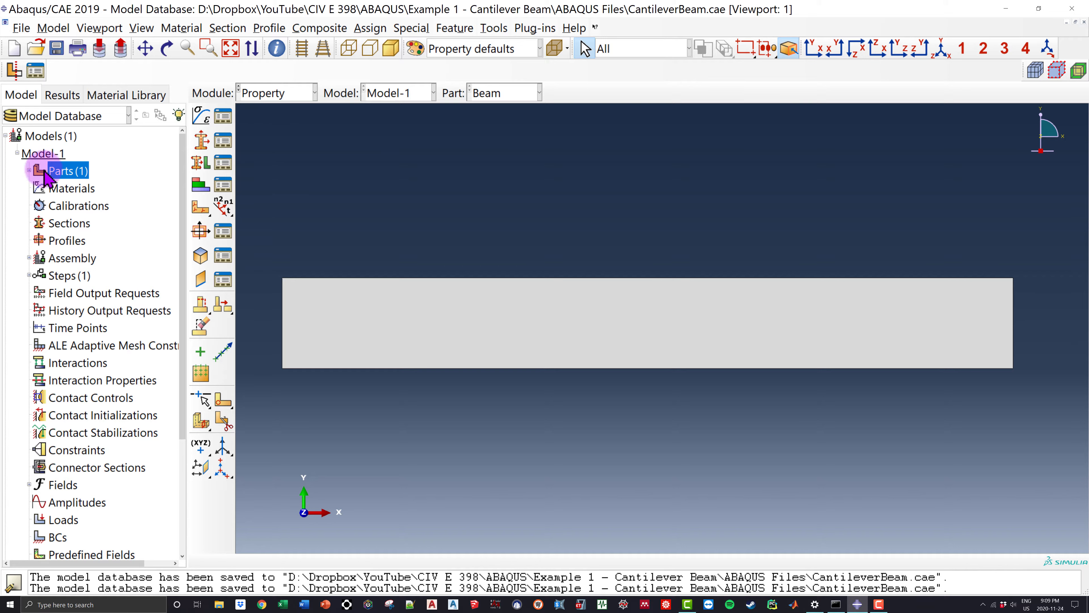
pyautogui.click(28, 170)
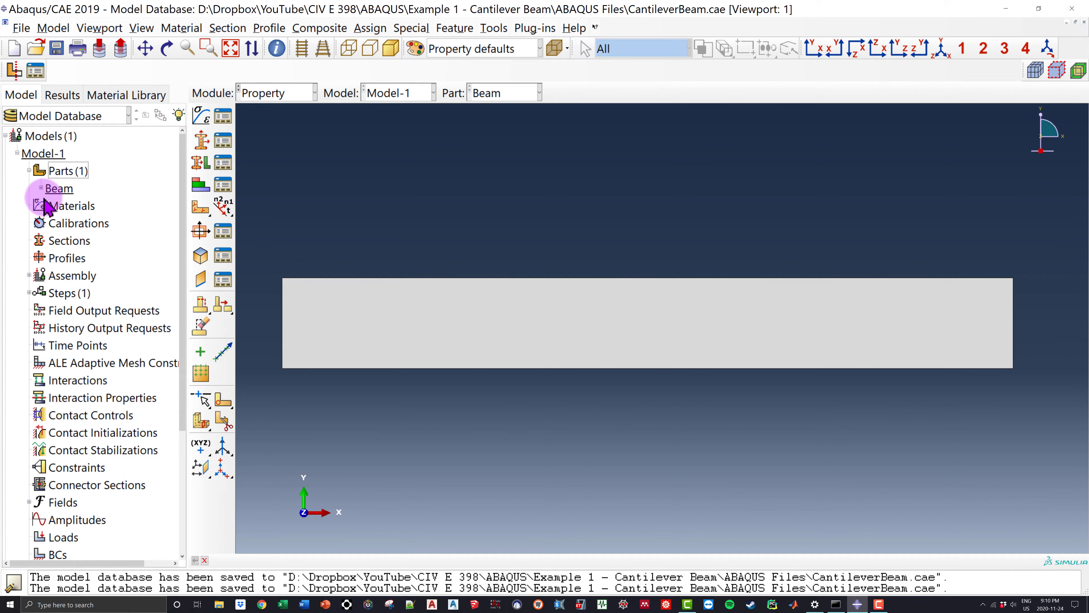
# Start a new material definition in Model-1 and name it Elastic.
pyautogui.doubleClick(72, 208)
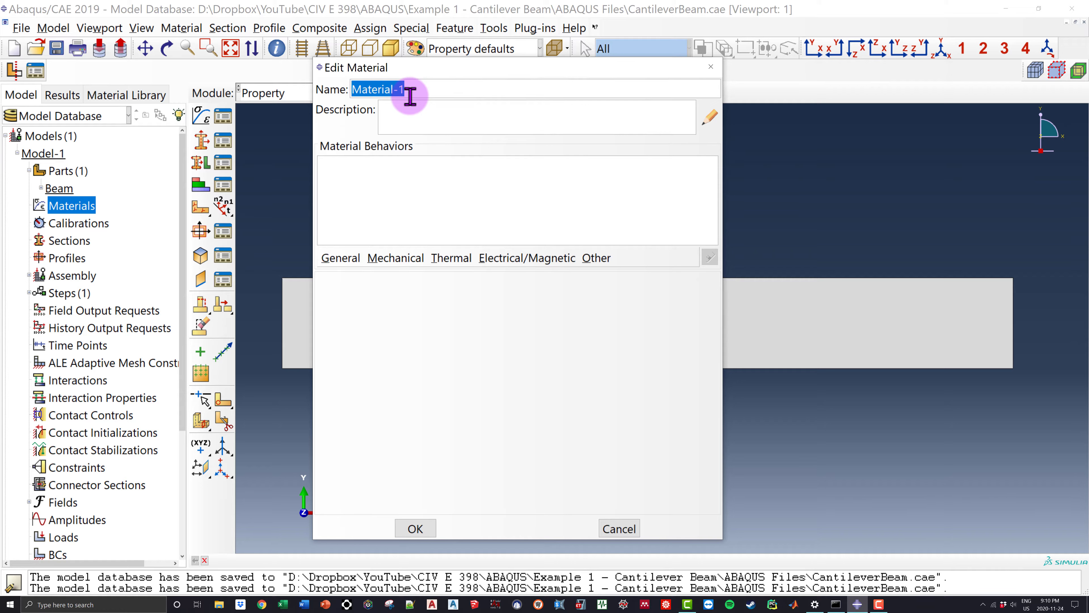
pyautogui.write('Ste')
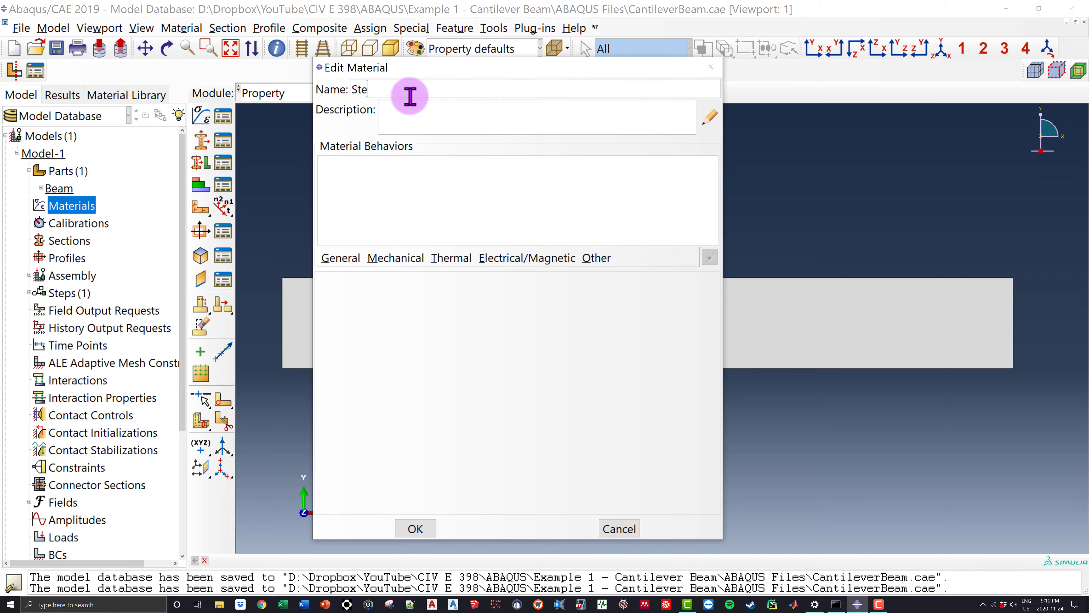
pyautogui.write('el')
pyautogui.press('BackSpace')
pyautogui.press('BackSpace')
pyautogui.press('BackSpace')
pyautogui.press('BackSpace')
pyautogui.press('BackSpace')
pyautogui.write('Elastic')
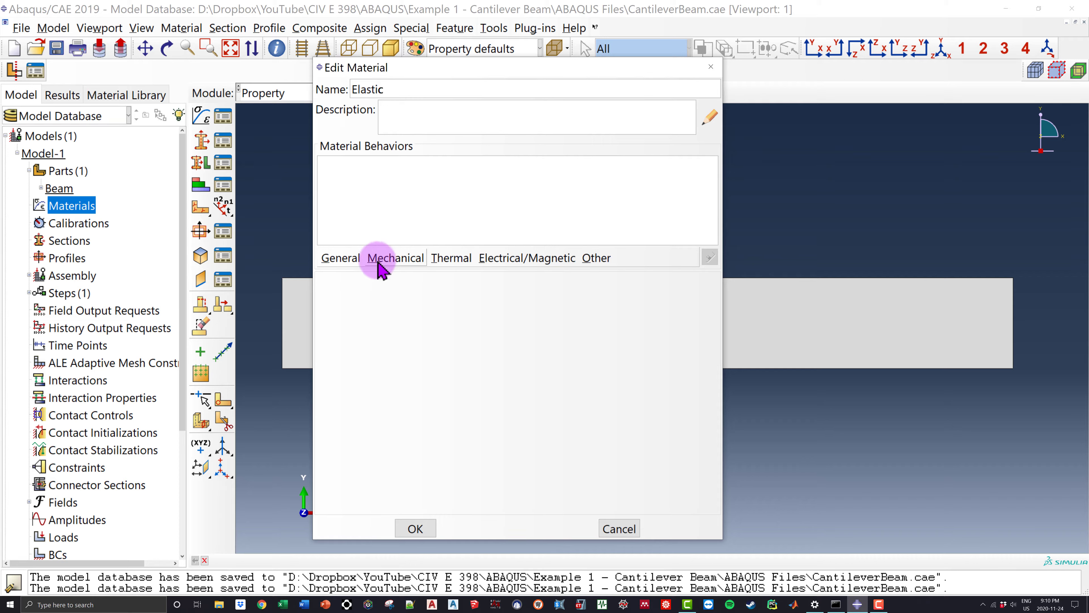
# Add a Density behavior to the Elastic material and remove it again.
pyautogui.click(343, 258)
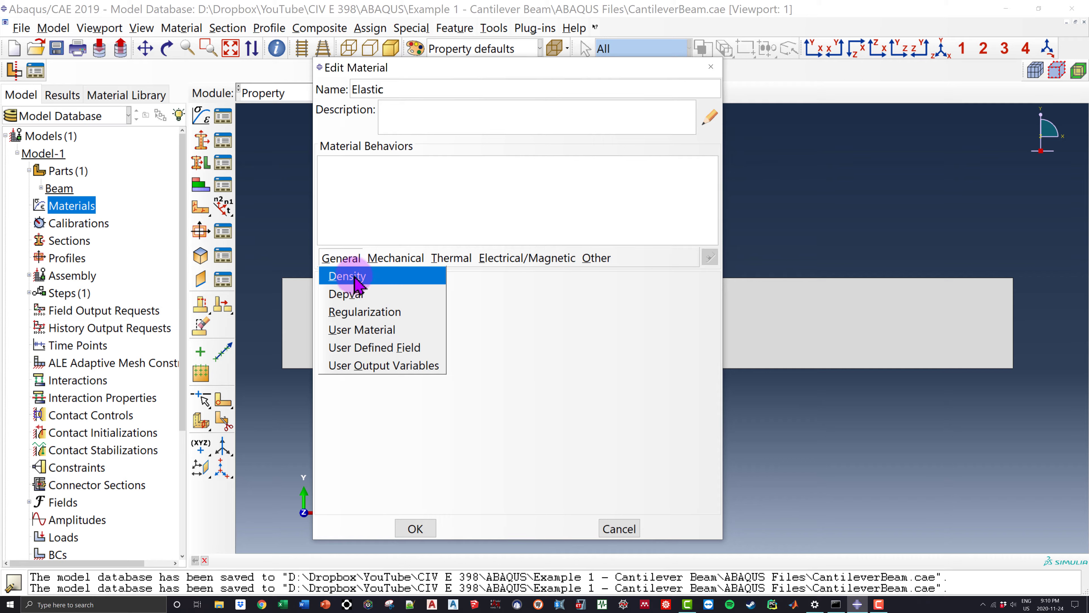
pyautogui.click(343, 276)
pyautogui.click(350, 412)
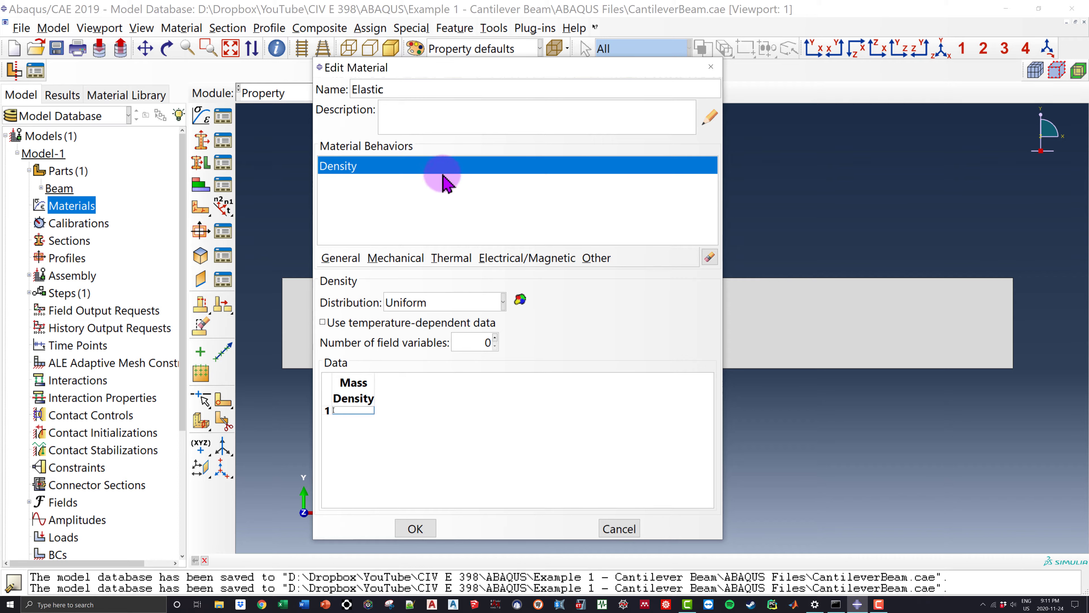
pyautogui.click(710, 257)
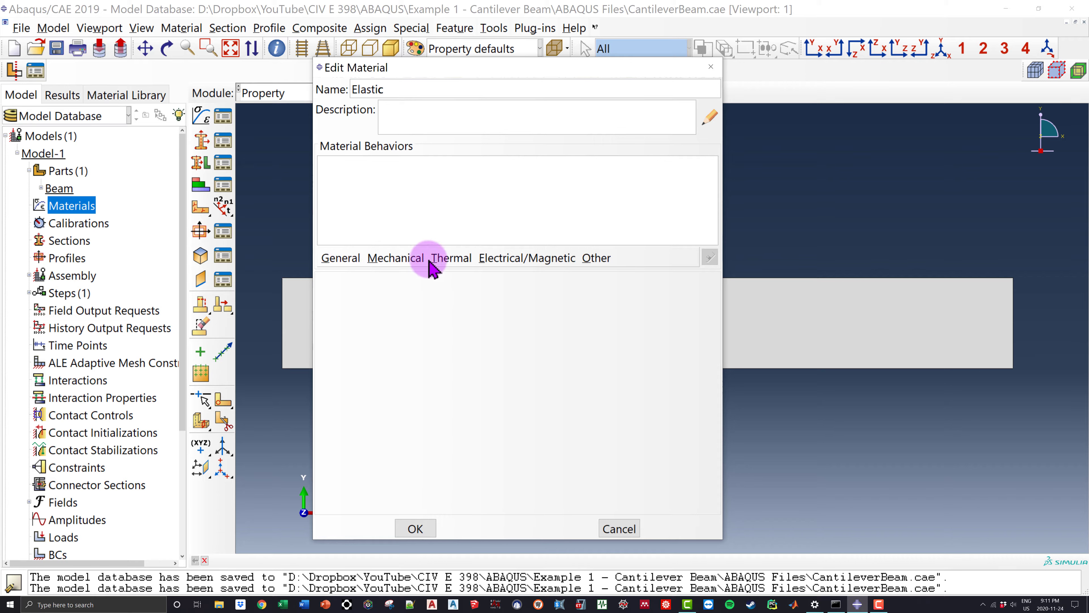
# Add the mechanical Elastic behavior from the Elasticity group to the material.
pyautogui.click(410, 267)
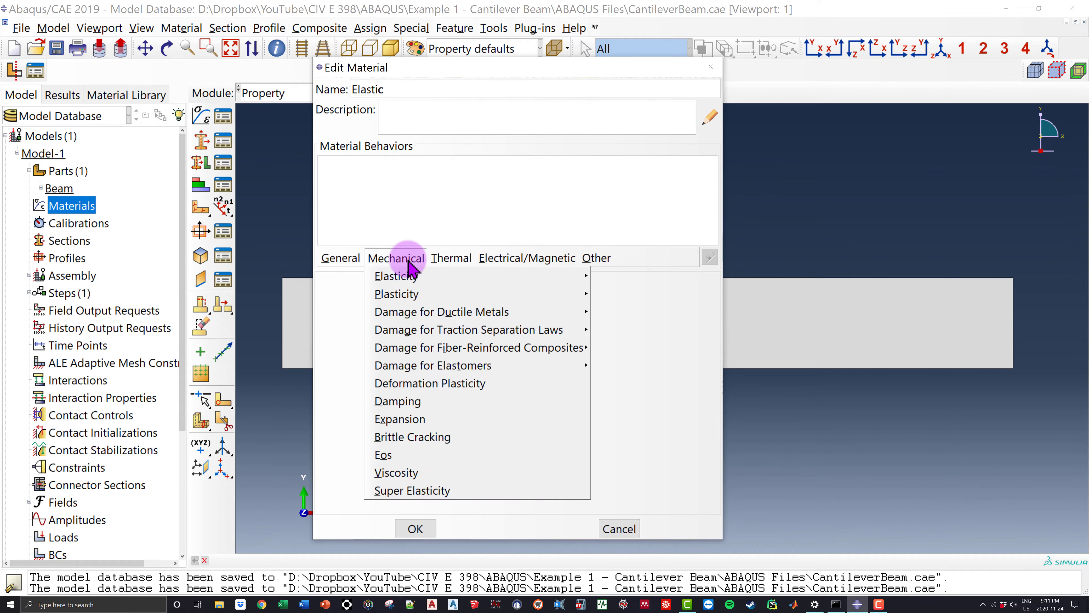
pyautogui.moveTo(418, 280)
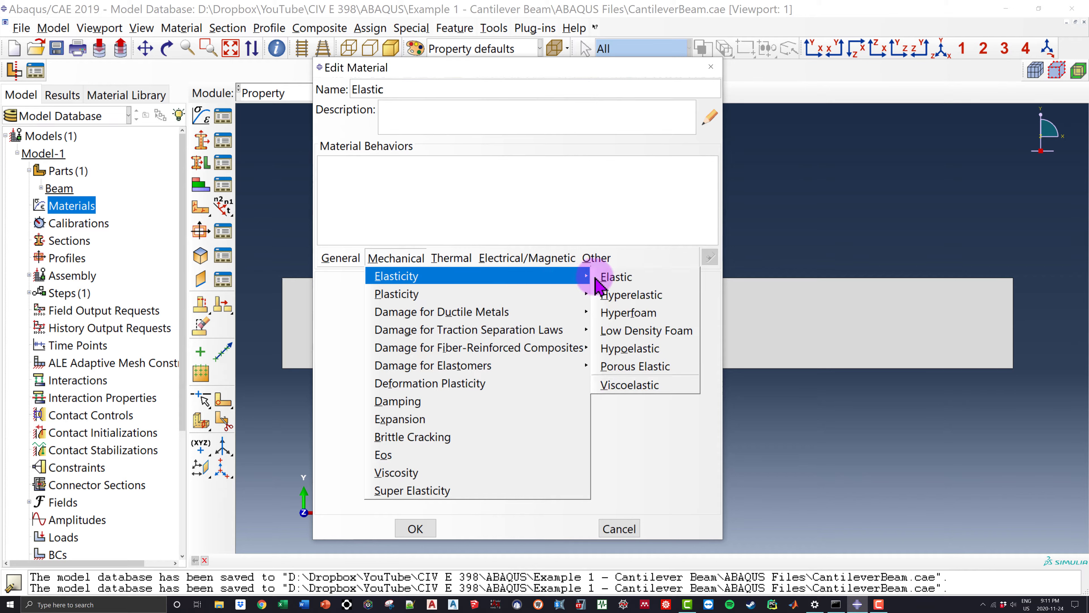
pyautogui.click(639, 282)
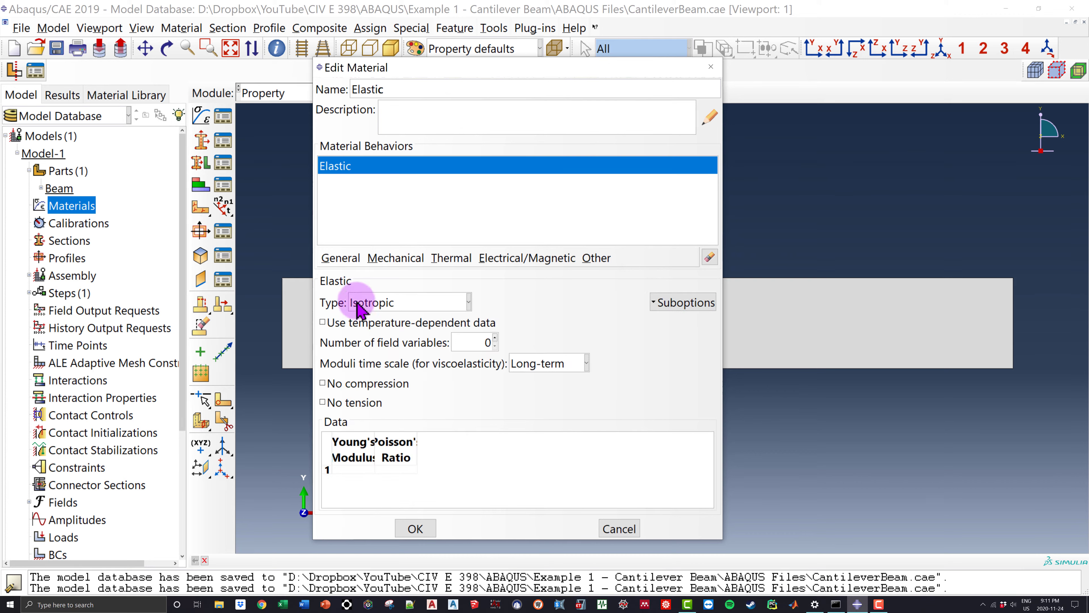
# Keep the Elastic behavior isotropic, enter Young's modulus 20000 and Poisson's ratio 0.2, and save the material.
pyautogui.click(414, 304)
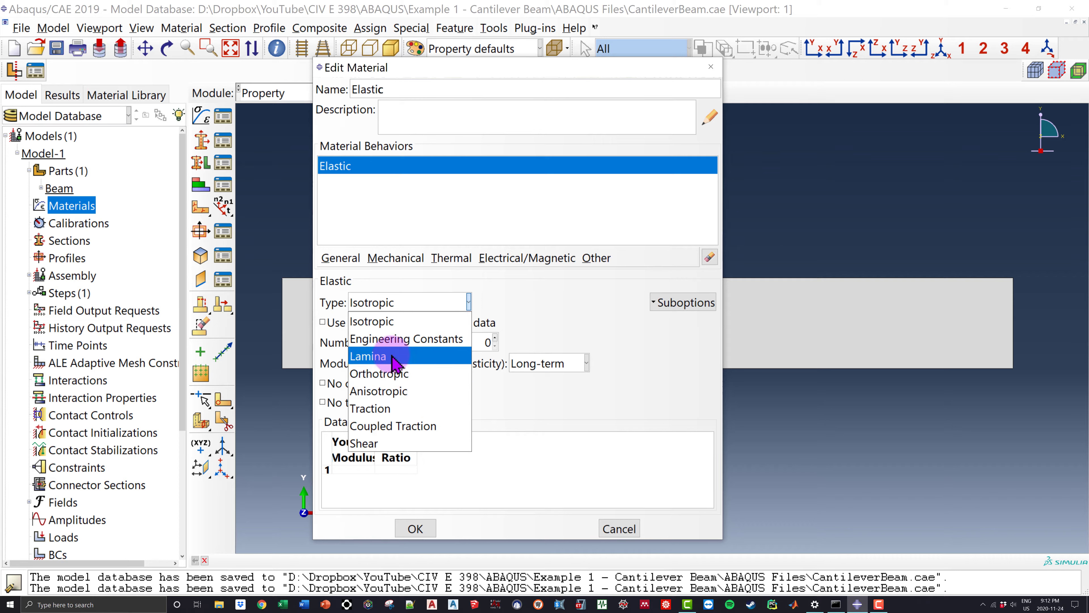
pyautogui.click(403, 327)
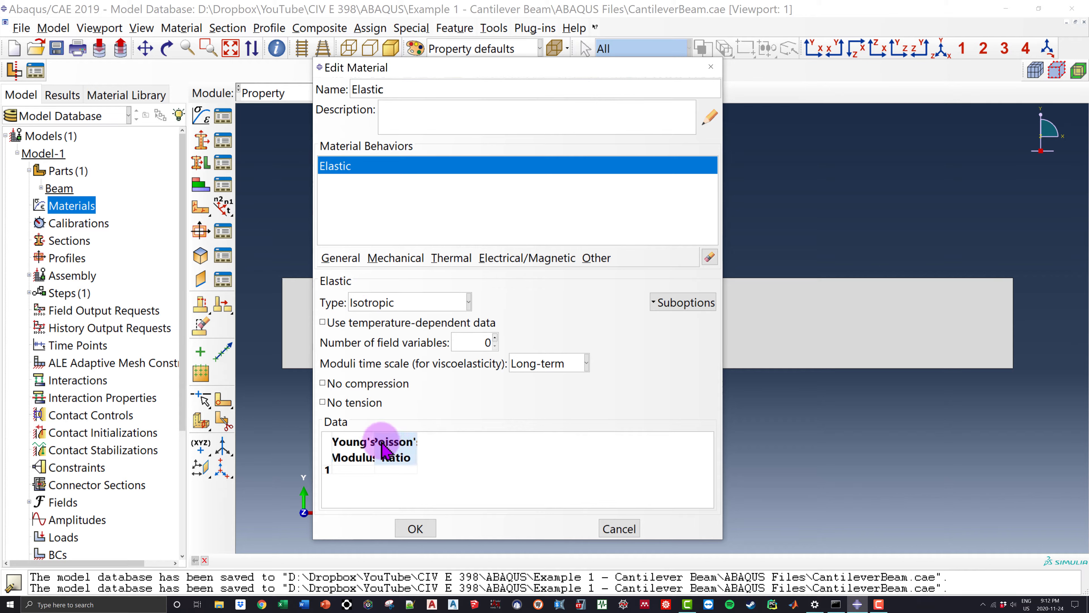
pyautogui.moveTo(375, 444); pyautogui.dragTo(494, 448)
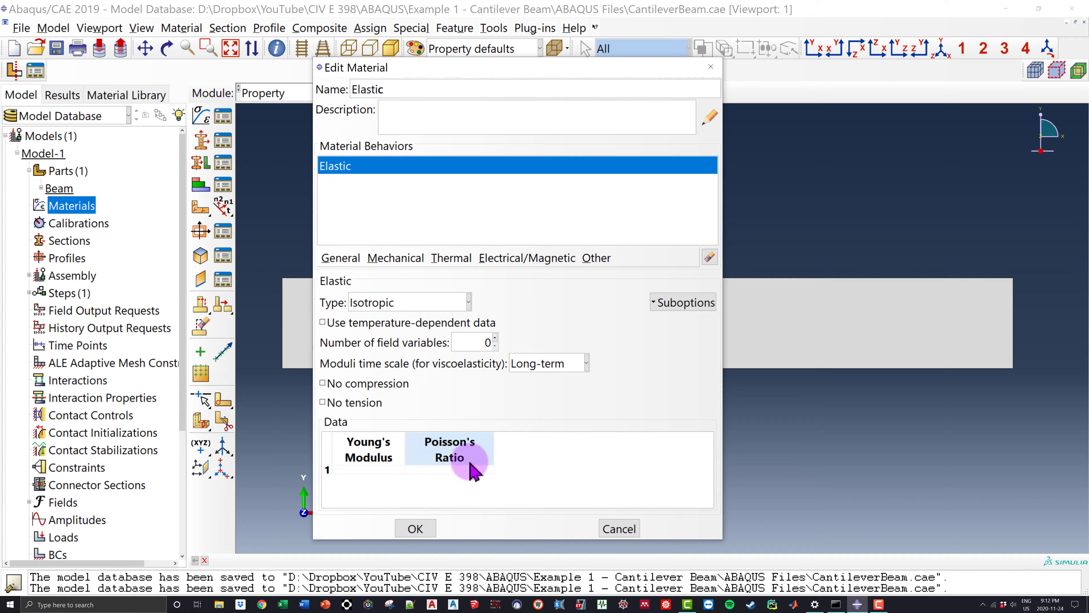
pyautogui.click(371, 470)
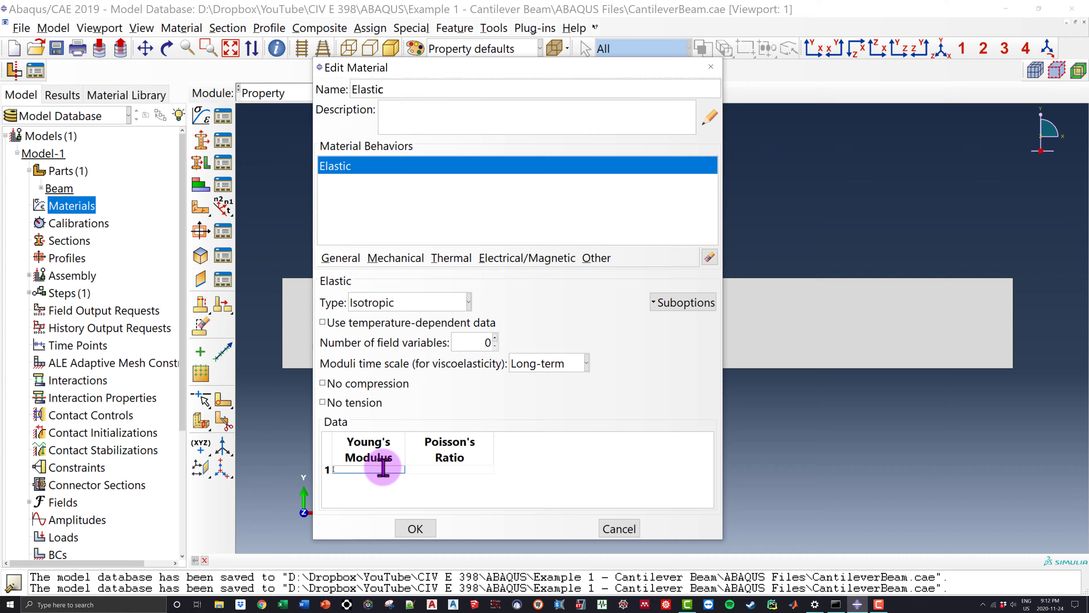
pyautogui.write('20000')
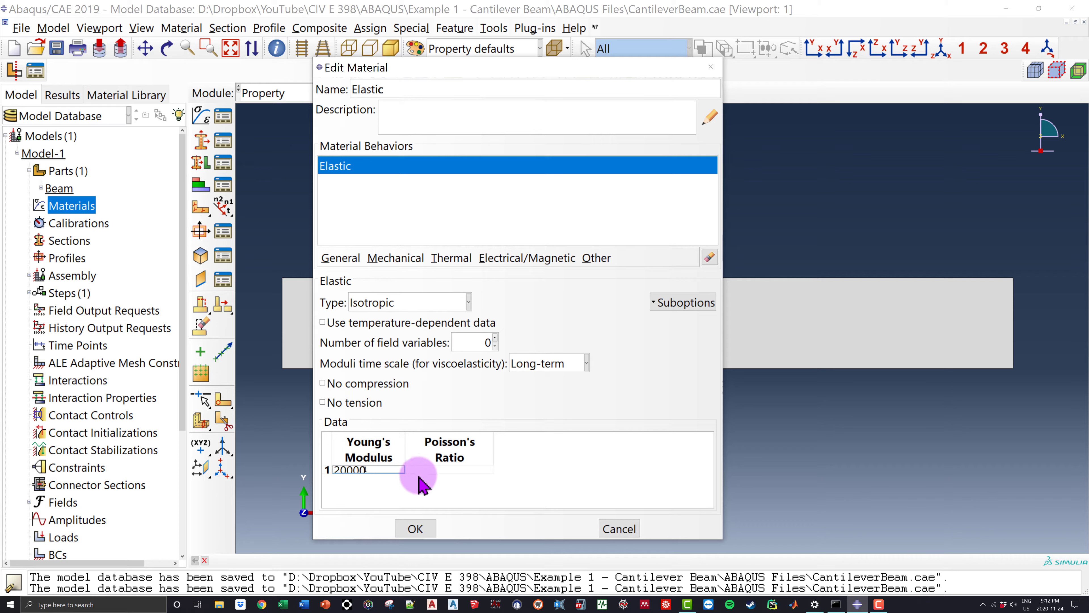
pyautogui.press('Tab')
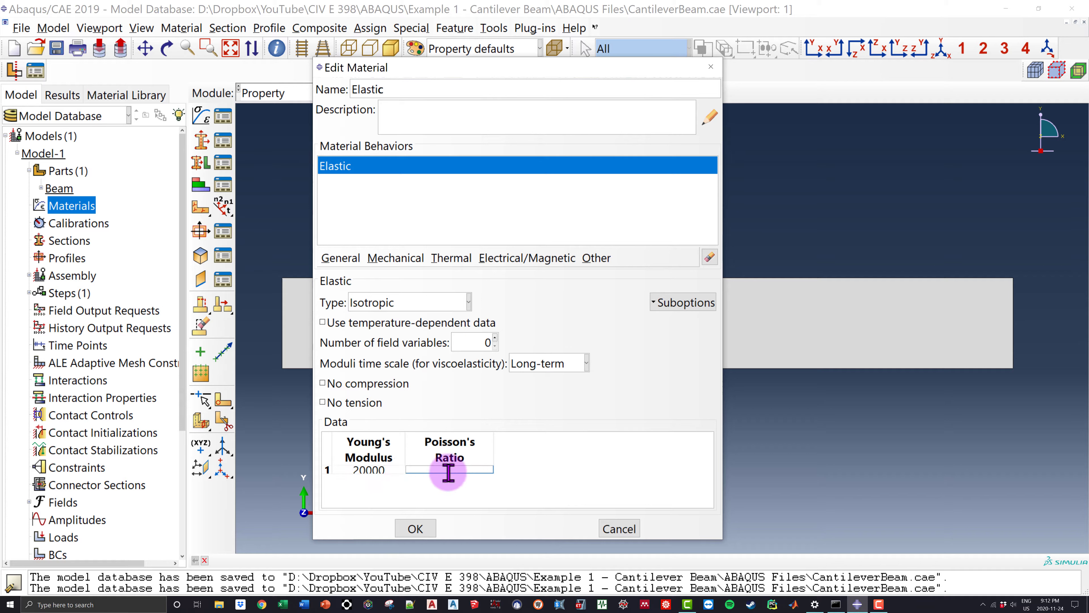
pyautogui.moveTo(349, 464); pyautogui.dragTo(391, 470)
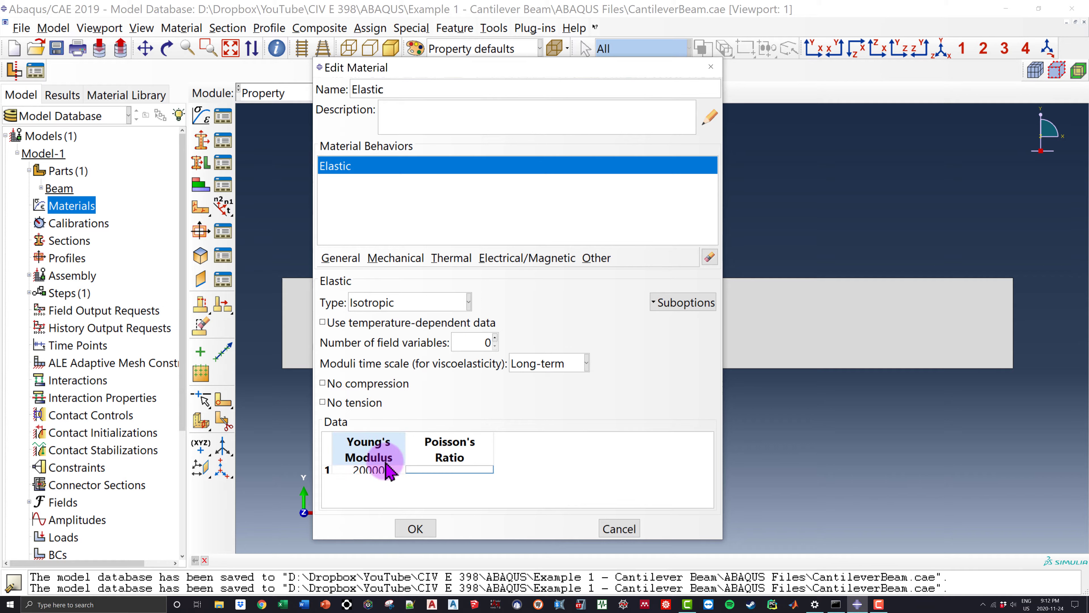
pyautogui.click(427, 470)
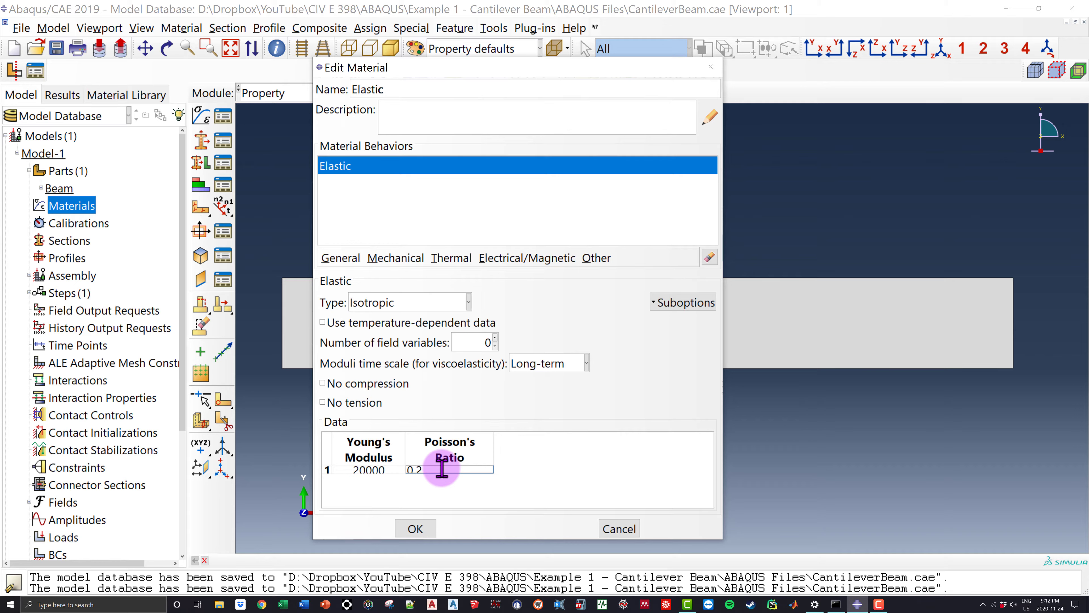
pyautogui.press('Return')
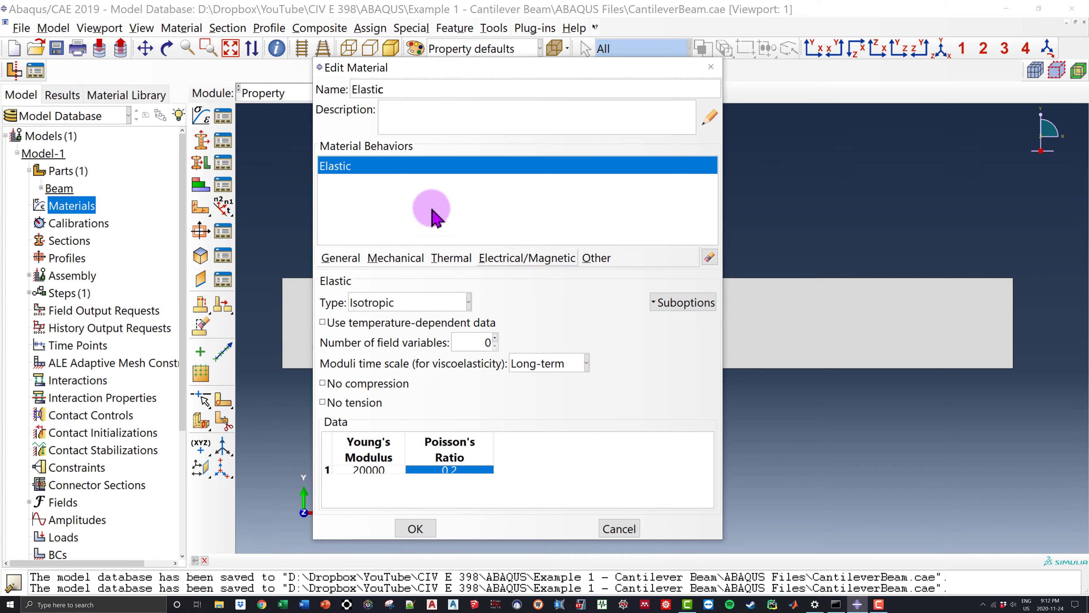
pyautogui.click(415, 528)
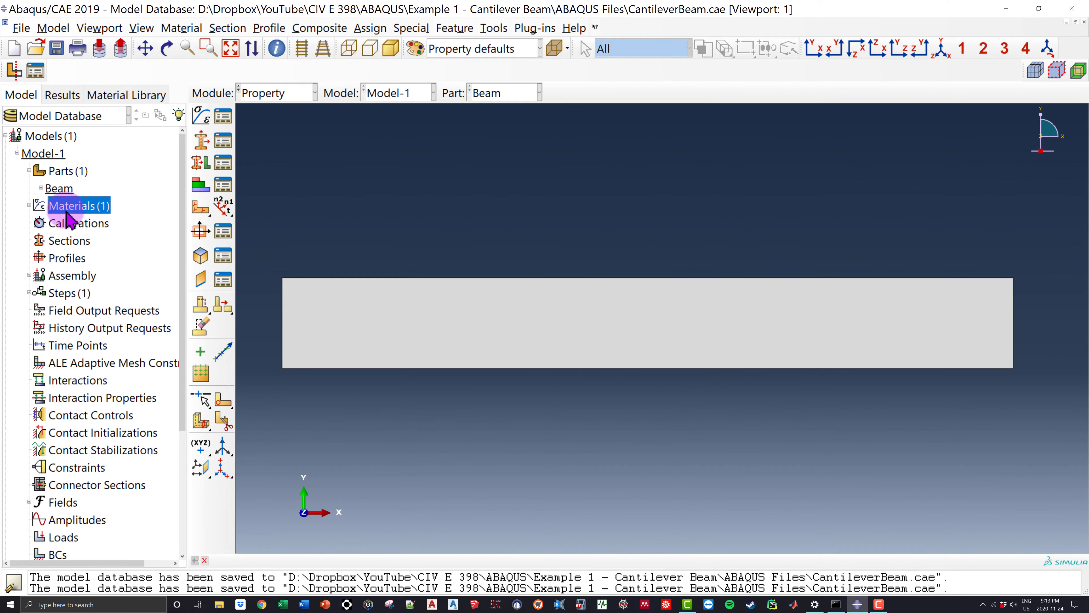
# Expand the model's materials and select the Elastic material.
pyautogui.click(29, 205)
pyautogui.click(50, 224)
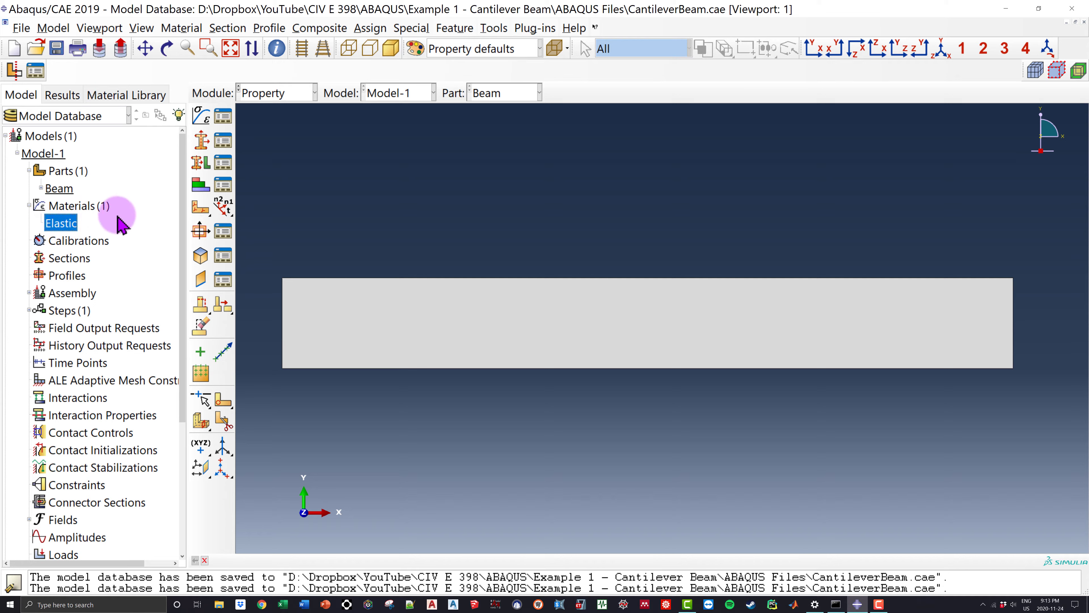
pyautogui.click(273, 94)
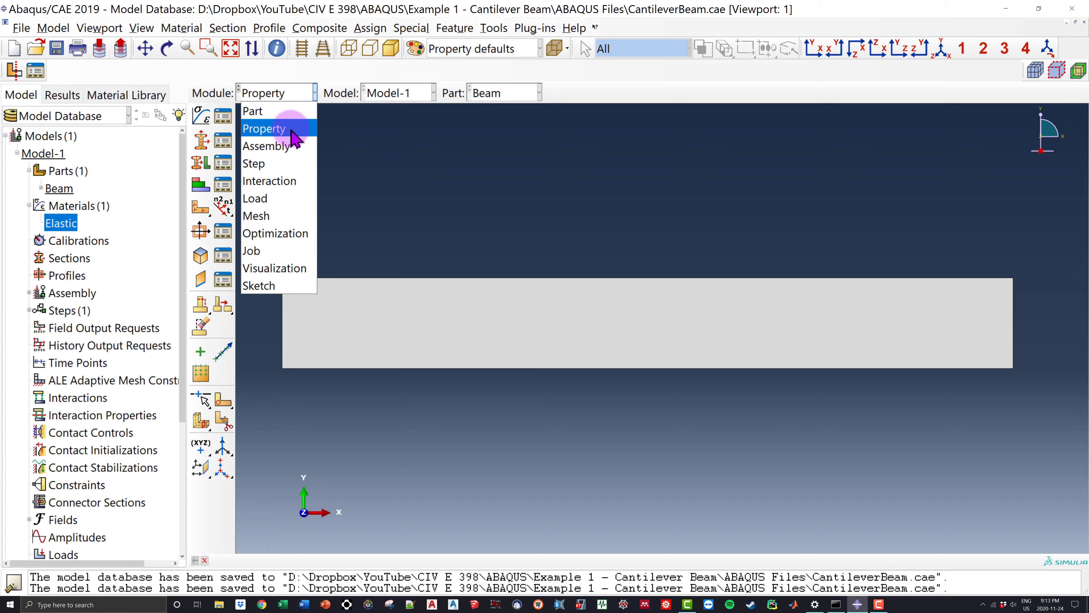
pyautogui.click(453, 189)
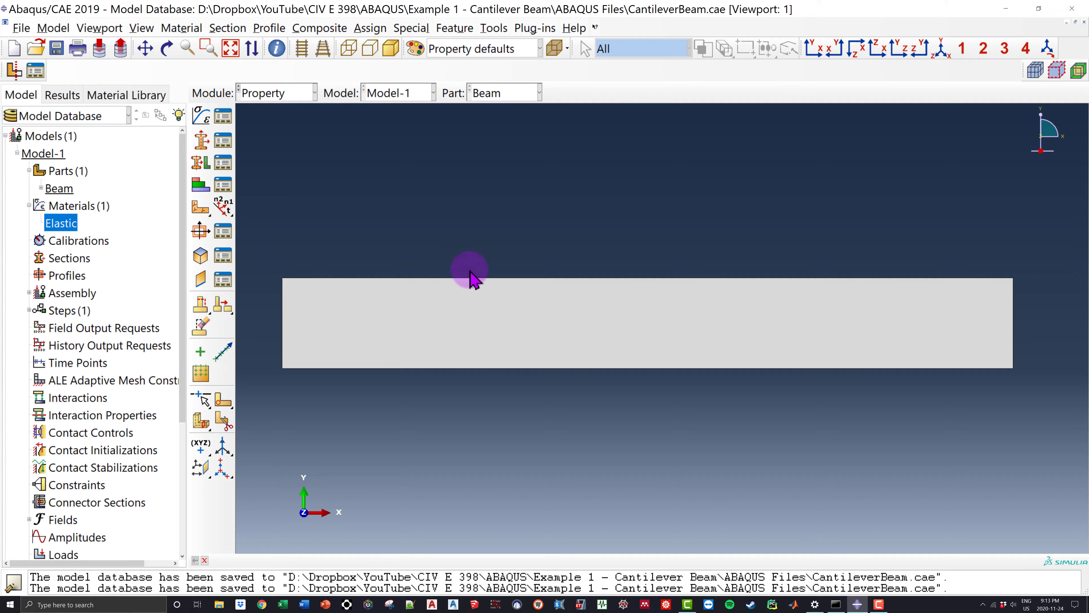
# Start a section assignment and pick the whole beam as its region without creating a set.
pyautogui.click(200, 162)
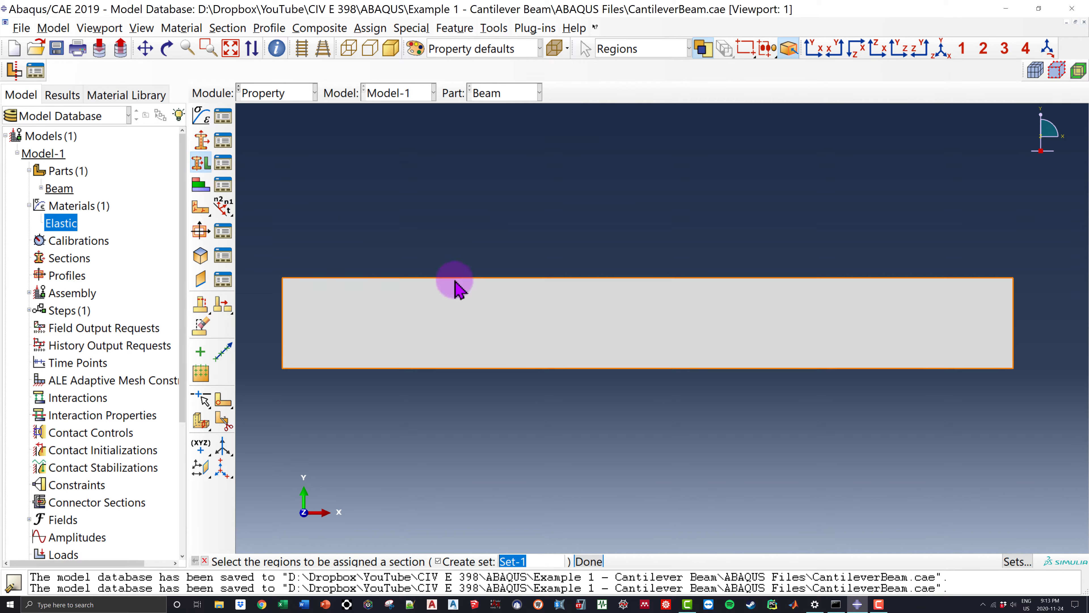
pyautogui.moveTo(399, 230); pyautogui.dragTo(769, 471)
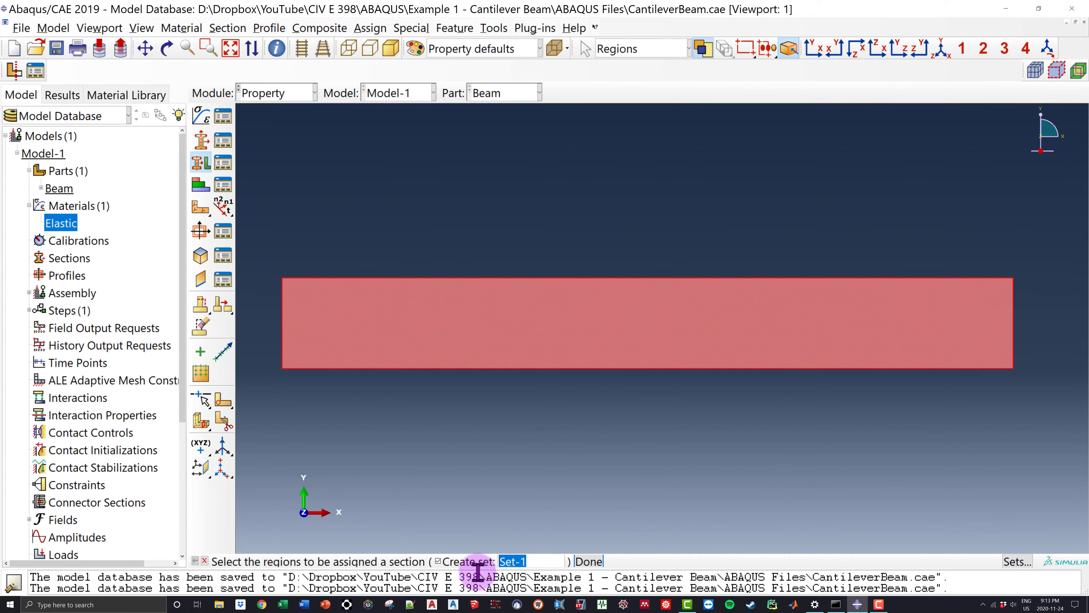
pyautogui.click(462, 561)
pyautogui.click(522, 563)
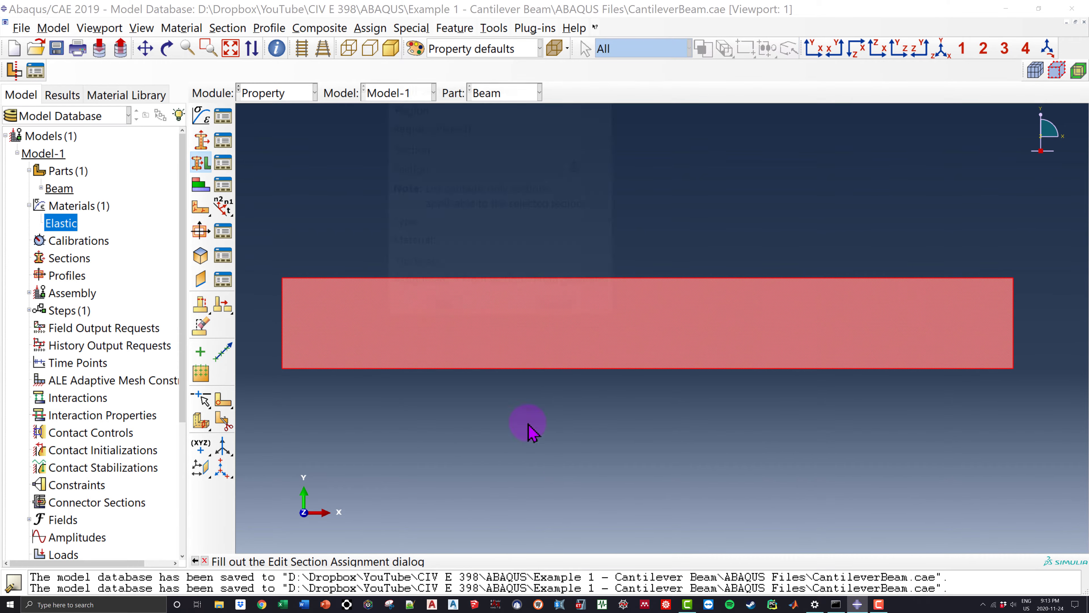
pyautogui.moveTo(506, 103); pyautogui.dragTo(622, 215)
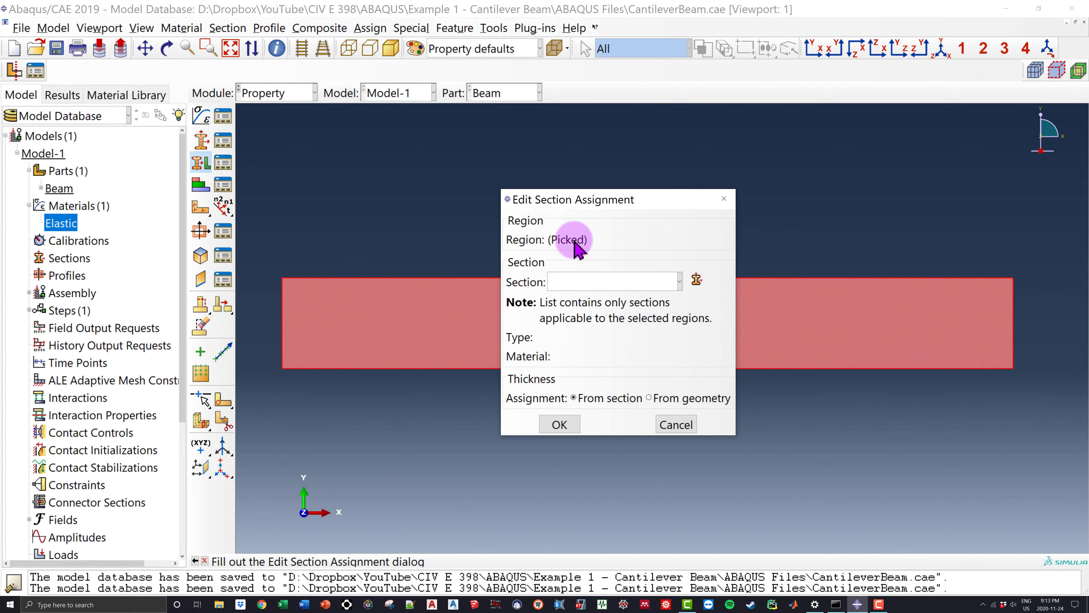
# Create a solid, homogeneous section named Elastic from within the section assignment.
pyautogui.click(636, 283)
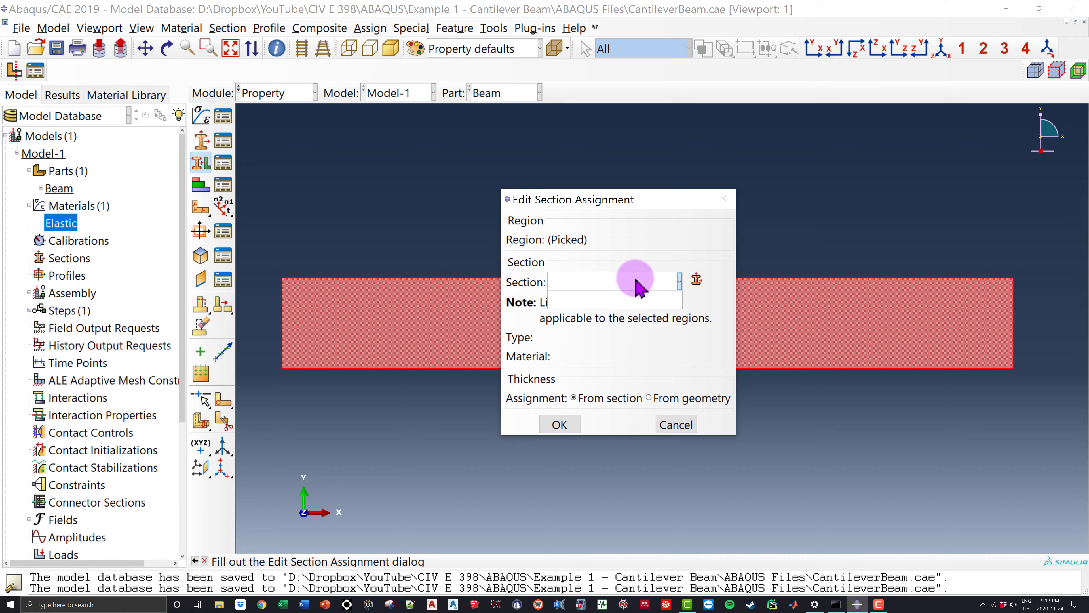
pyautogui.click(636, 281)
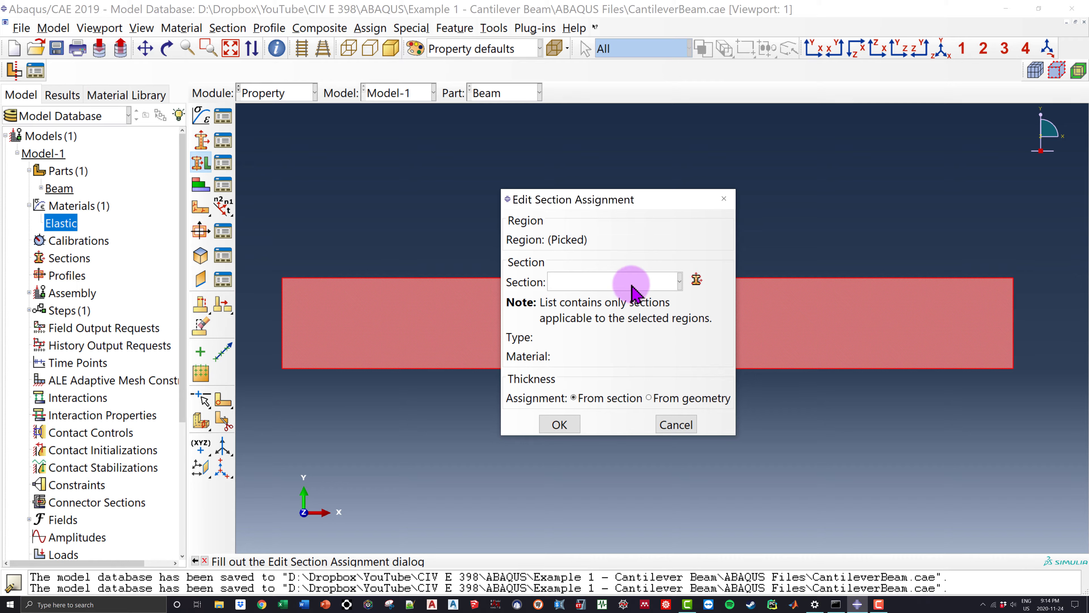
pyautogui.click(679, 281)
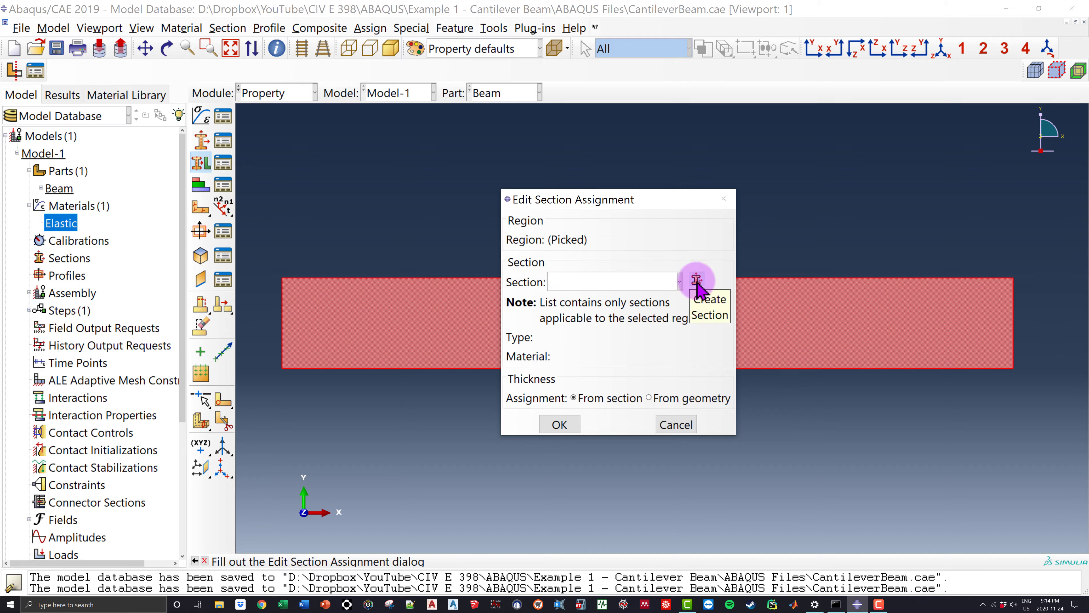
pyautogui.click(697, 283)
pyautogui.moveTo(531, 208); pyautogui.dragTo(608, 247)
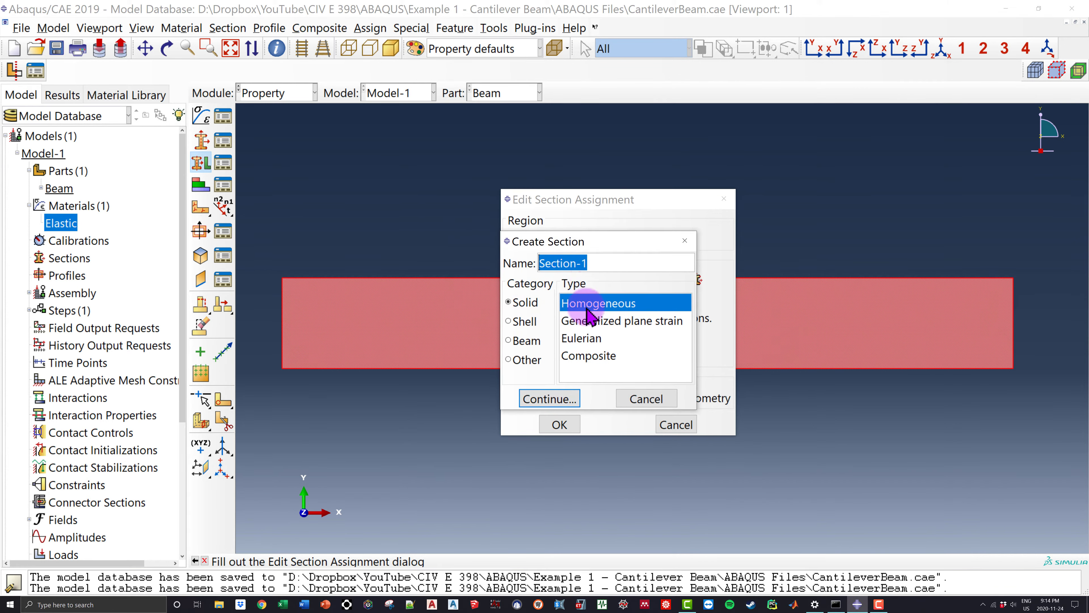
pyautogui.write('Elastic')
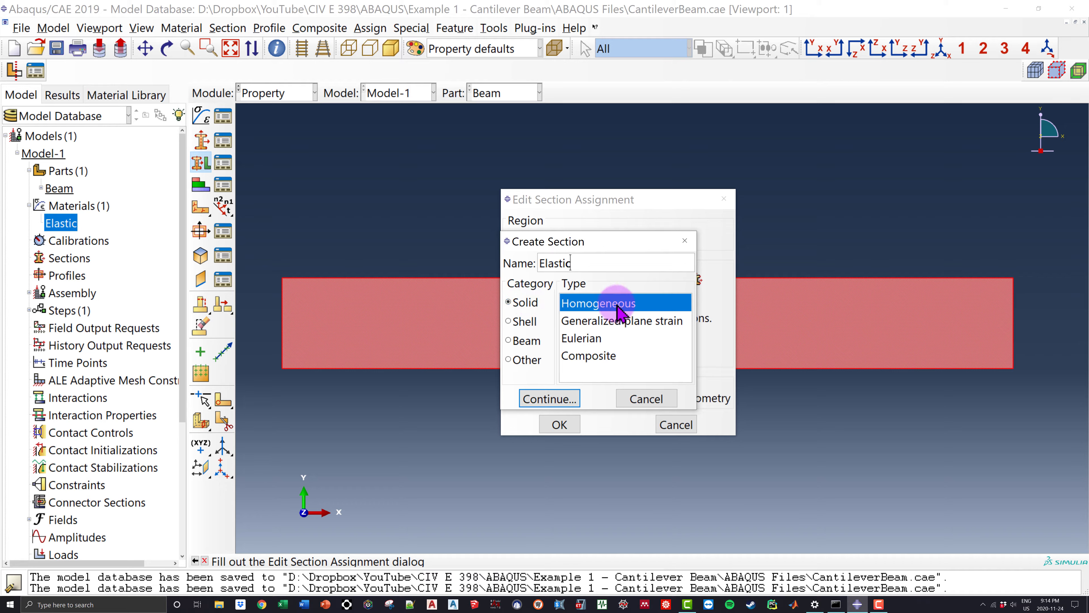
pyautogui.click(565, 399)
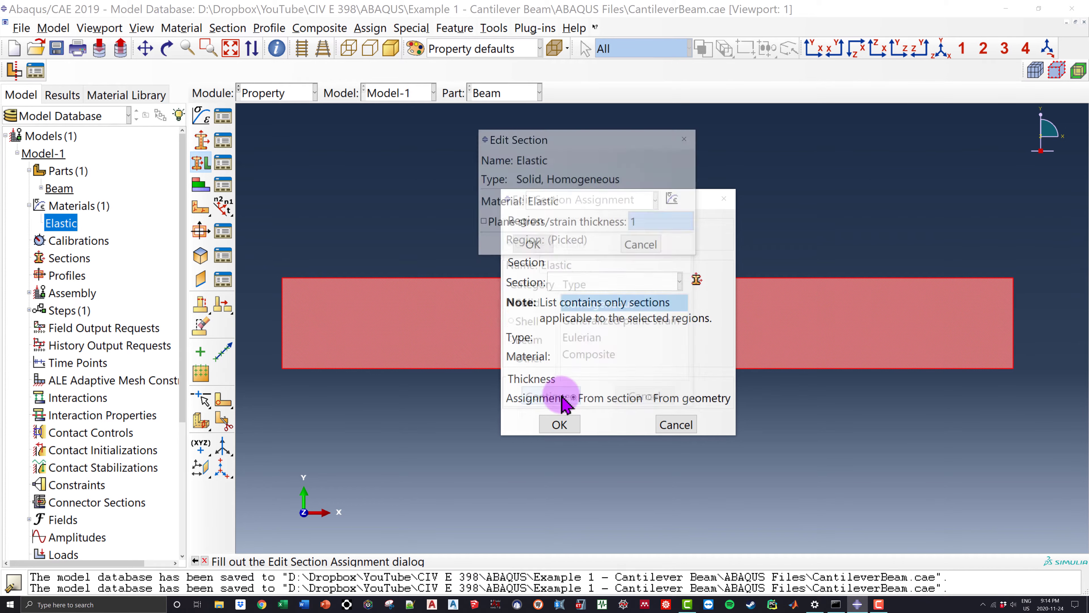
# Give the section the Elastic material and a plane stress/strain thickness of 1000, and save it.
pyautogui.moveTo(553, 143); pyautogui.dragTo(570, 237)
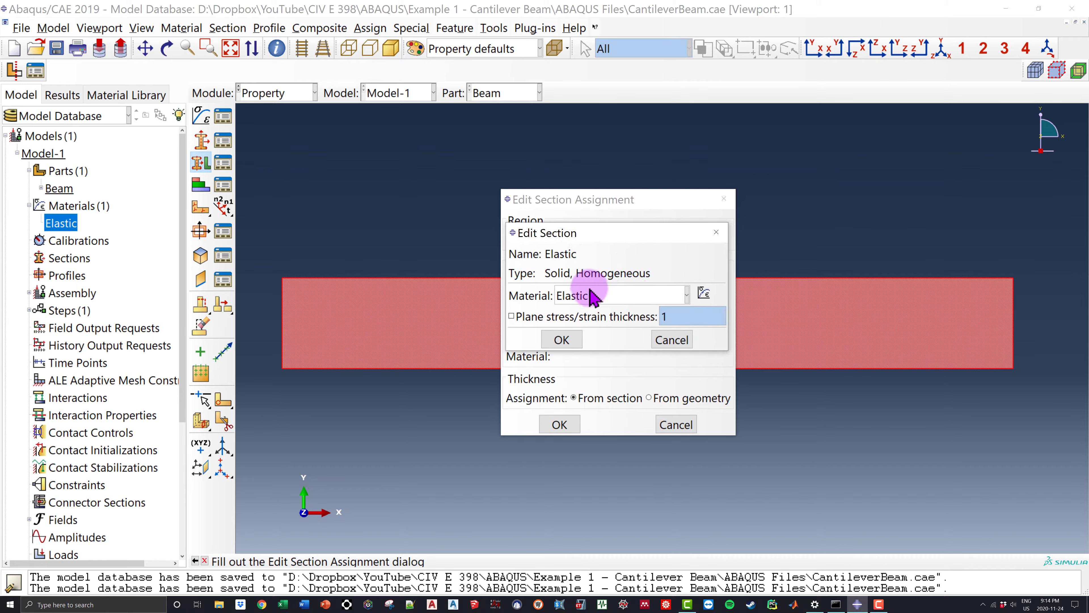
pyautogui.click(604, 296)
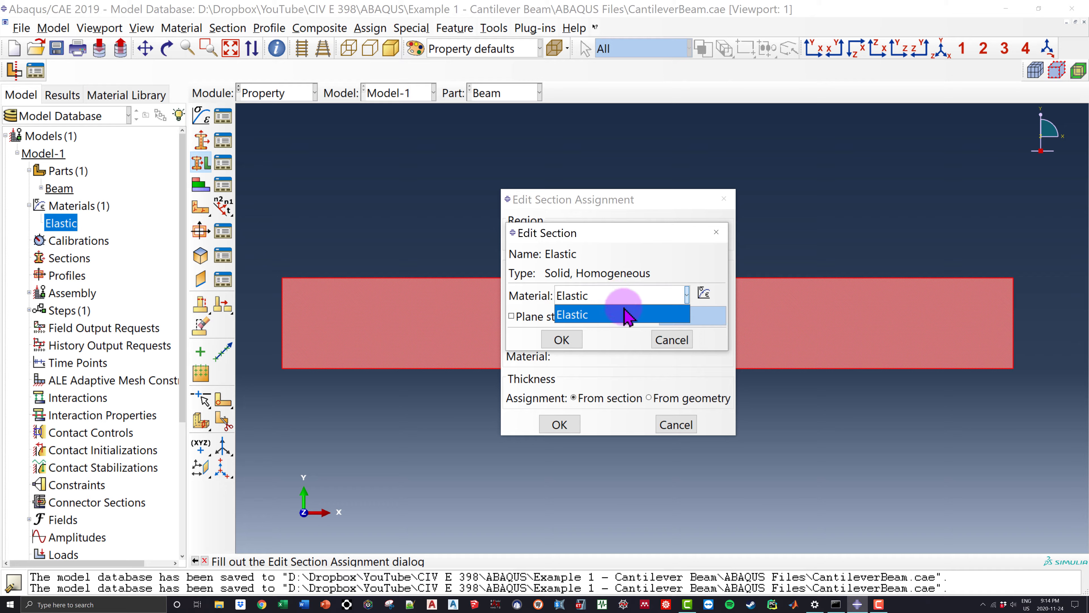
pyautogui.click(605, 315)
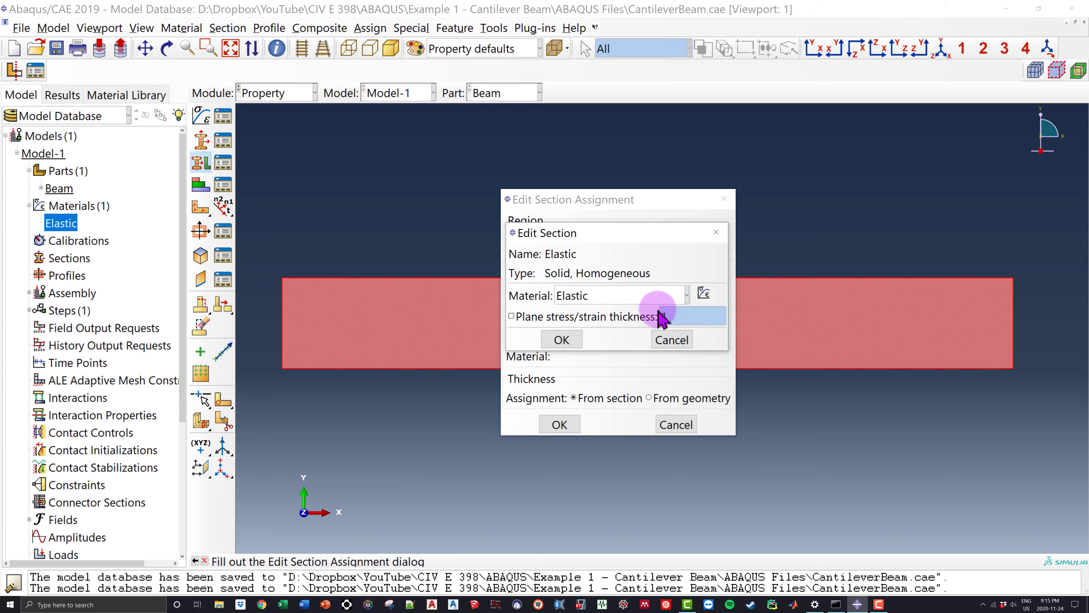
pyautogui.click(512, 317)
pyautogui.click(693, 324)
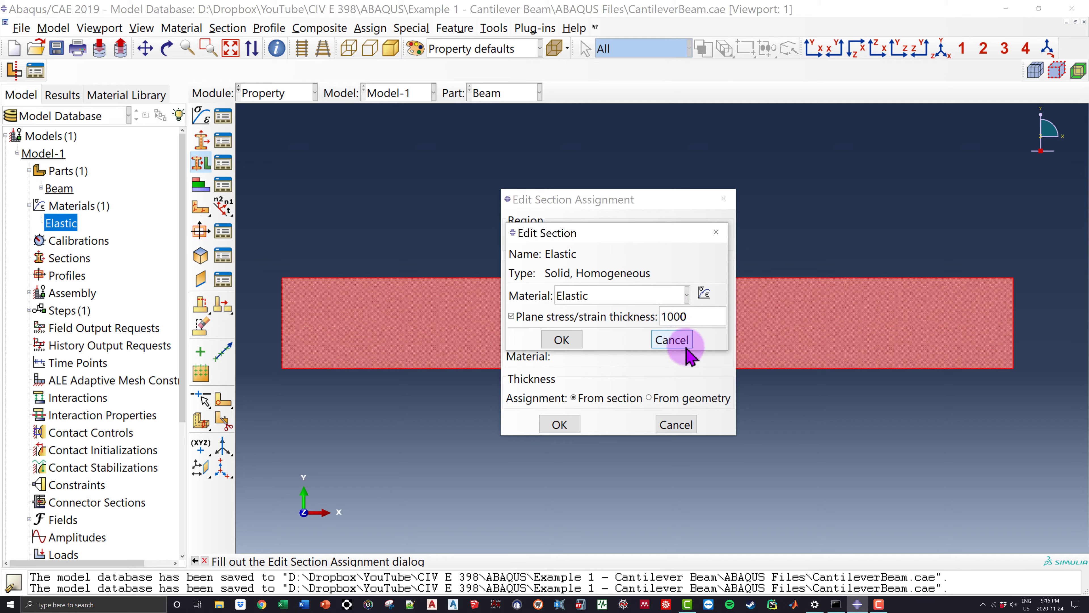
pyautogui.click(577, 342)
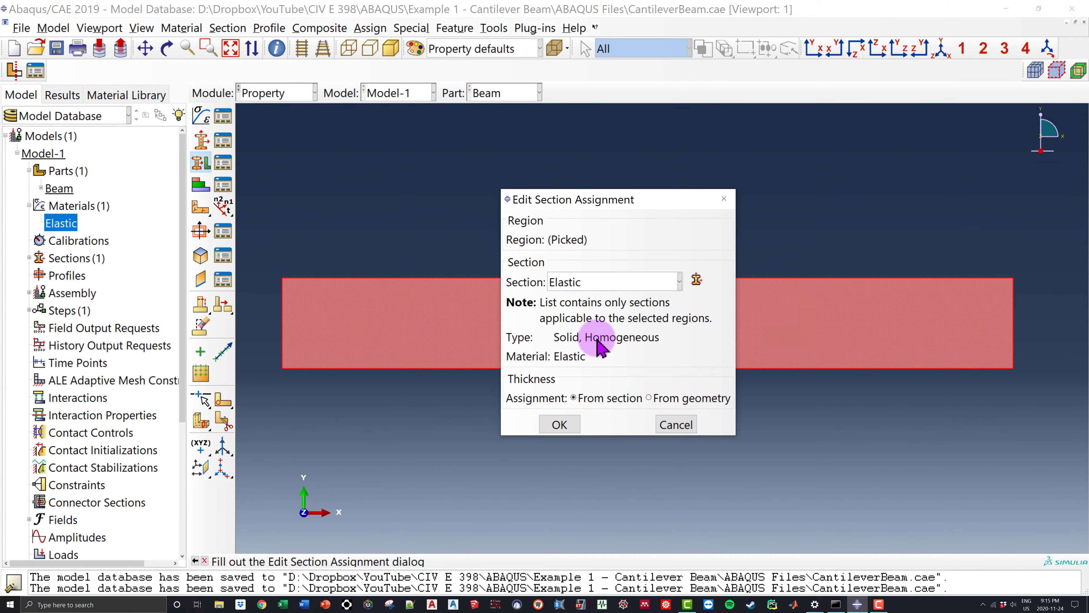
# Assign the Elastic section to the picked beam region, with thickness taken from the section.
pyautogui.moveTo(581, 200); pyautogui.dragTo(740, 221)
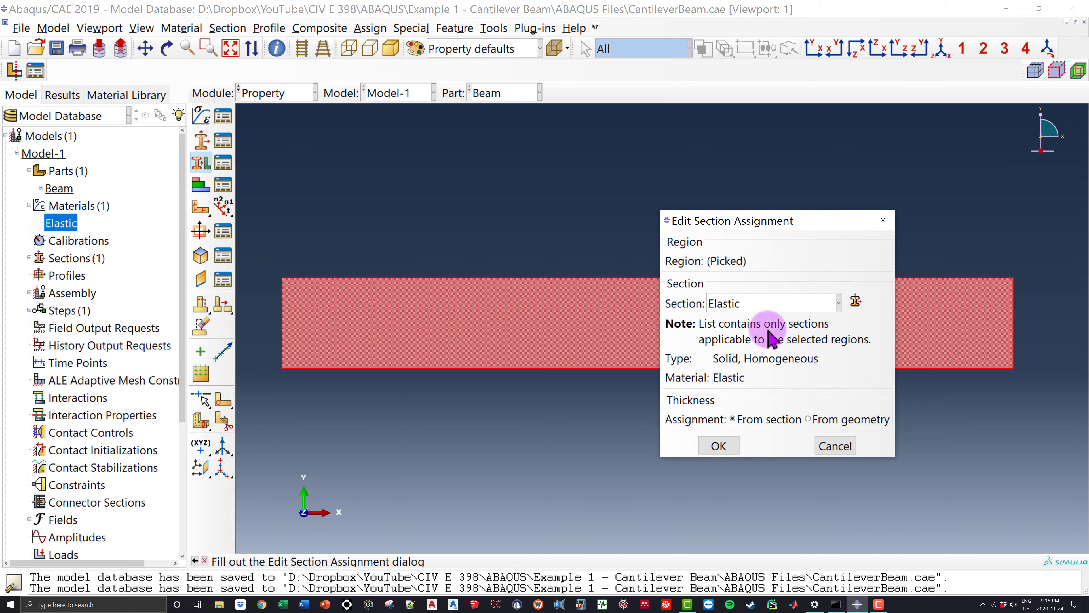
pyautogui.click(753, 309)
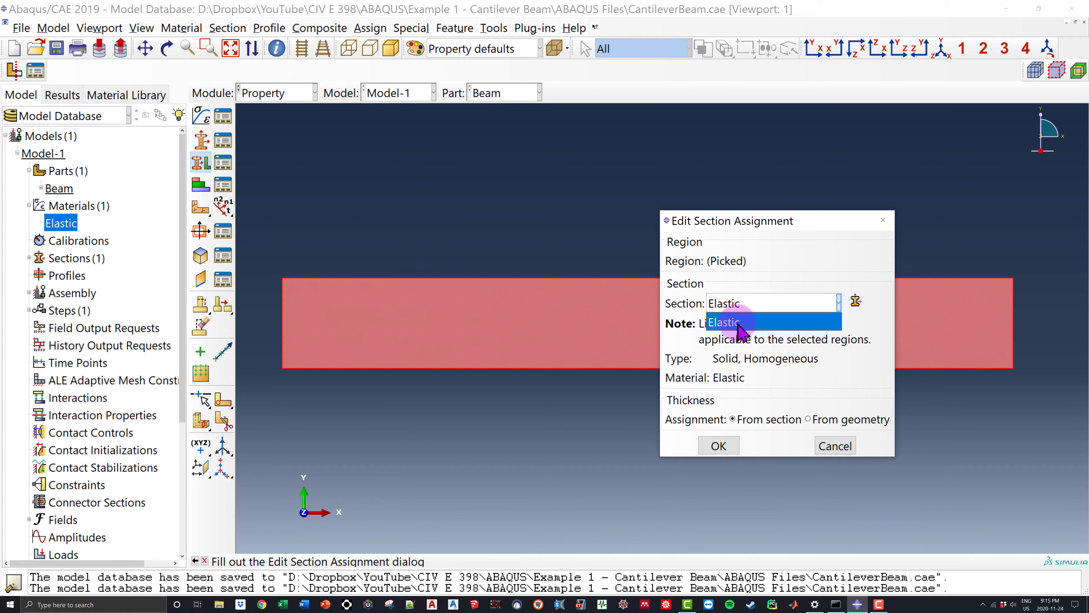
pyautogui.click(736, 320)
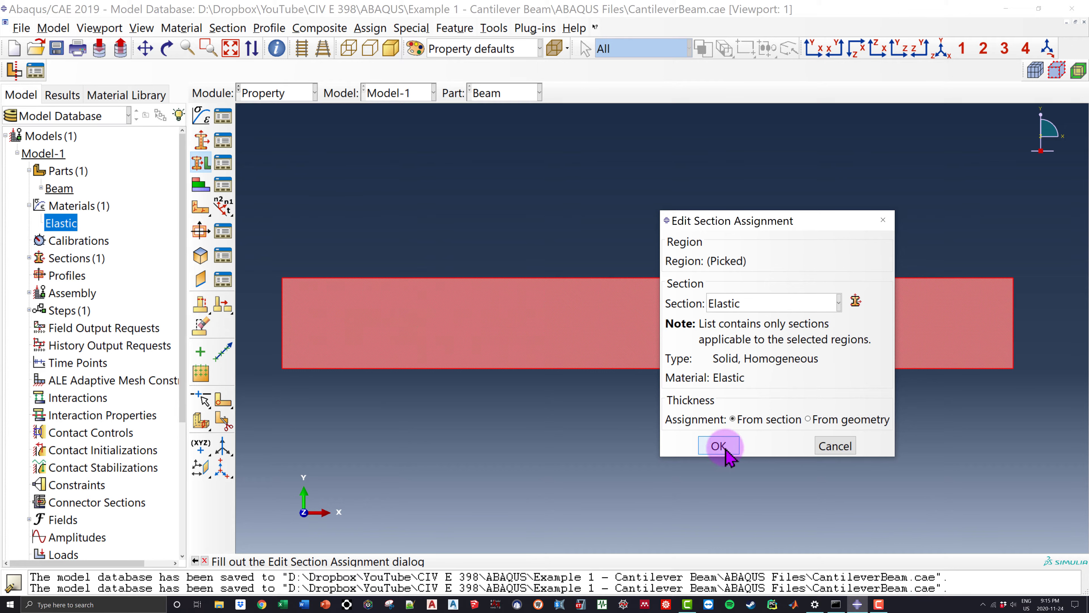
pyautogui.click(724, 455)
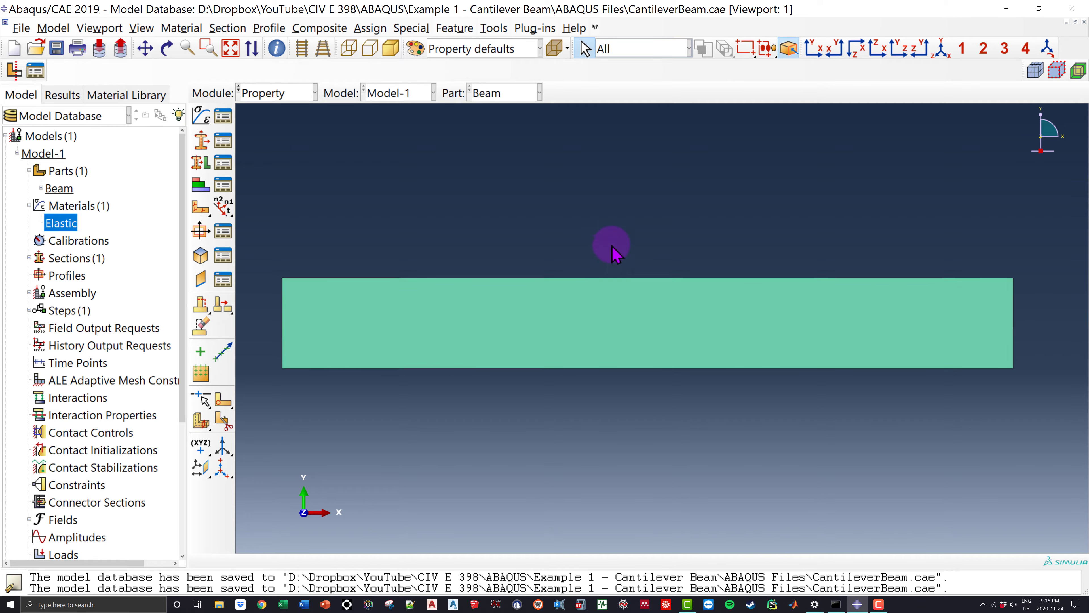
# Switch to the Assembly module for Model-1.
pyautogui.click(283, 92)
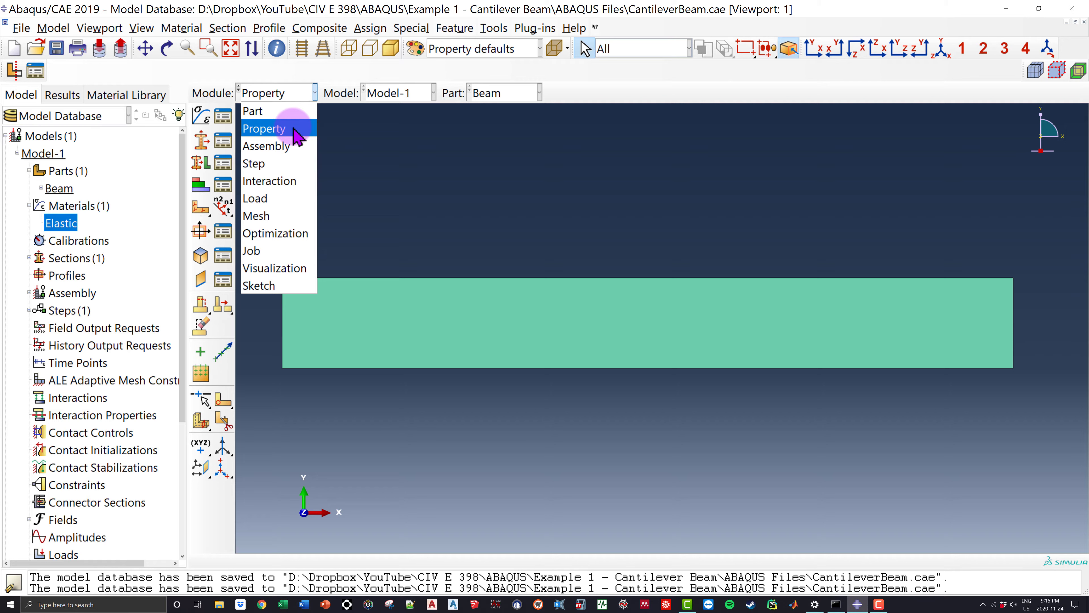
pyautogui.click(287, 146)
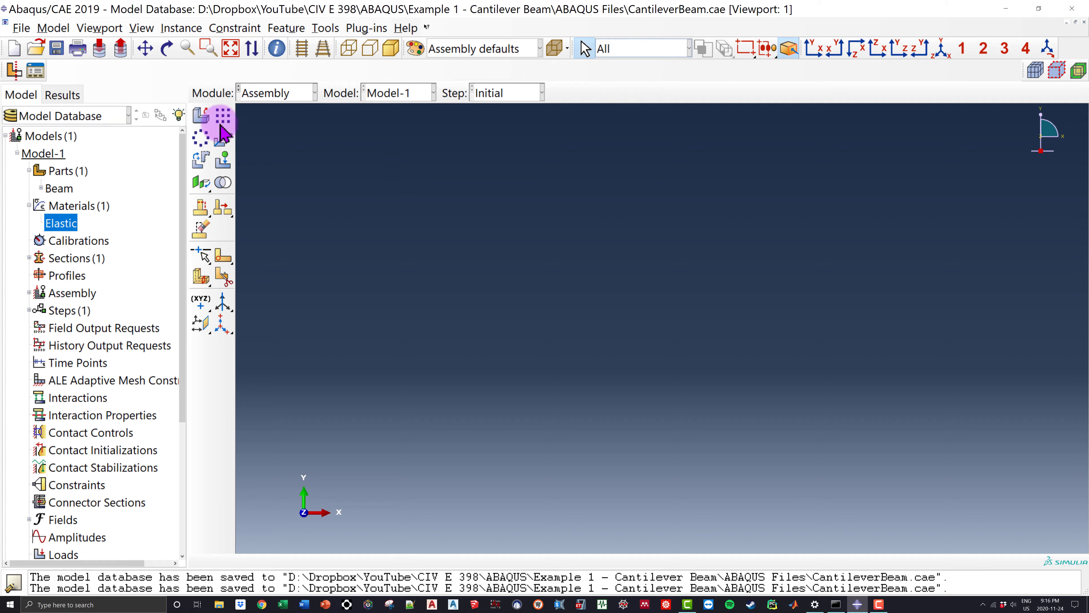
pyautogui.click(202, 116)
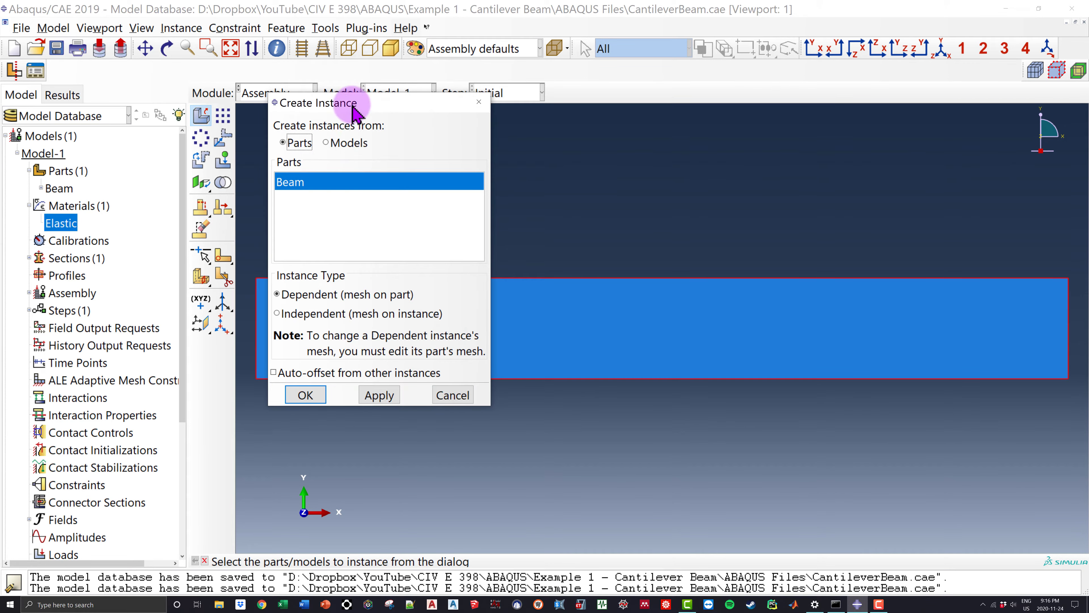
pyautogui.moveTo(353, 103); pyautogui.dragTo(512, 156)
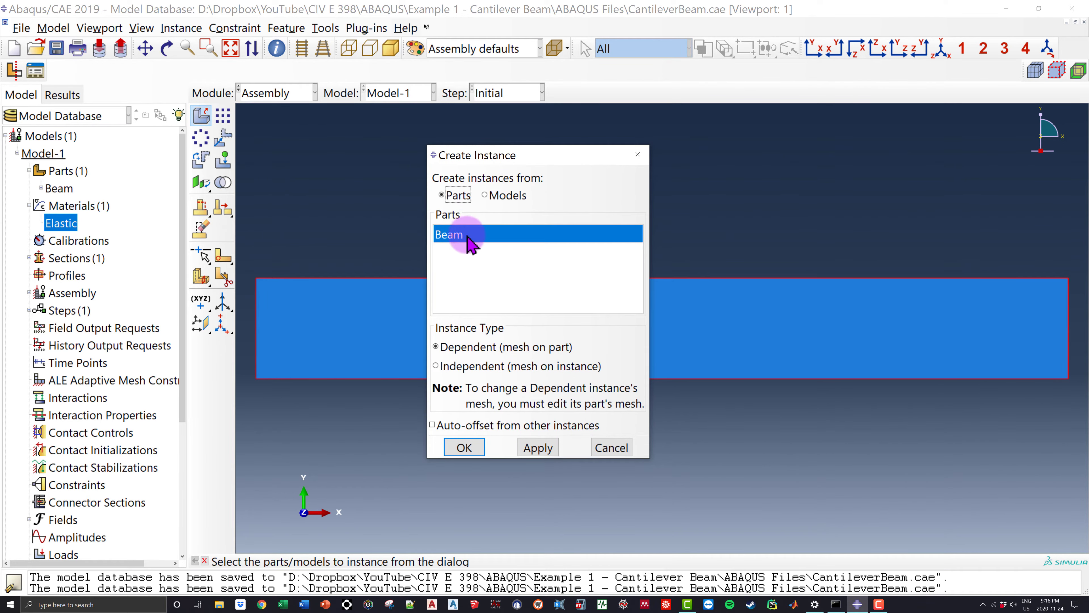
pyautogui.click(638, 154)
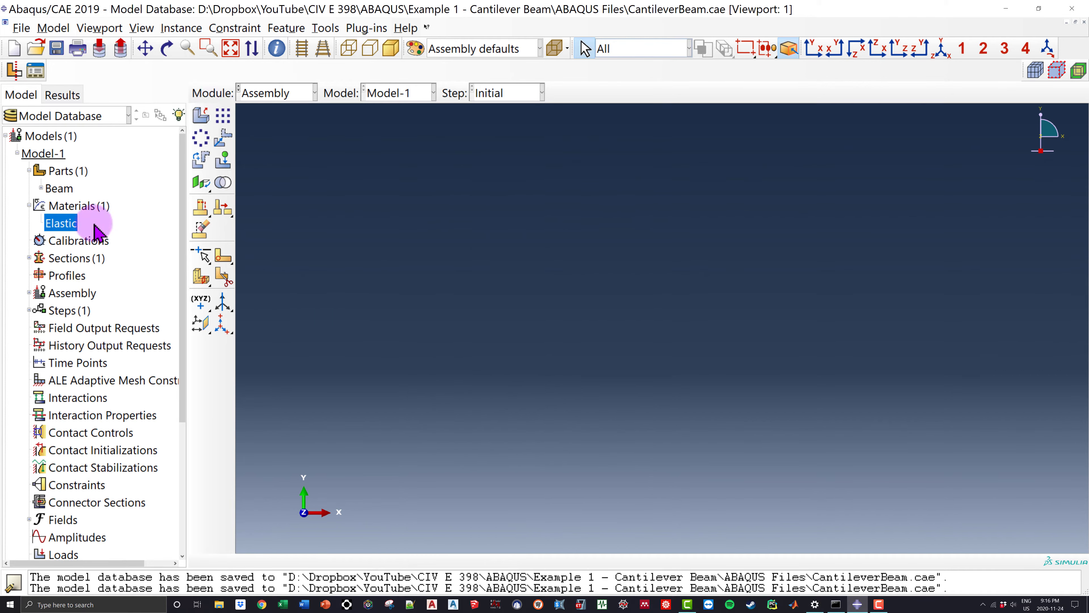
# Expand the assembly in the model tree and create two dependent instances of the Beam part without auto-offset.
pyautogui.click(28, 293)
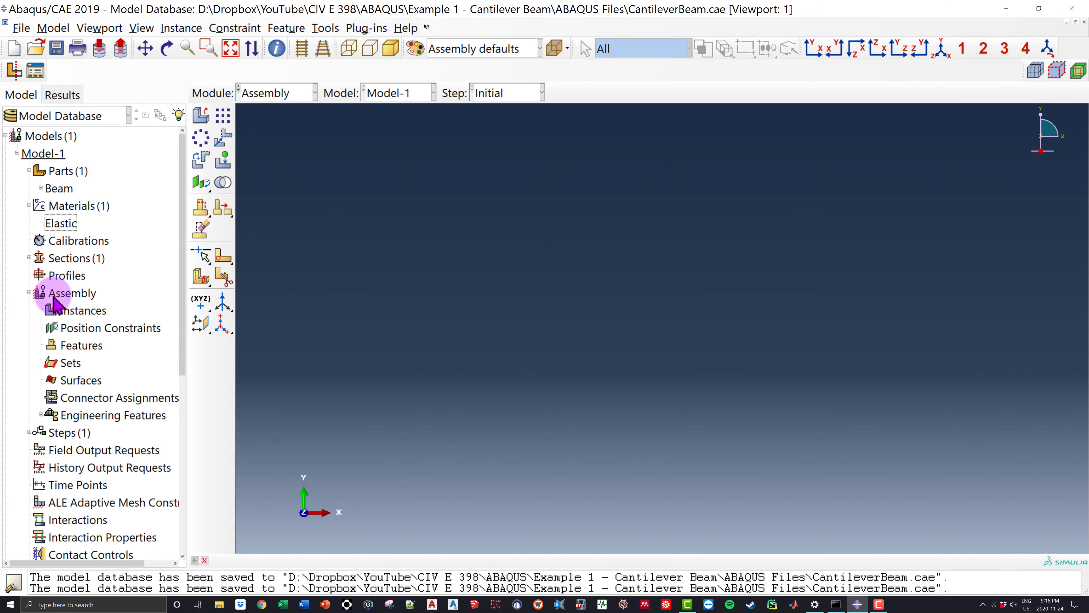
pyautogui.click(202, 117)
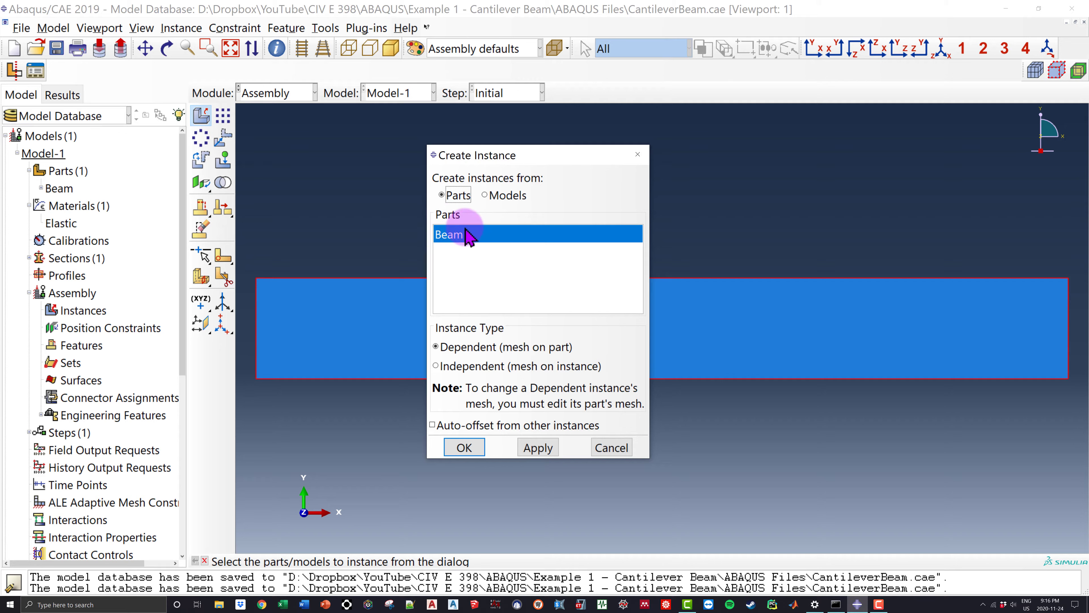
pyautogui.click(534, 448)
pyautogui.click(464, 448)
pyautogui.click(535, 319)
pyautogui.click(460, 235)
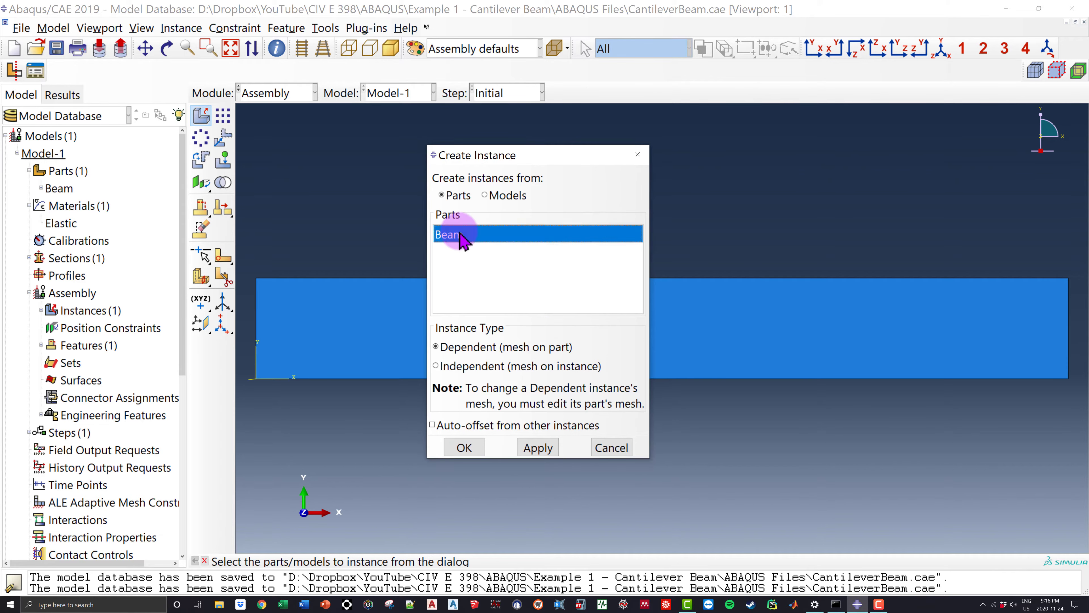
pyautogui.click(464, 448)
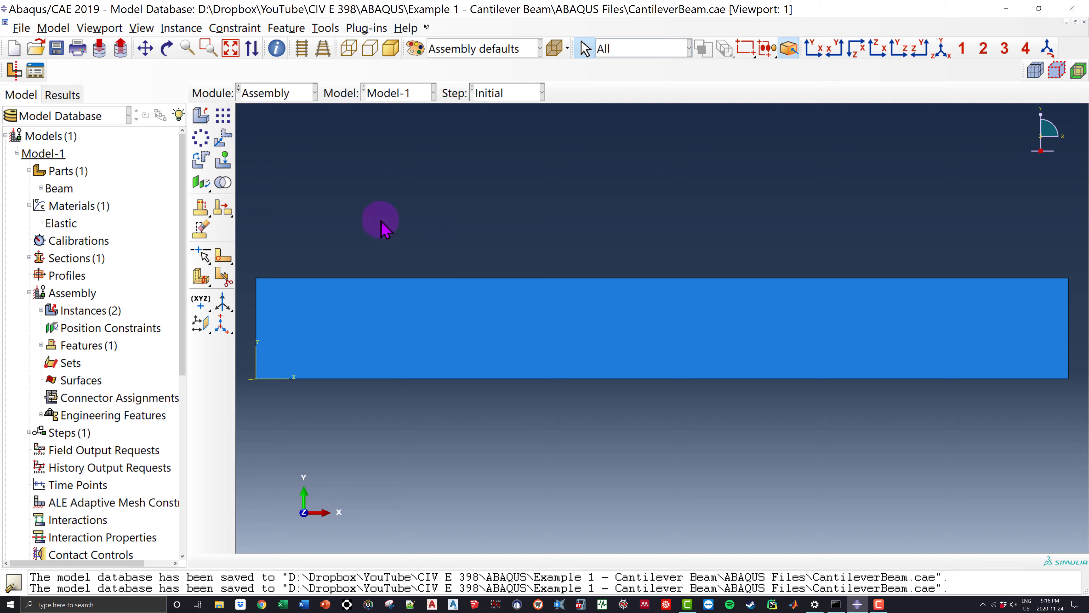
pyautogui.click(199, 115)
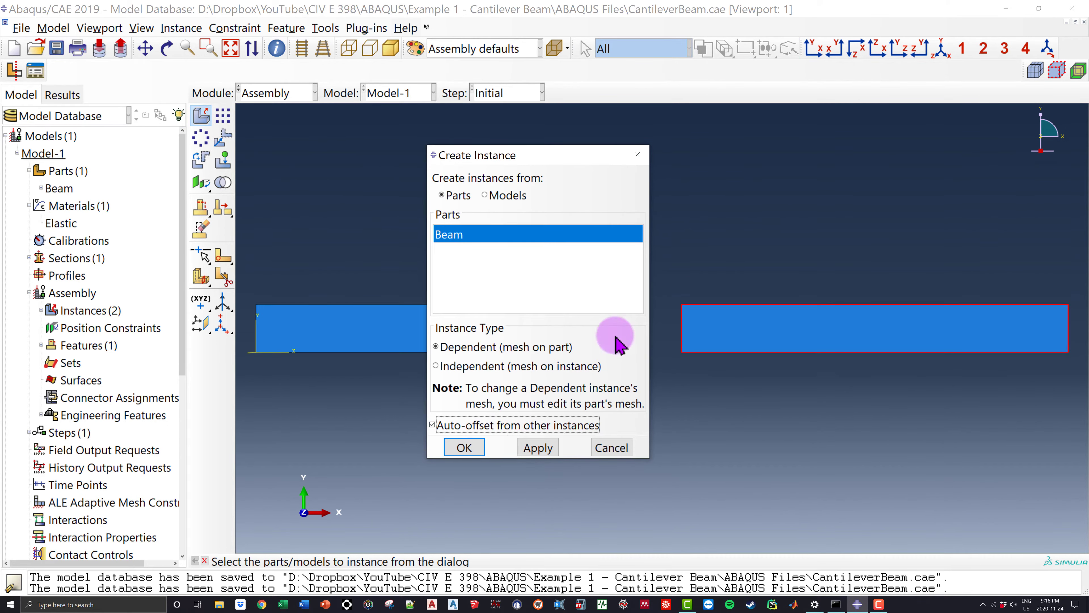
pyautogui.moveTo(590, 154); pyautogui.dragTo(847, 410)
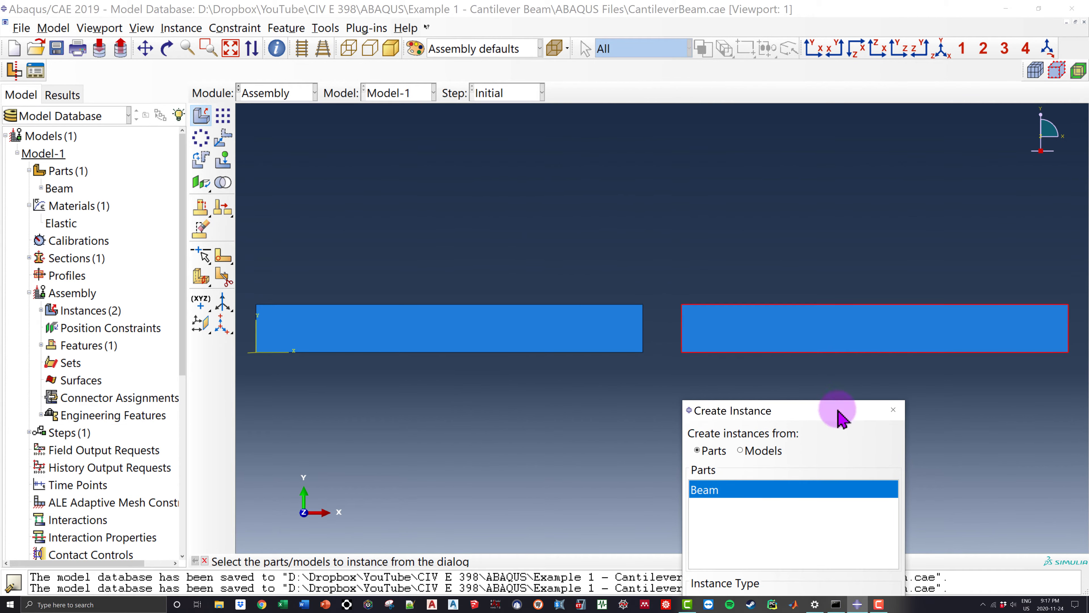
pyautogui.moveTo(839, 412); pyautogui.dragTo(658, 224)
pyautogui.click(703, 511)
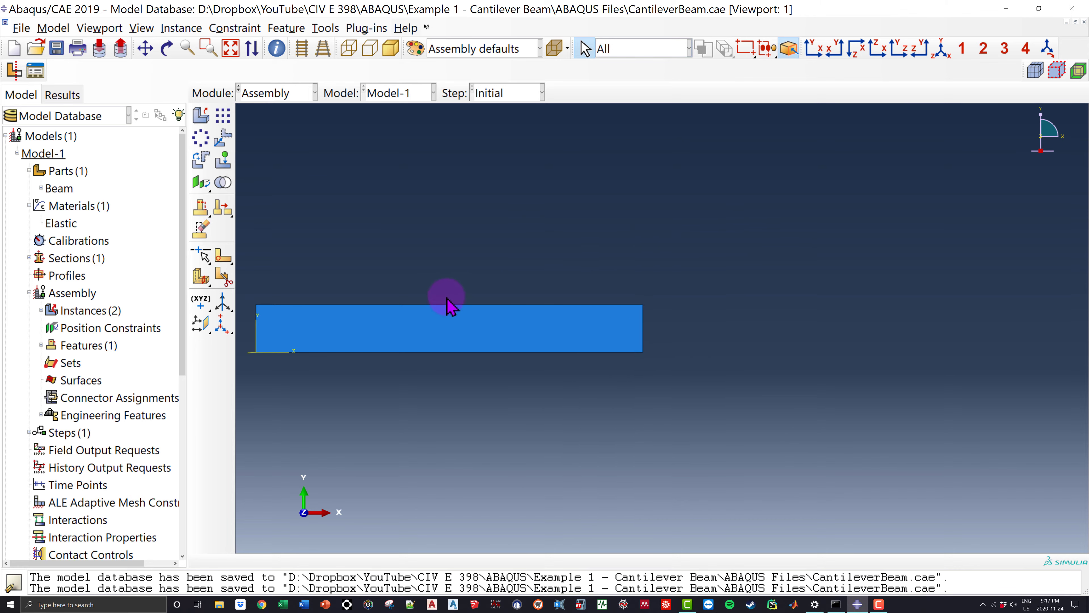
pyautogui.scroll(-1, 437, 309)
pyautogui.scroll(2, 429, 316)
pyautogui.scroll(1, 446, 329)
pyautogui.keyDown('ctrl'); pyautogui.keyDown('alt'); pyautogui.moveTo(446, 329); pyautogui.dragTo(702, 338, button='middle'); pyautogui.keyUp('alt'); pyautogui.keyUp('ctrl')
pyautogui.scroll(2, 665, 315)
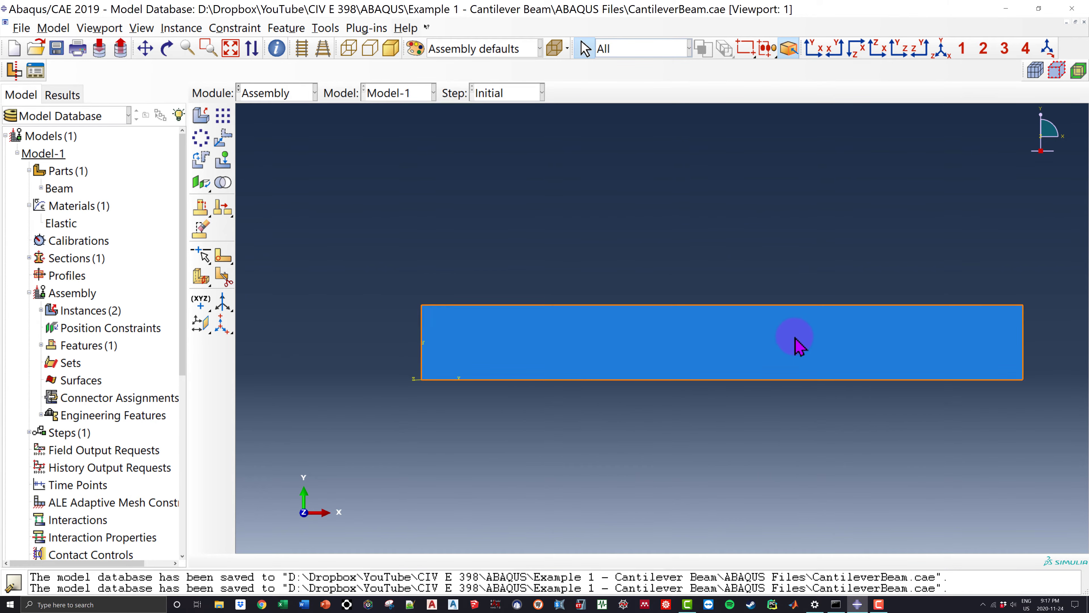
pyautogui.scroll(1, 797, 343)
pyautogui.keyDown('ctrl'); pyautogui.keyDown('alt'); pyautogui.moveTo(808, 345); pyautogui.dragTo(774, 326, button='middle'); pyautogui.keyUp('alt'); pyautogui.keyUp('ctrl')
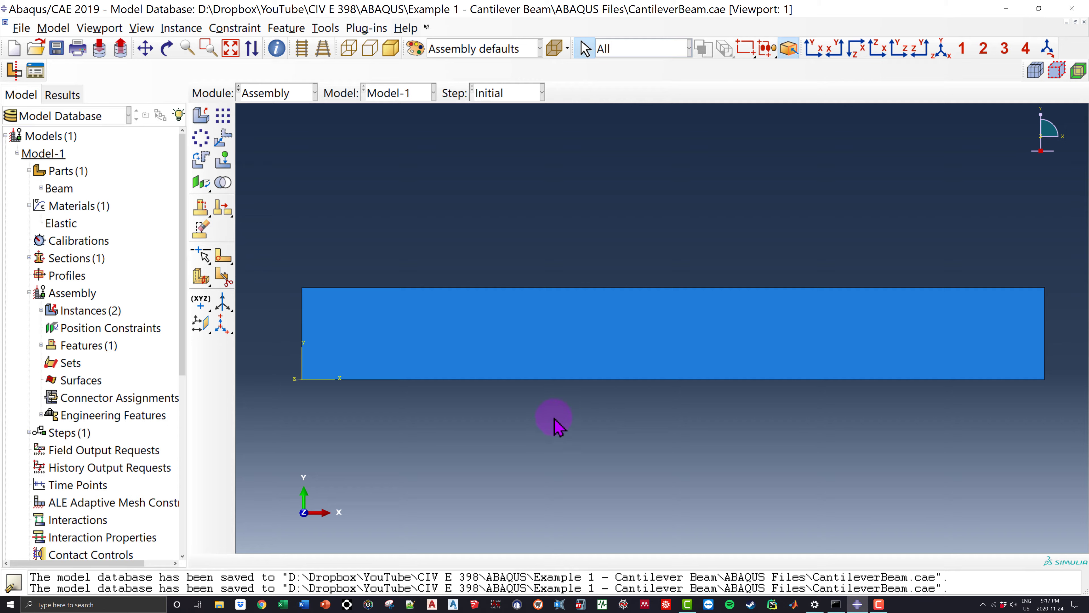
pyautogui.click(605, 301)
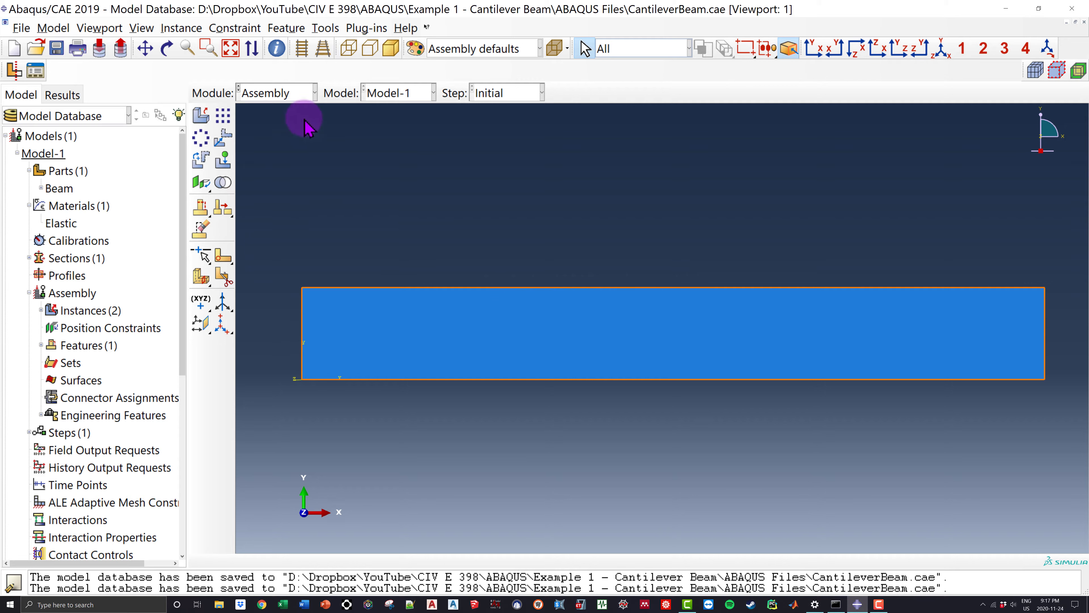
# Switch to the Step module, collapse the assembly in the model tree and expand the analysis steps to the Initial step.
pyautogui.click(267, 93)
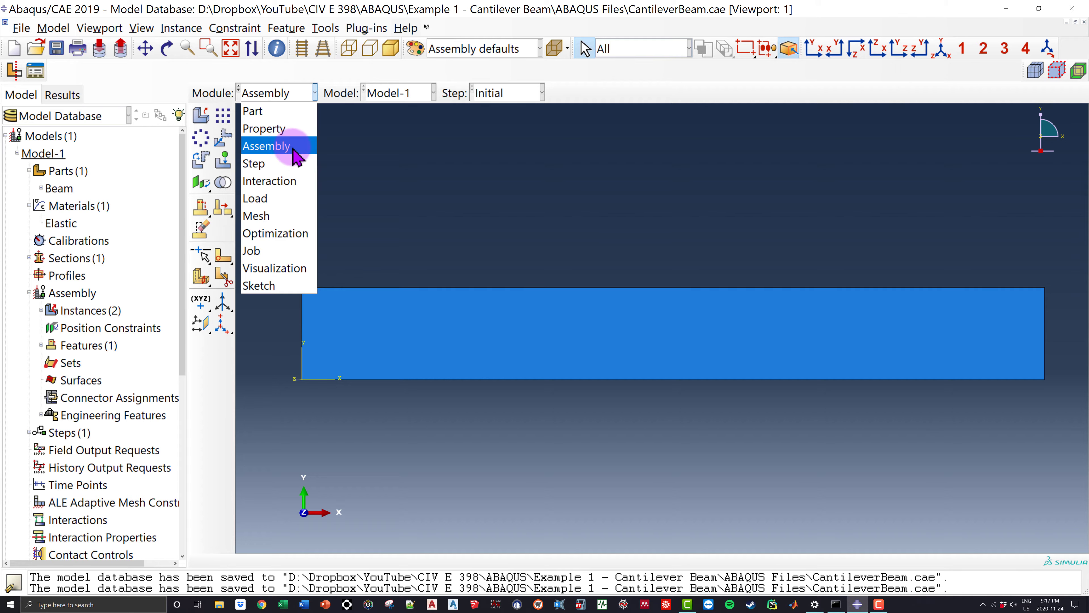
pyautogui.click(306, 172)
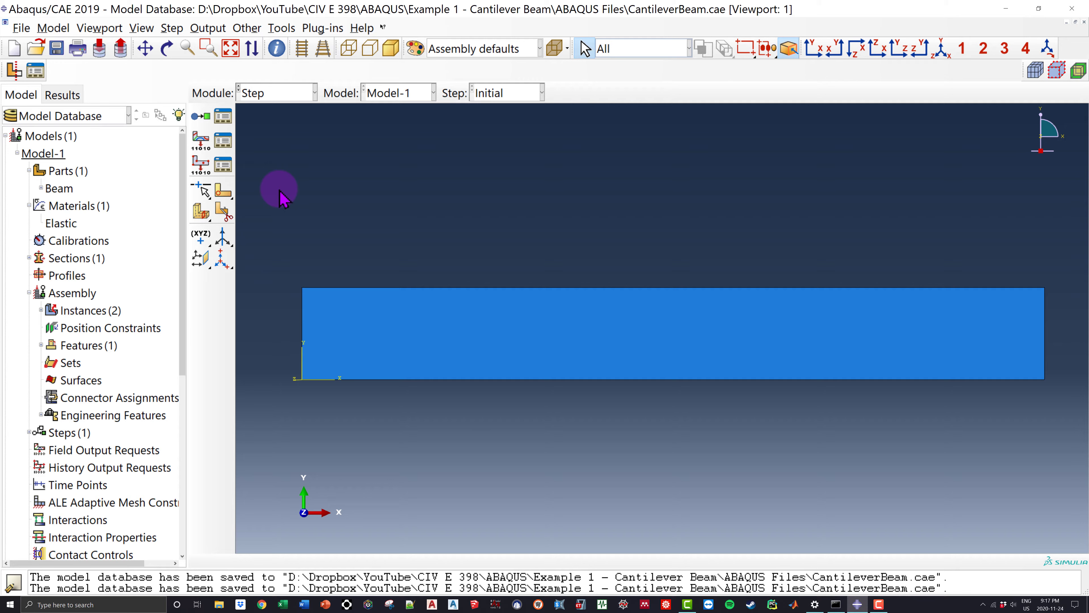
pyautogui.click(28, 293)
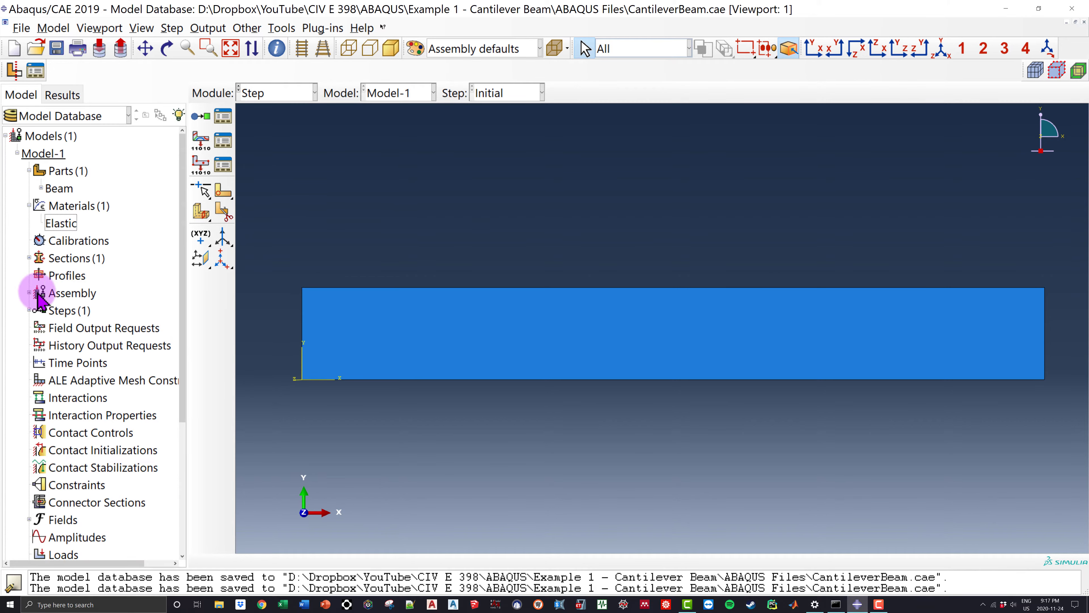
pyautogui.click(28, 311)
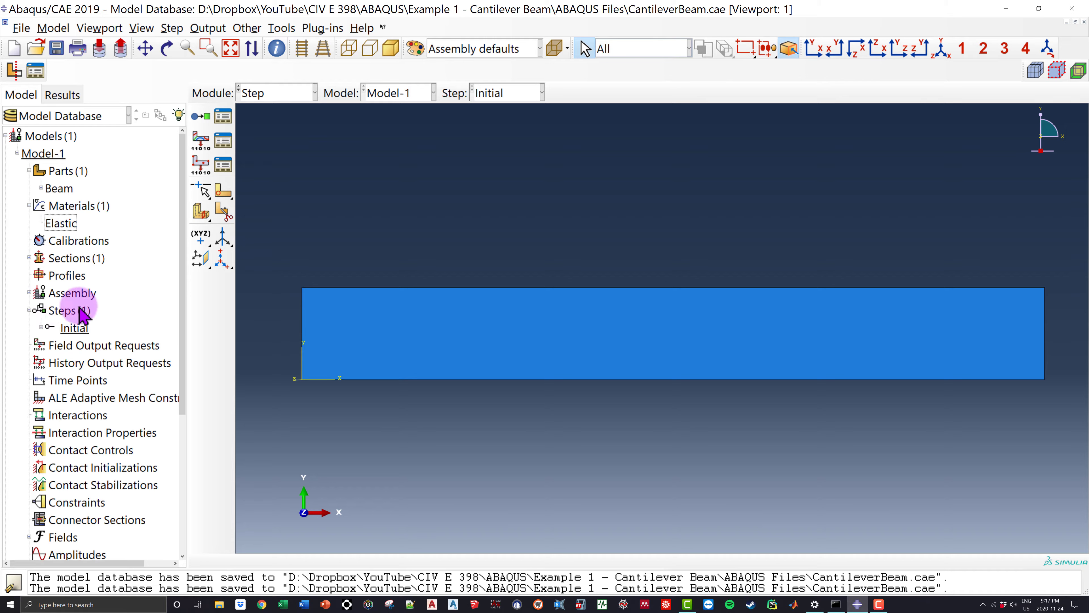
pyautogui.click(74, 328)
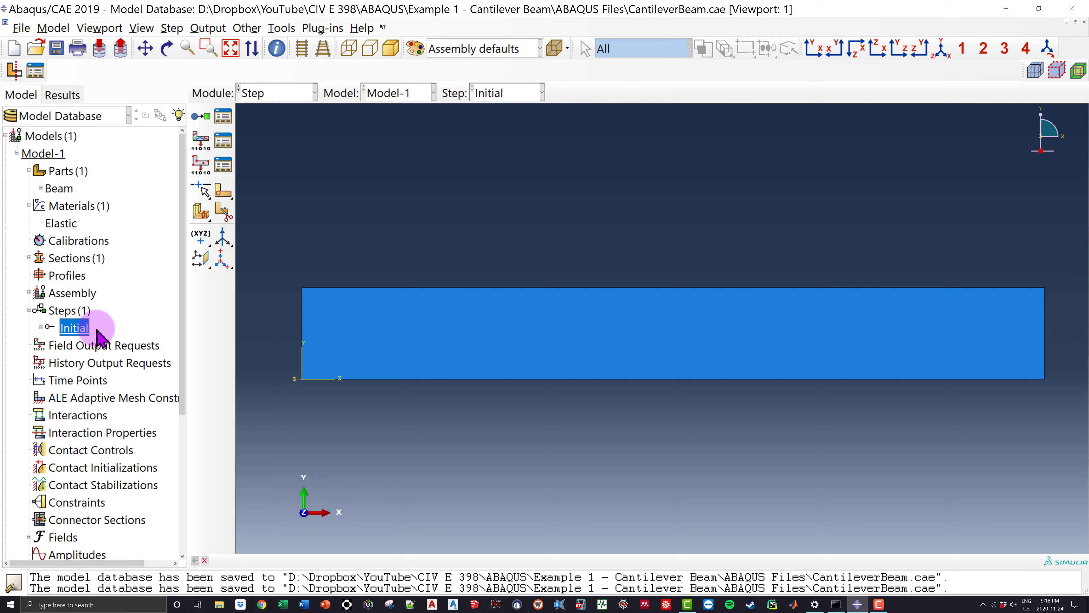
# Create a Static, General analysis step named Apply Load, inserted after the Initial step.
pyautogui.doubleClick(64, 312)
pyautogui.moveTo(301, 107); pyautogui.dragTo(456, 175)
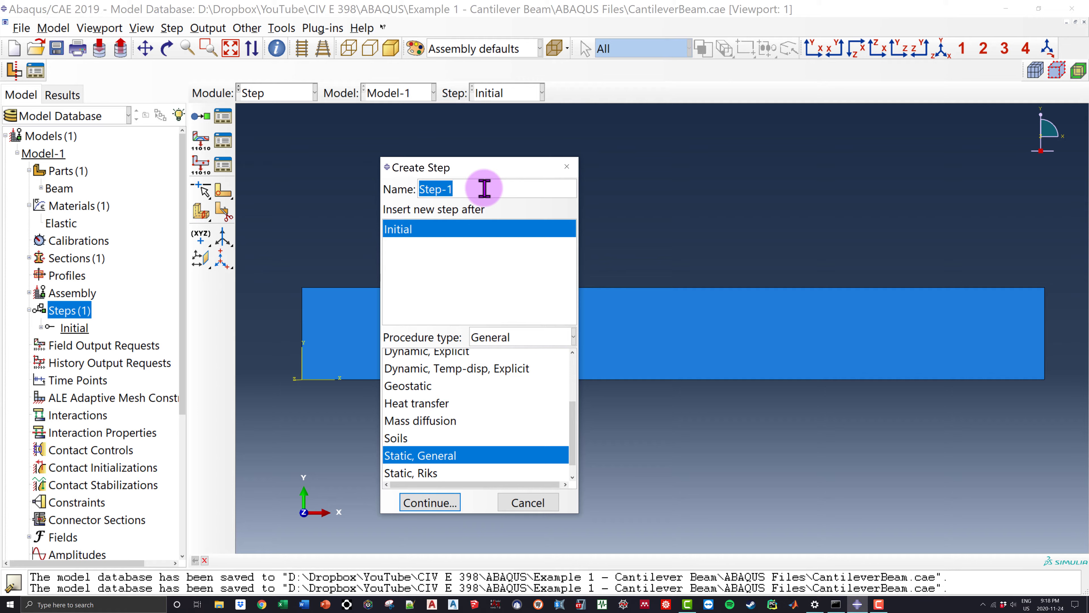
pyautogui.write('Apply Loa')
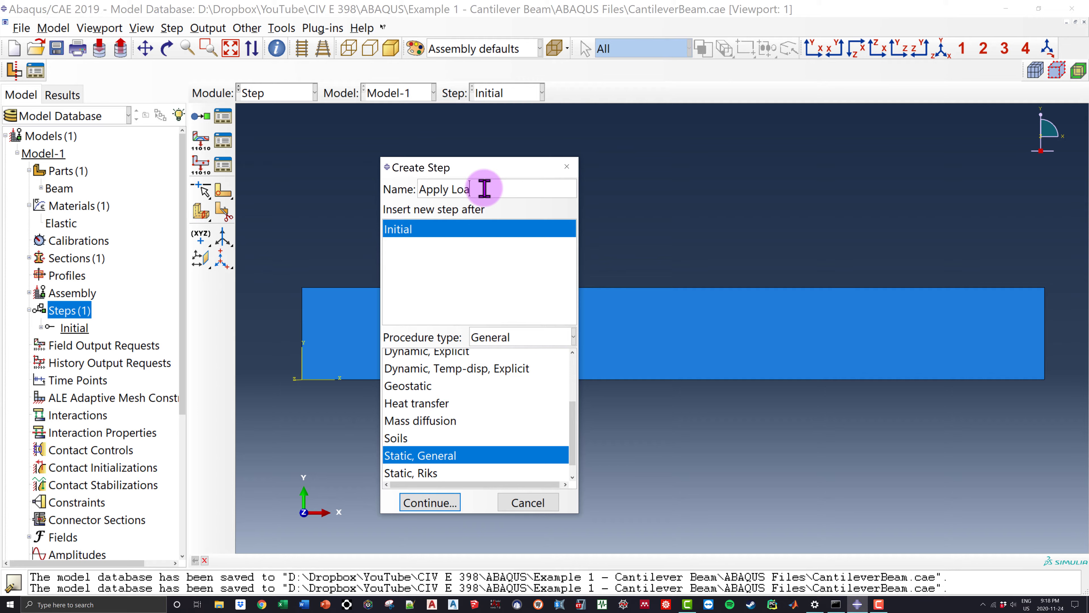
pyautogui.write('d')
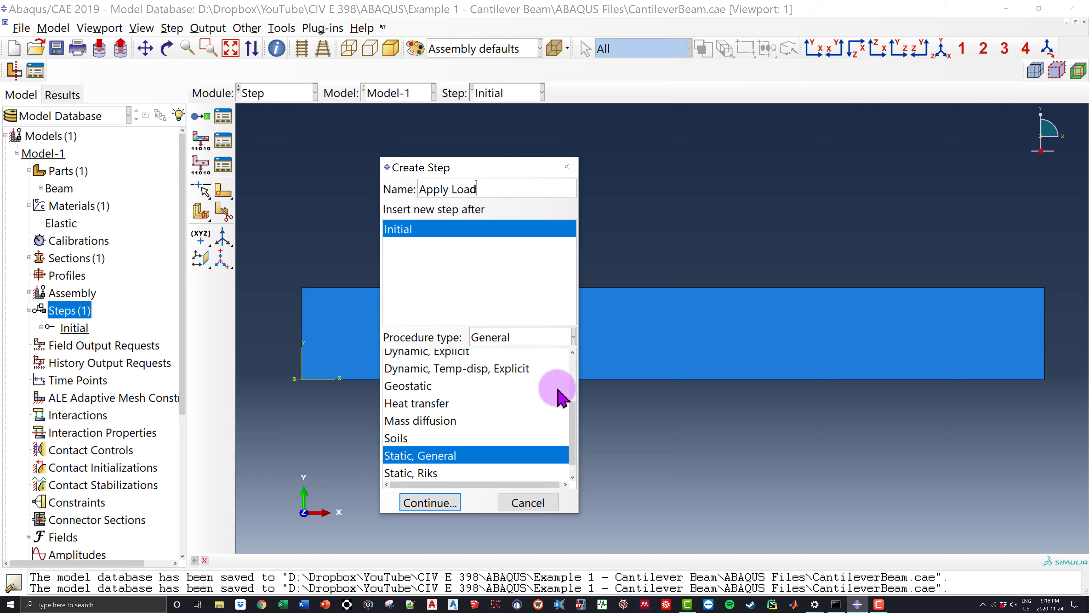
pyautogui.moveTo(577, 423)
pyautogui.mouseDown()
pyautogui.moveTo(572, 365)
pyautogui.moveTo(575, 431)
pyautogui.mouseUp()
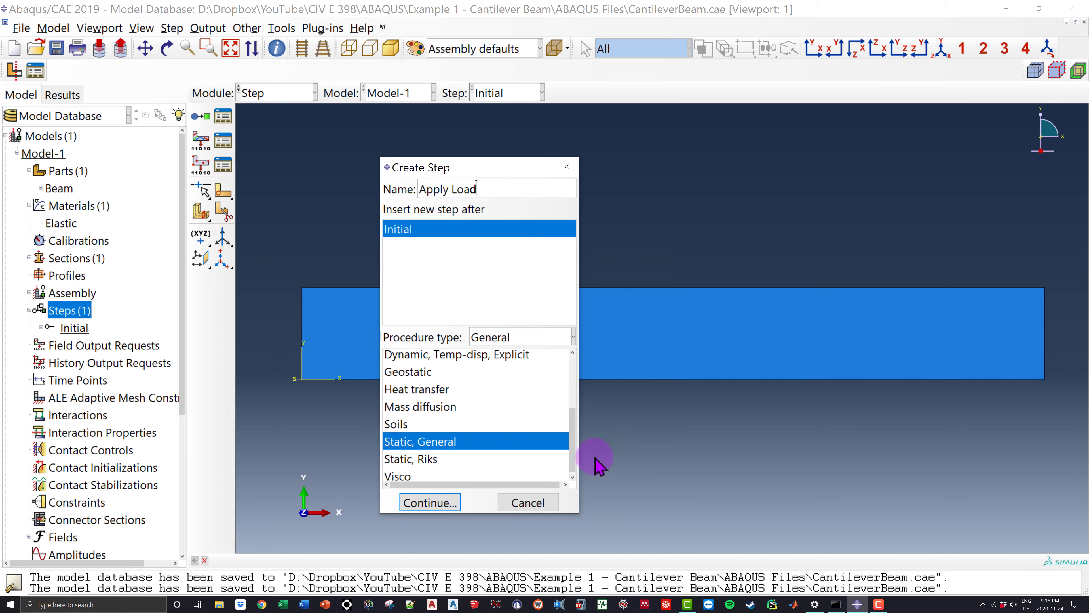
pyautogui.scroll(1, 574, 442)
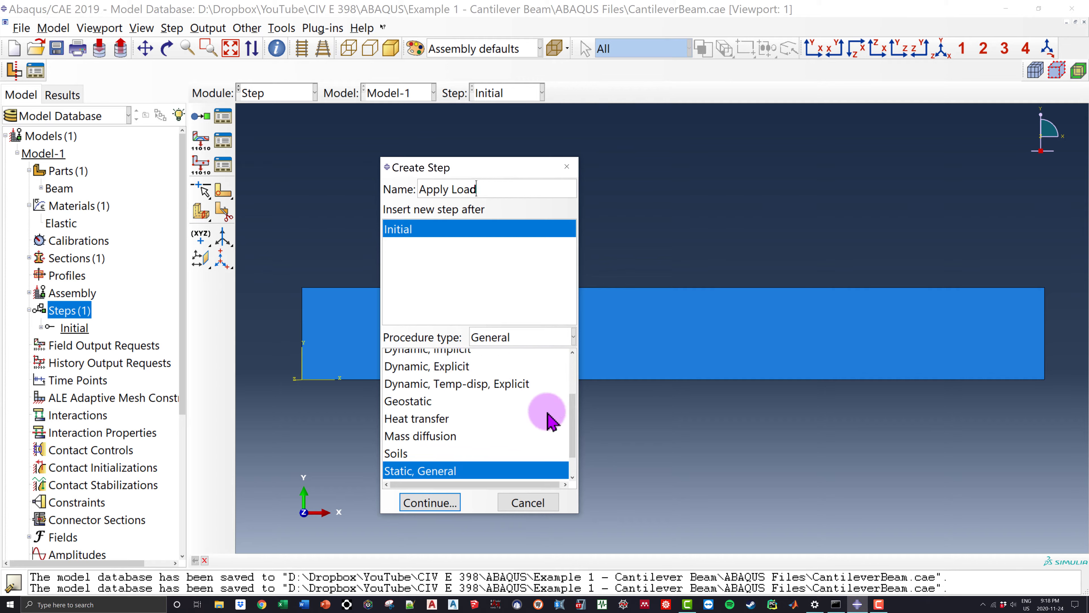
pyautogui.scroll(3, 574, 414)
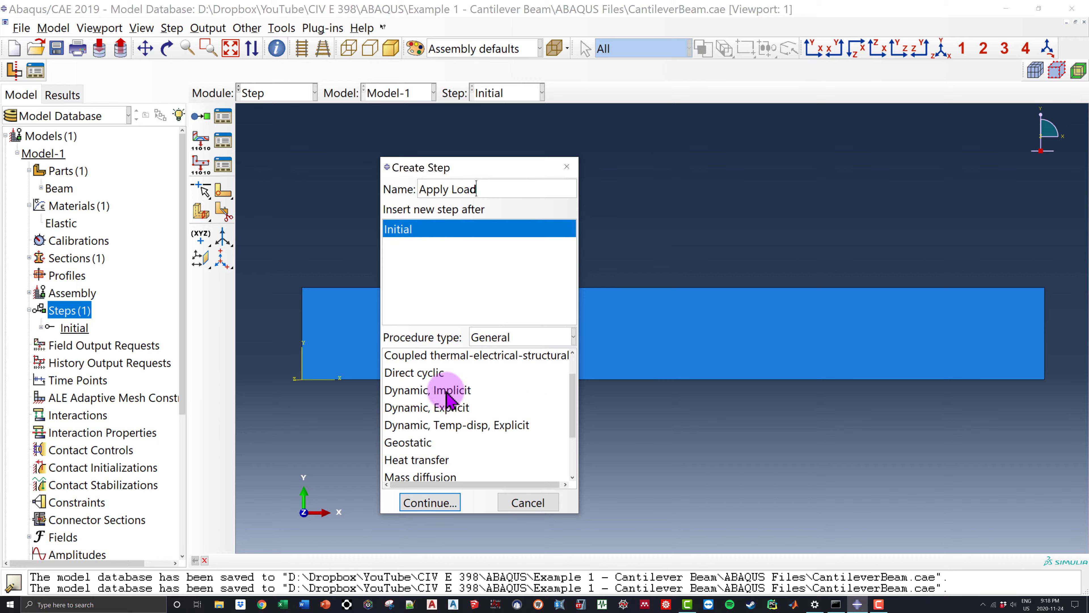
pyautogui.scroll(1, 561, 410)
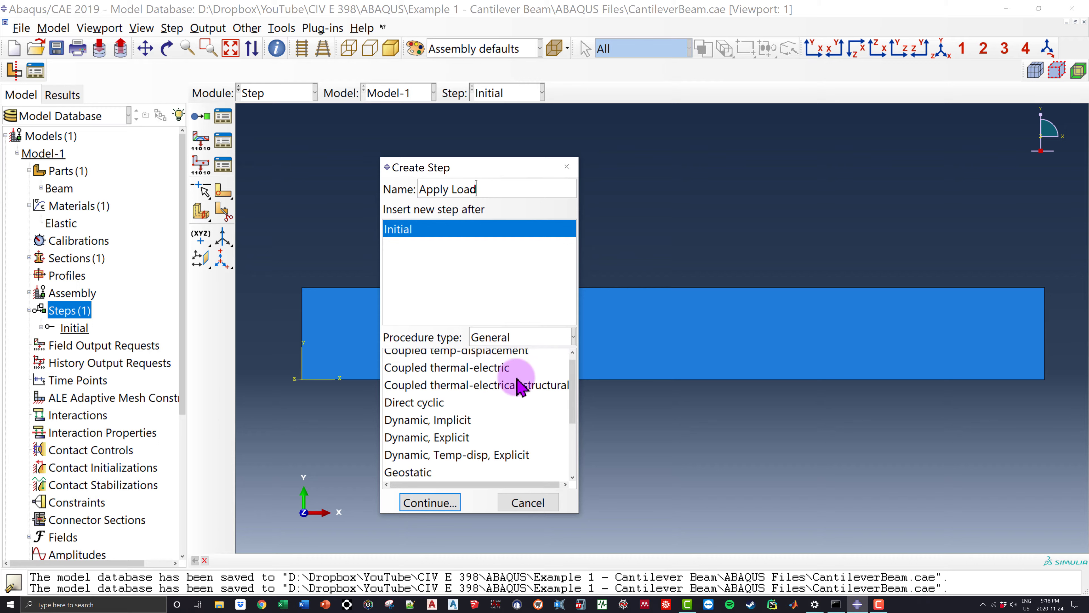
pyautogui.scroll(-2, 574, 409)
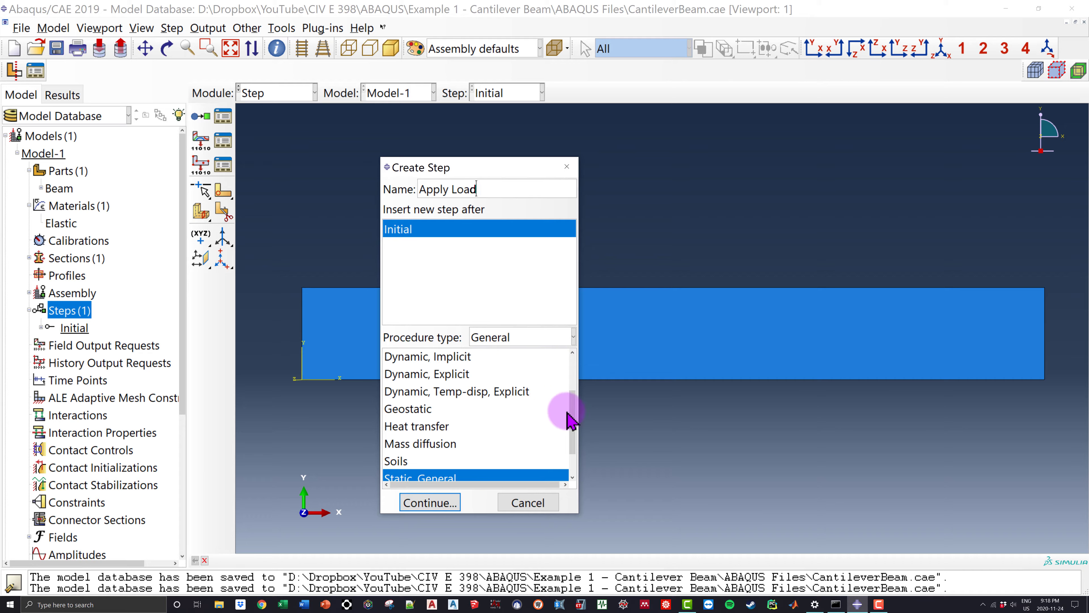
pyautogui.scroll(-2, 573, 418)
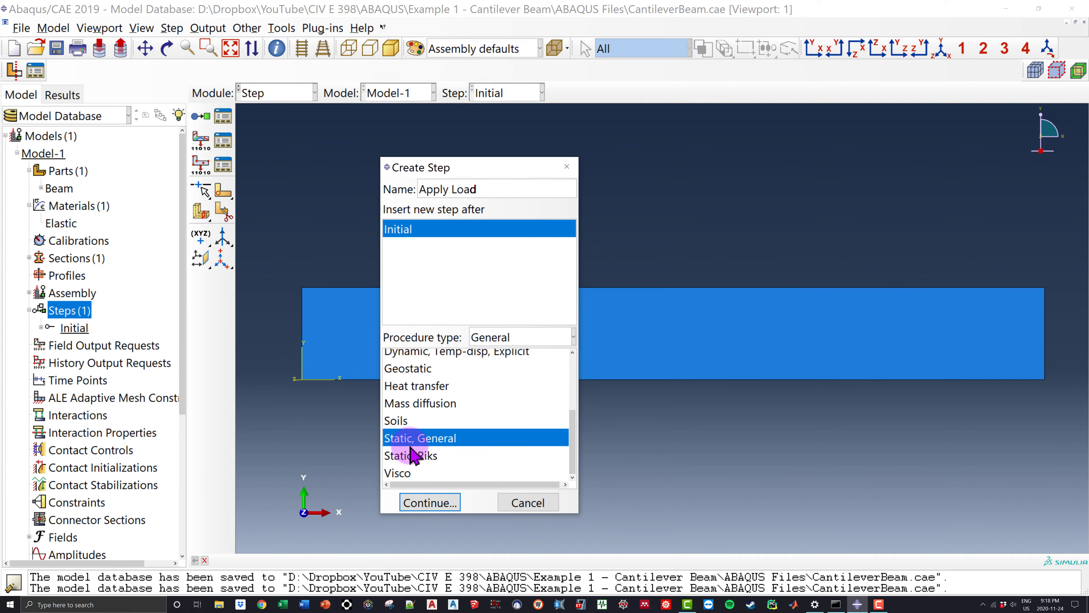
pyautogui.click(442, 510)
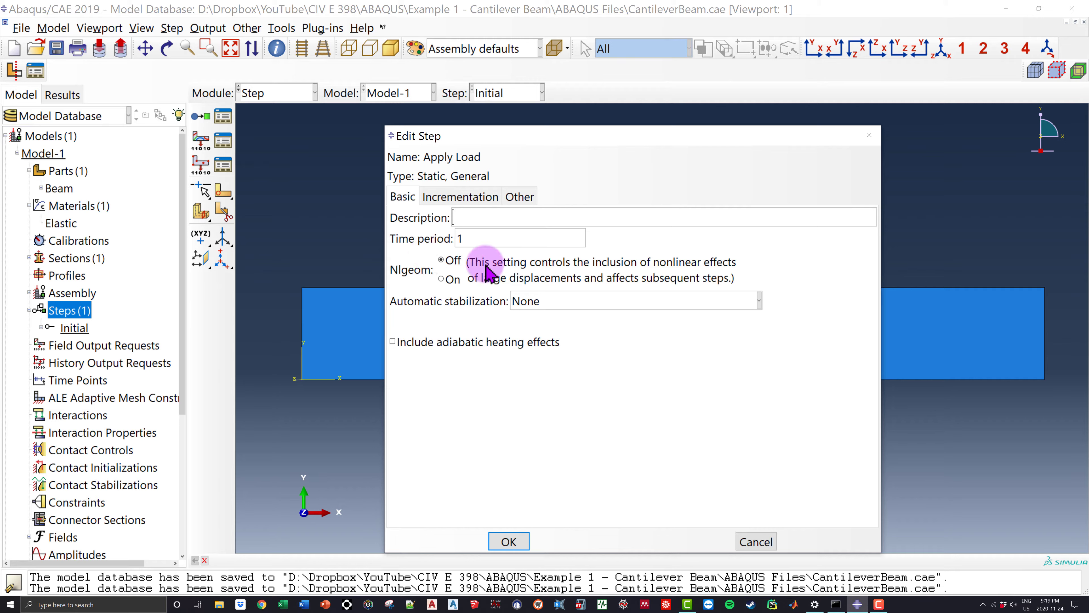
# Enable nonlinear geometry (Nlgeom) for the Apply Load step, review its incrementation settings and save the step.
pyautogui.click(442, 279)
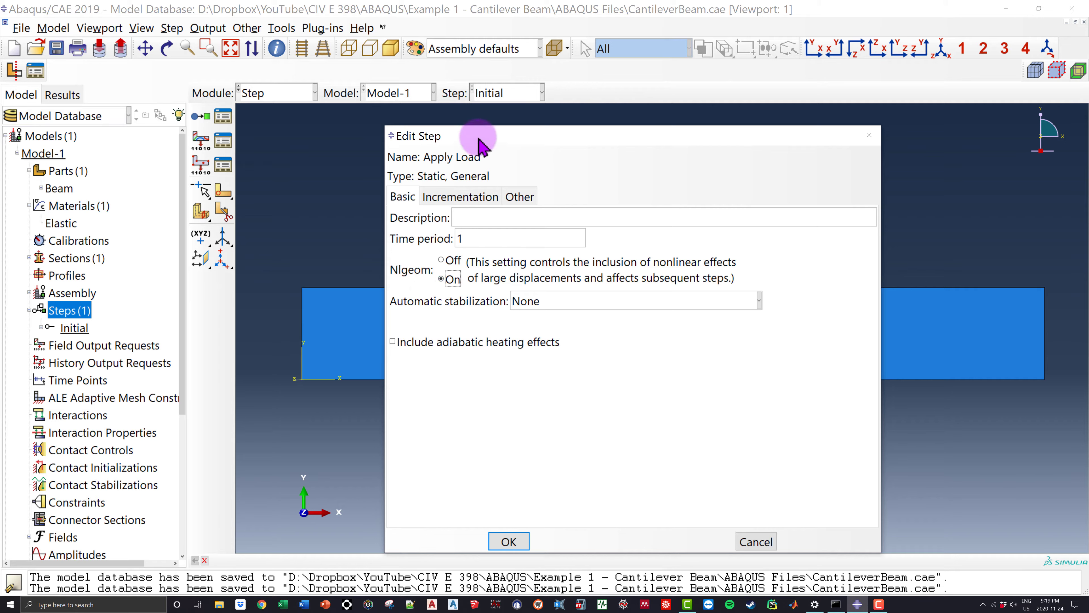
pyautogui.moveTo(476, 136); pyautogui.dragTo(460, 129)
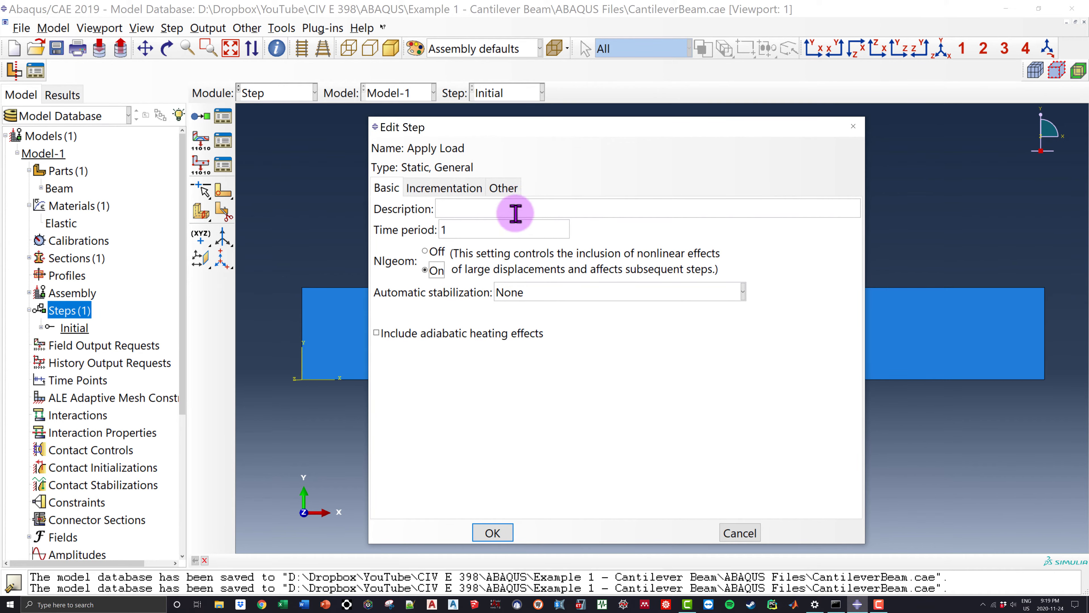
pyautogui.click(448, 189)
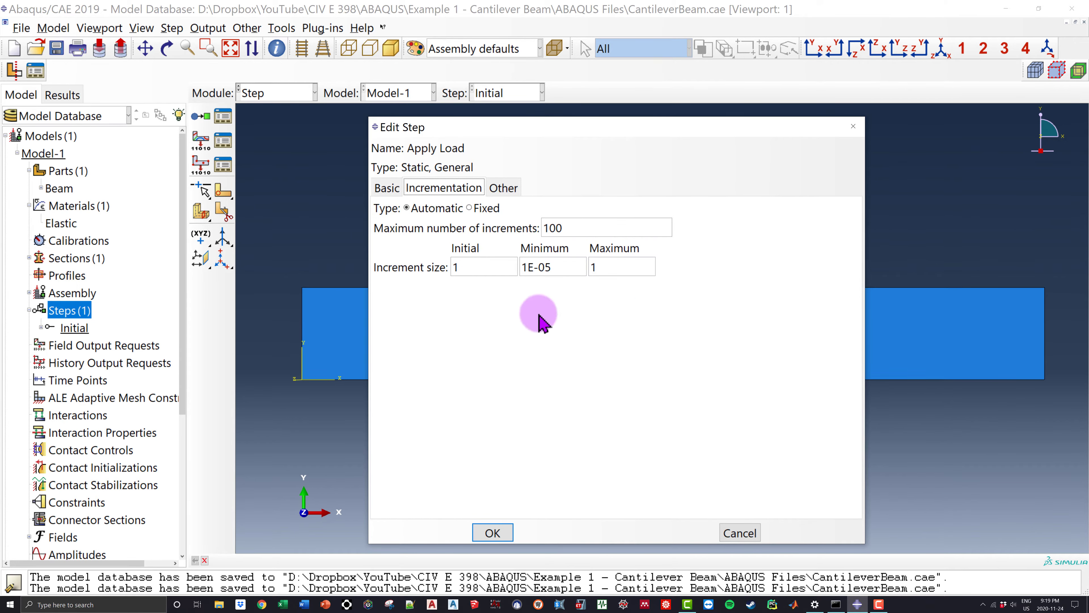
pyautogui.click(386, 189)
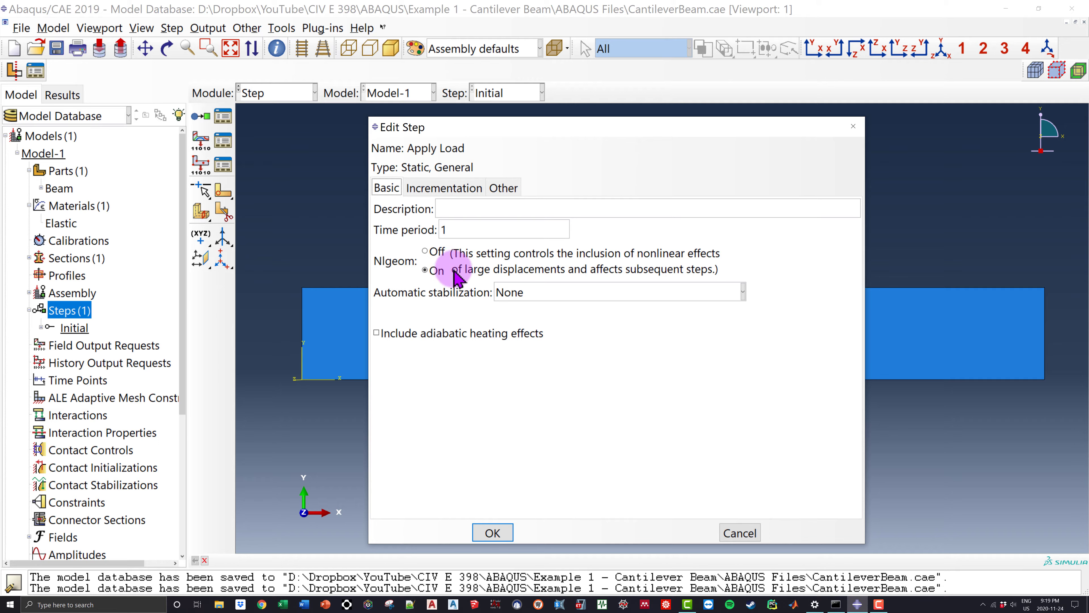
pyautogui.click(493, 532)
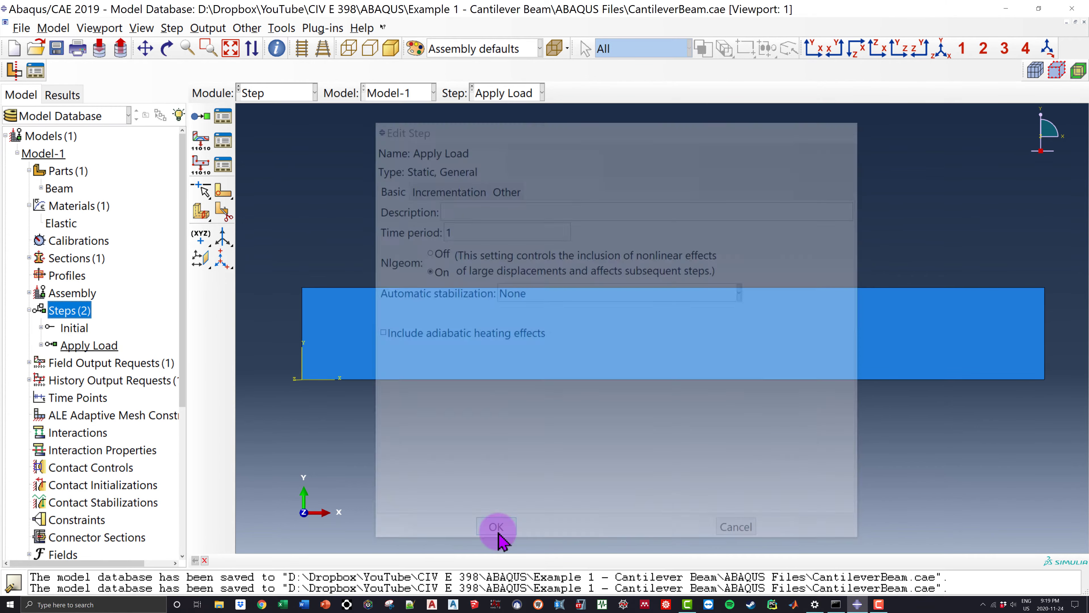
# Create a Static, General analysis step named Unload Beam after the Apply Load step, keeping its default settings.
pyautogui.click(84, 328)
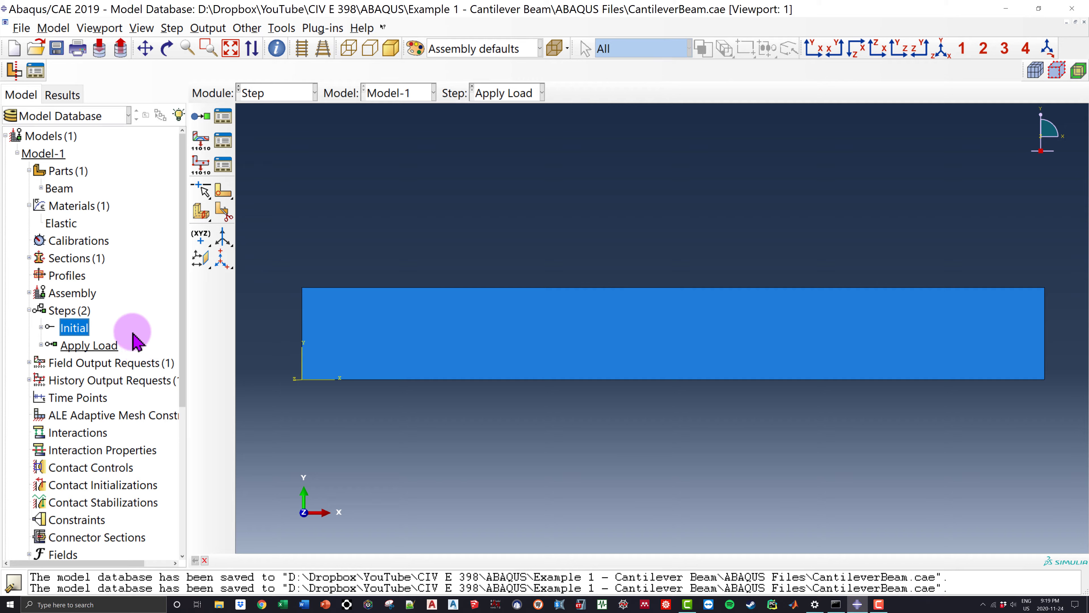
pyautogui.doubleClick(67, 313)
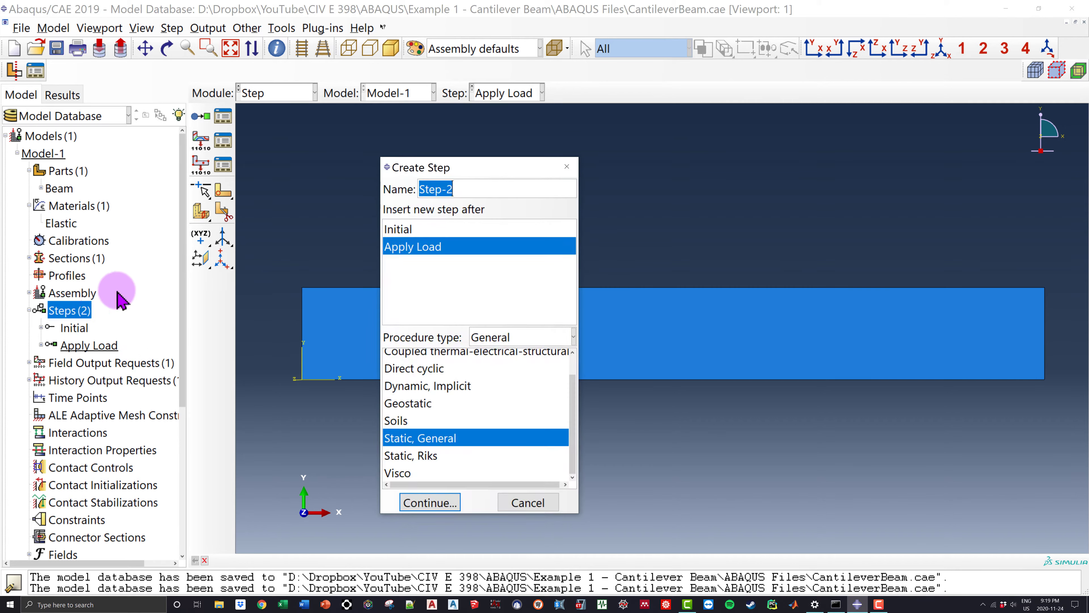
pyautogui.write('Unbl')
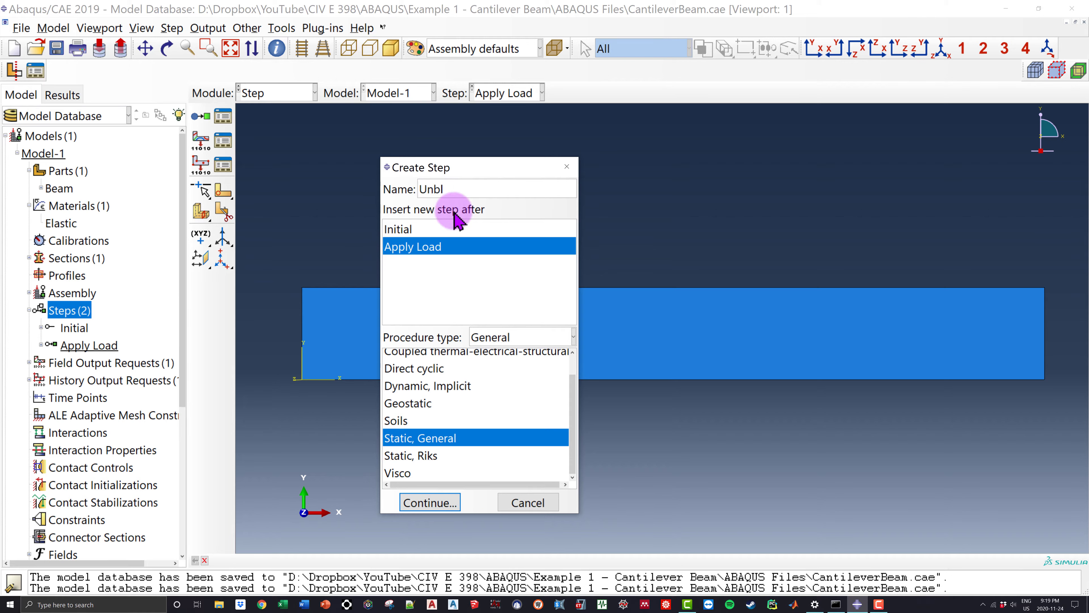
pyautogui.press('BackSpace')
pyautogui.press('BackSpace')
pyautogui.write('load Beam')
pyautogui.click(430, 502)
pyautogui.click(493, 530)
# Delete the Unload Beam step from the analysis steps.
pyautogui.click(77, 328)
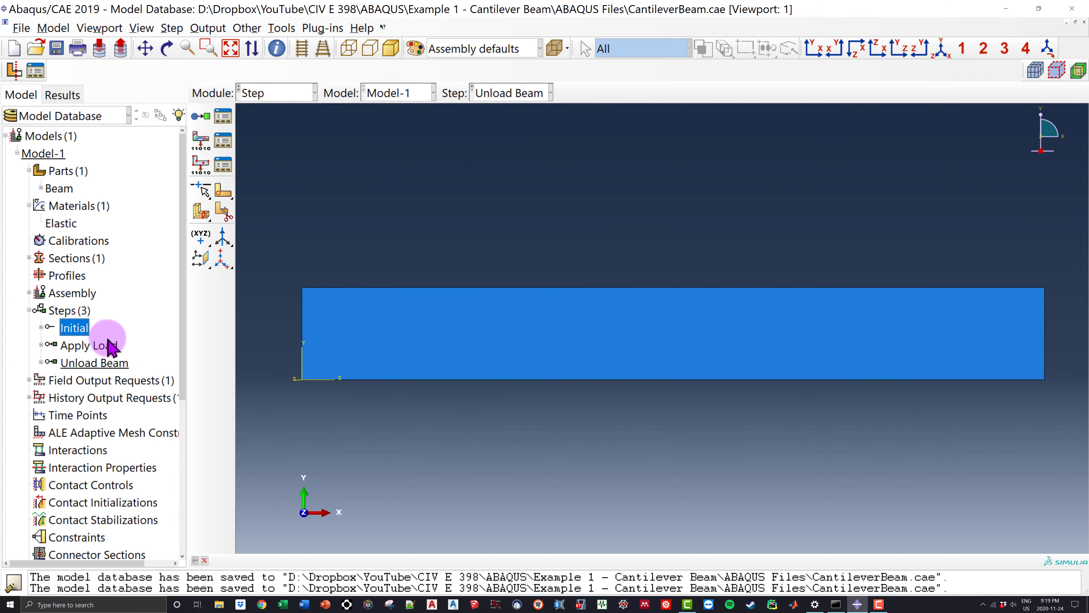
pyautogui.click(107, 351)
pyautogui.click(126, 364)
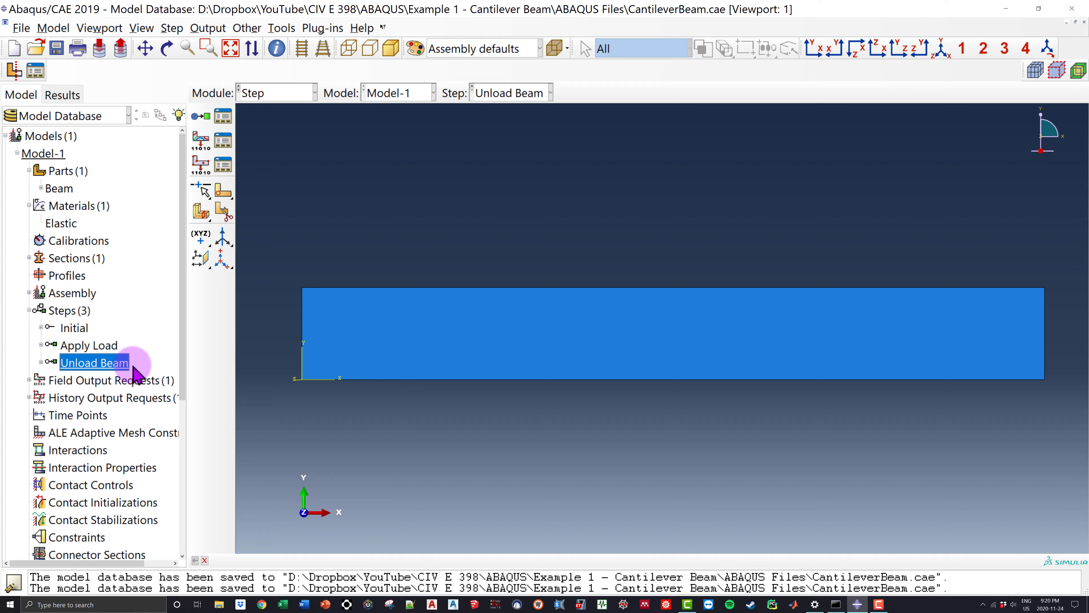
pyautogui.press('Delete')
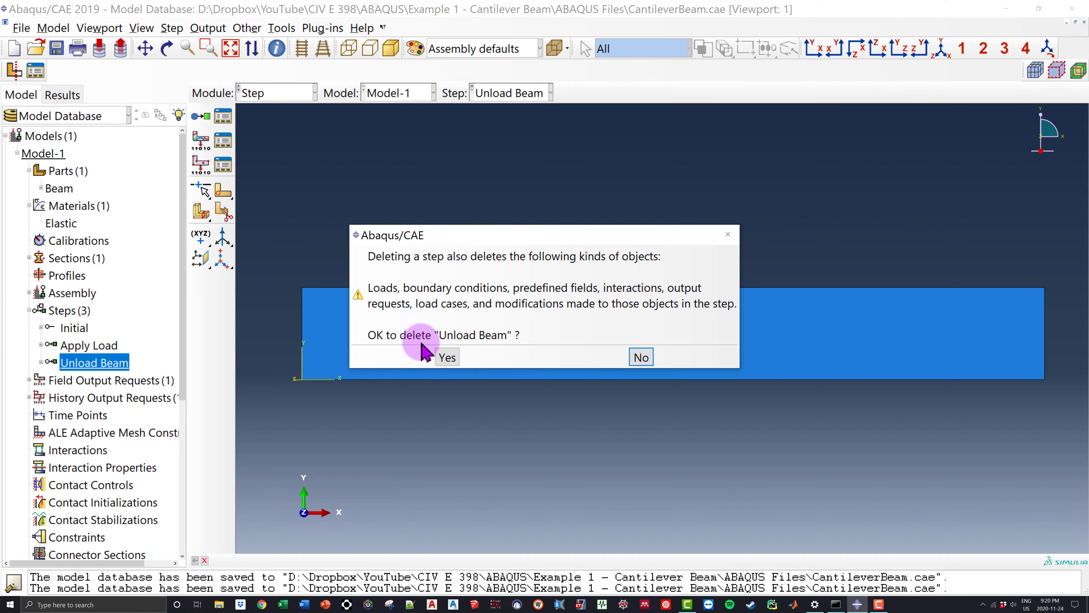
pyautogui.click(447, 354)
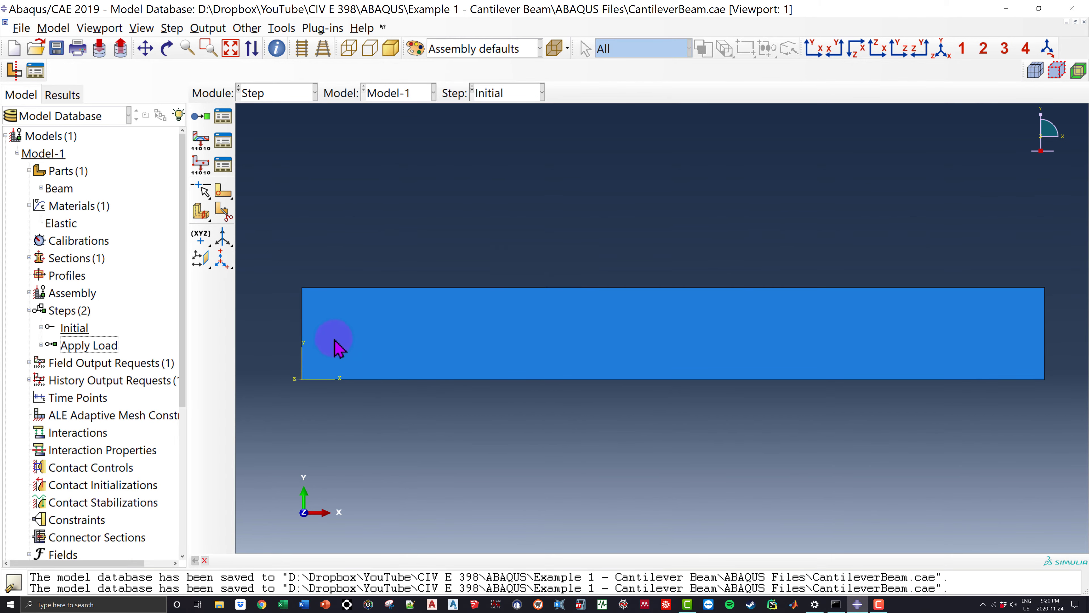
# Collapse the analysis steps in the model tree and switch to the Load module.
pyautogui.click(29, 310)
pyautogui.click(272, 92)
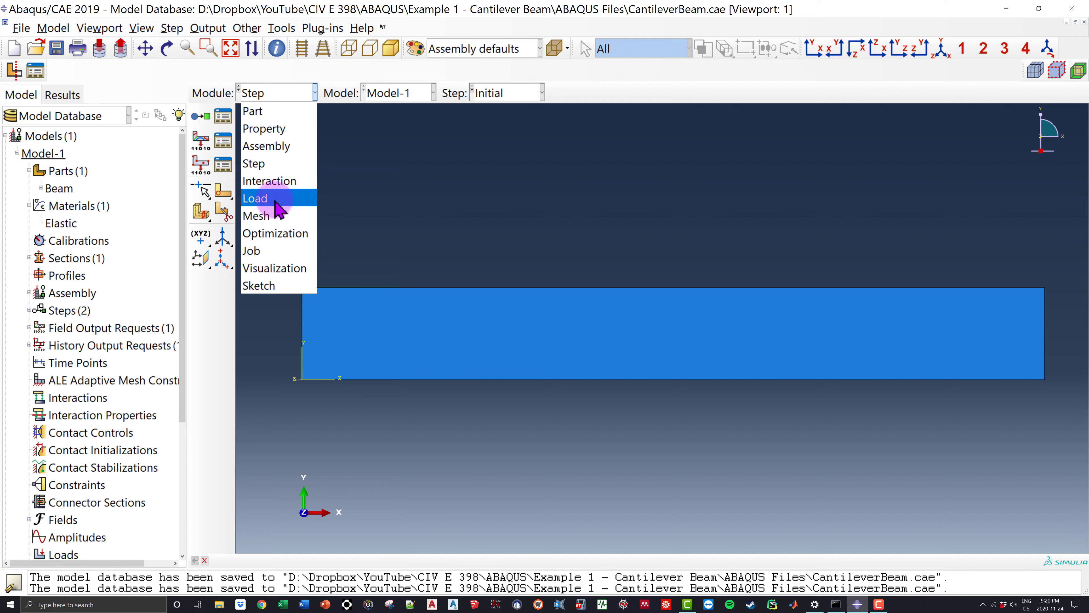
pyautogui.click(258, 198)
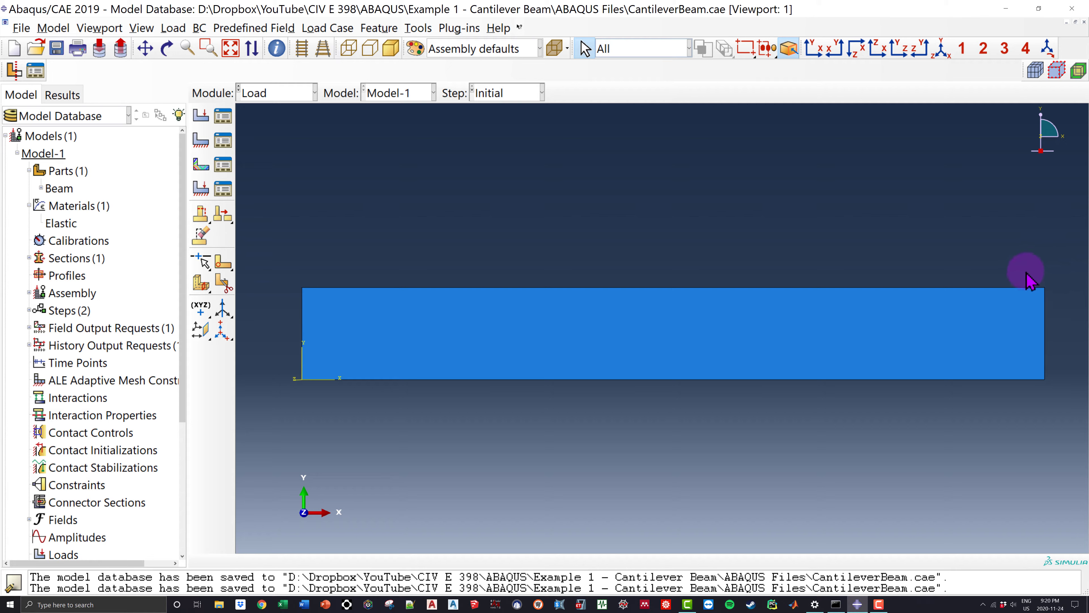
# Start a new load named Concentarted Load and assign it to the Apply Load step.
pyautogui.scroll(-3, 86, 280)
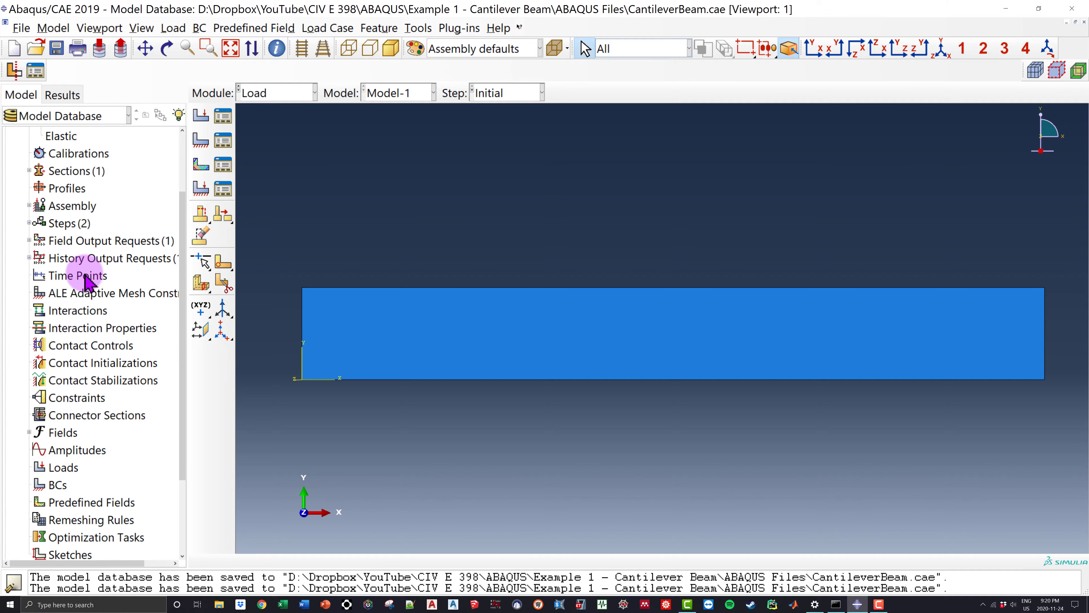
pyautogui.scroll(-2, 85, 281)
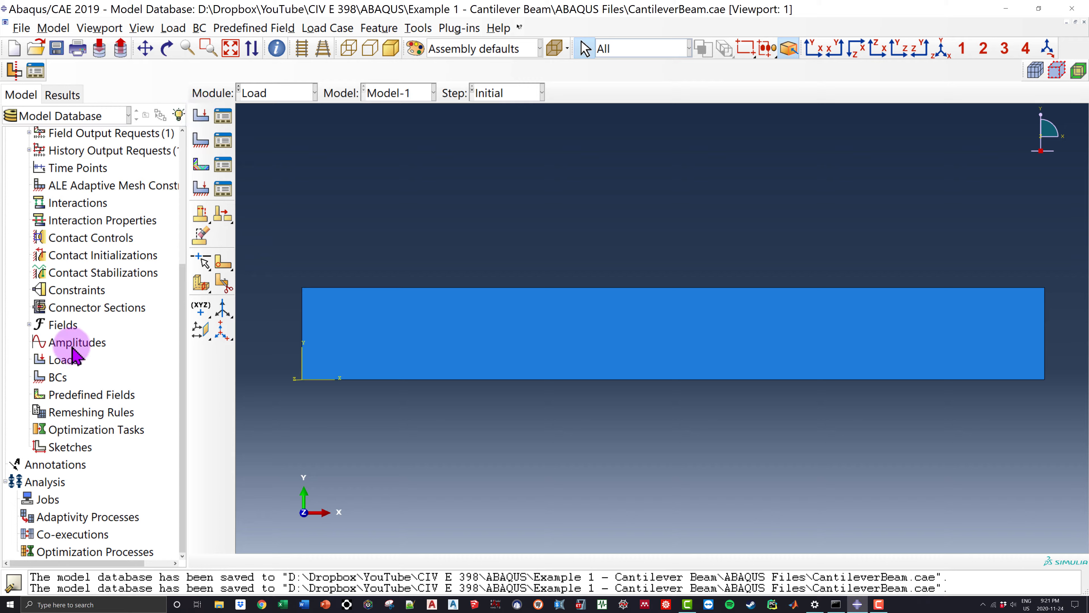
pyautogui.doubleClick(62, 361)
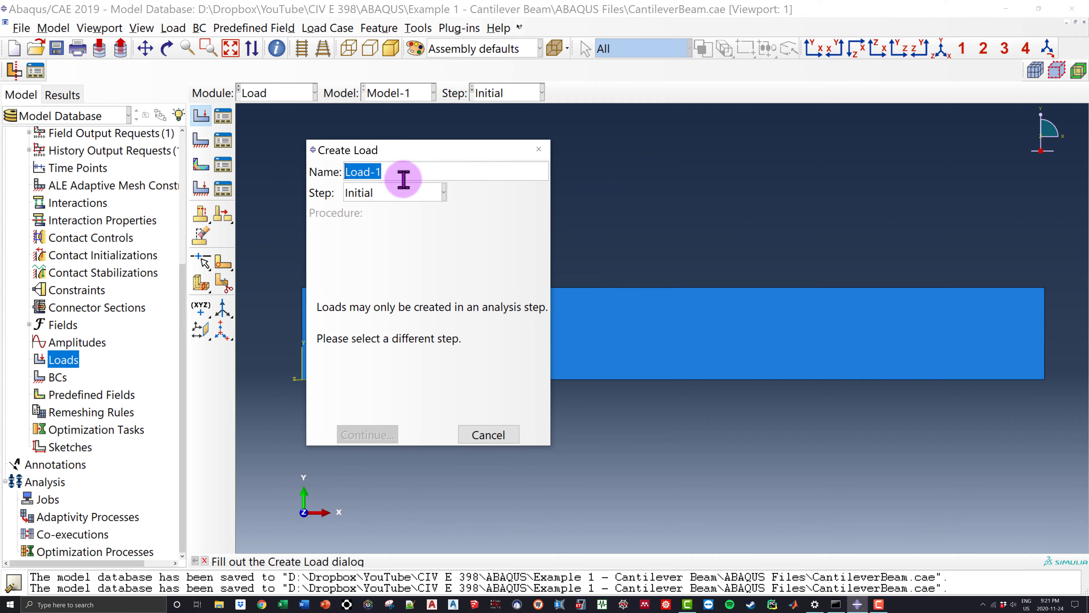
pyautogui.write('Concentarted')
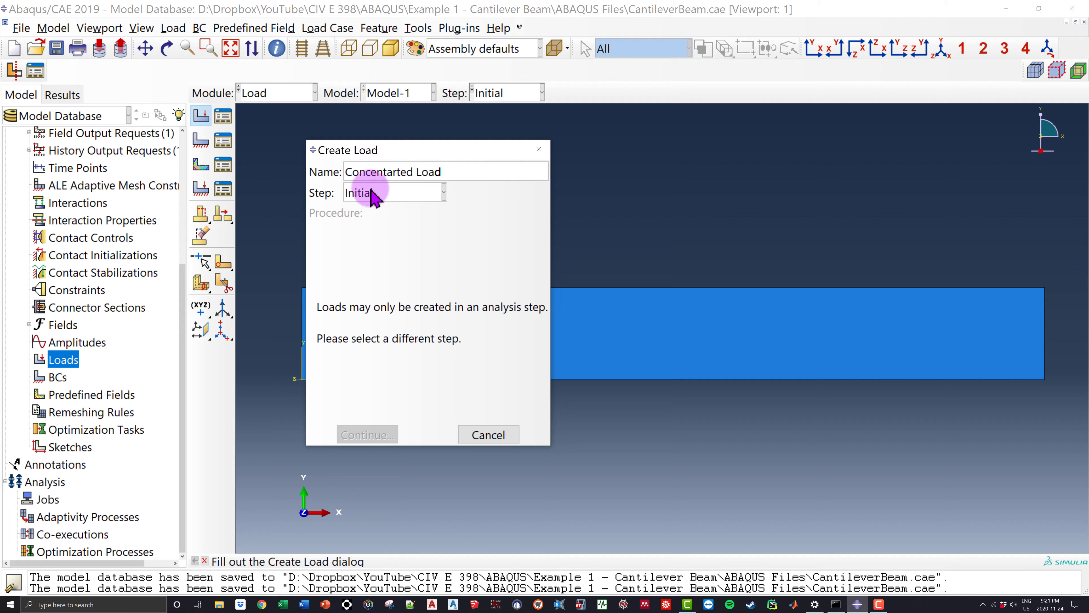
pyautogui.click(380, 198)
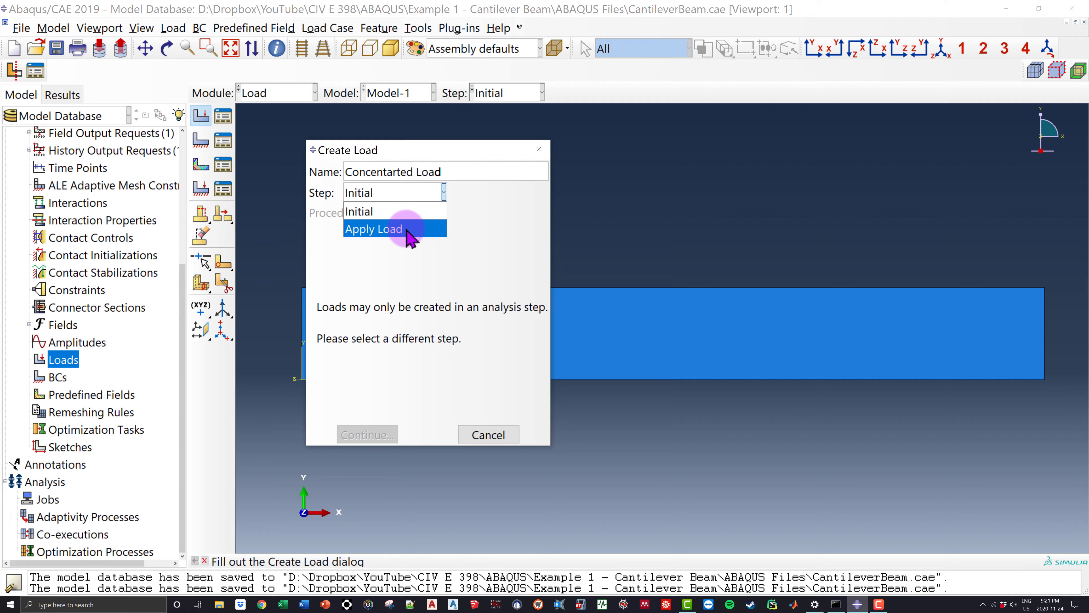
pyautogui.click(407, 237)
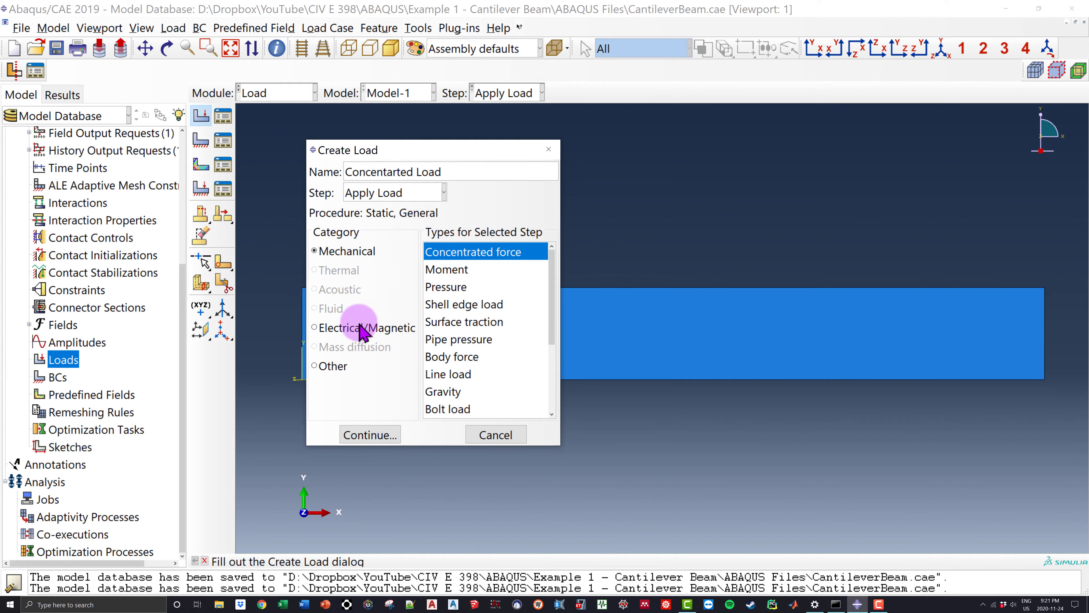
# Try assigning the load to the Initial step and return it to the Apply Load step.
pyautogui.click(411, 195)
pyautogui.click(412, 208)
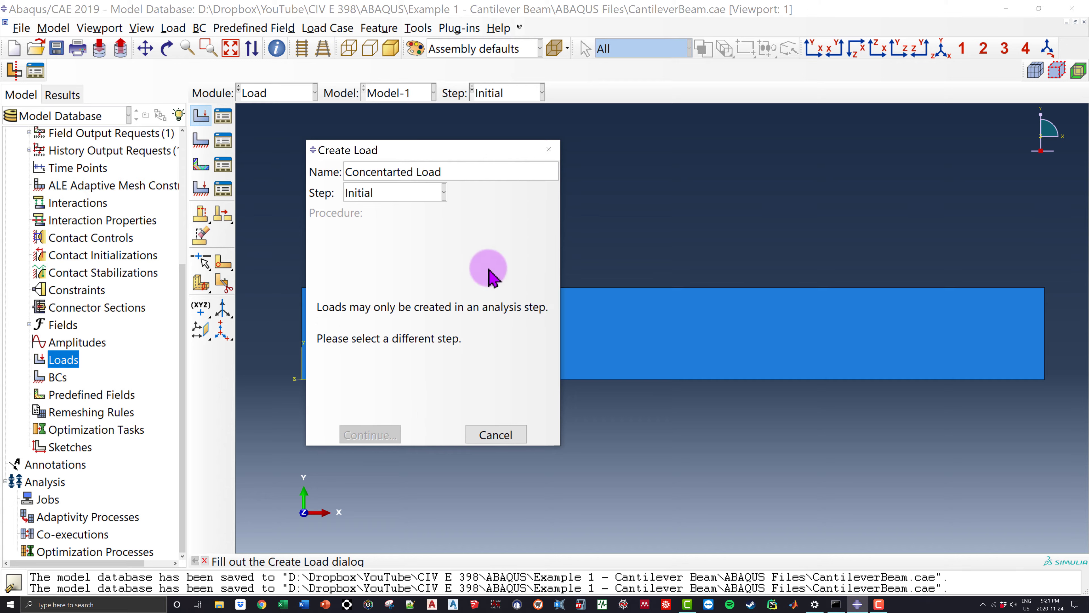
pyautogui.click(390, 193)
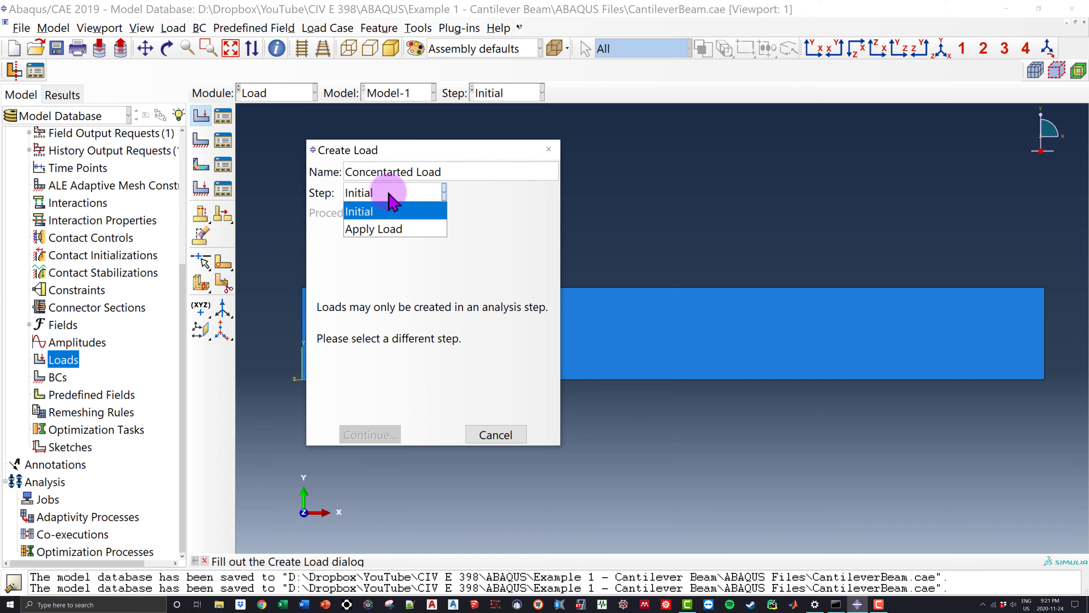
pyautogui.click(393, 231)
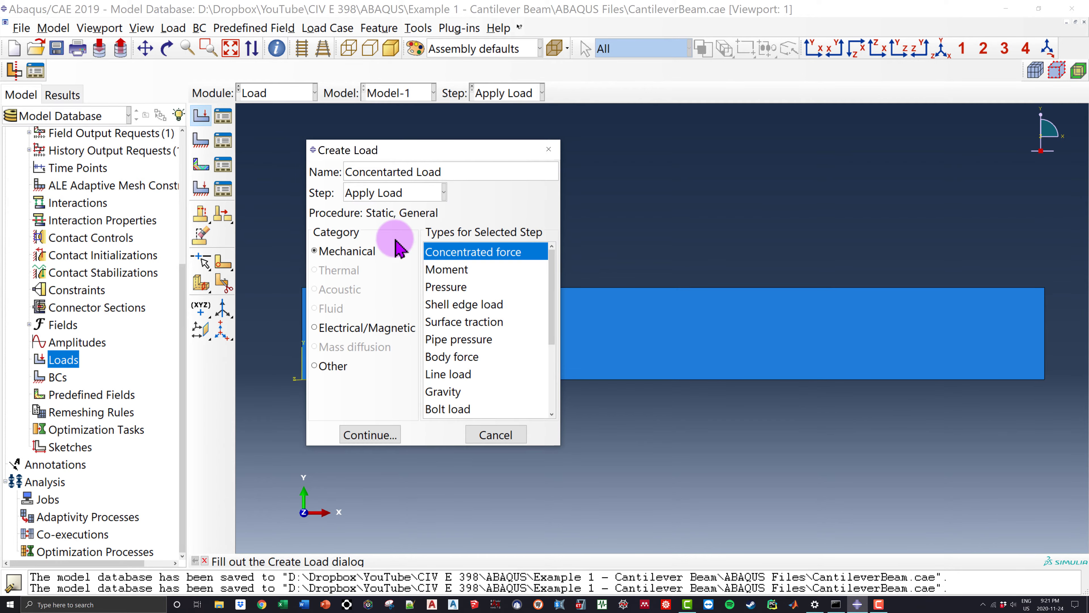
# Use the mechanical Concentrated force type and apply the load to the upper corner of the beam's free end, opposite the origin.
pyautogui.moveTo(552, 262)
pyautogui.mouseDown()
pyautogui.moveTo(551, 346)
pyautogui.moveTo(554, 252)
pyautogui.mouseUp()
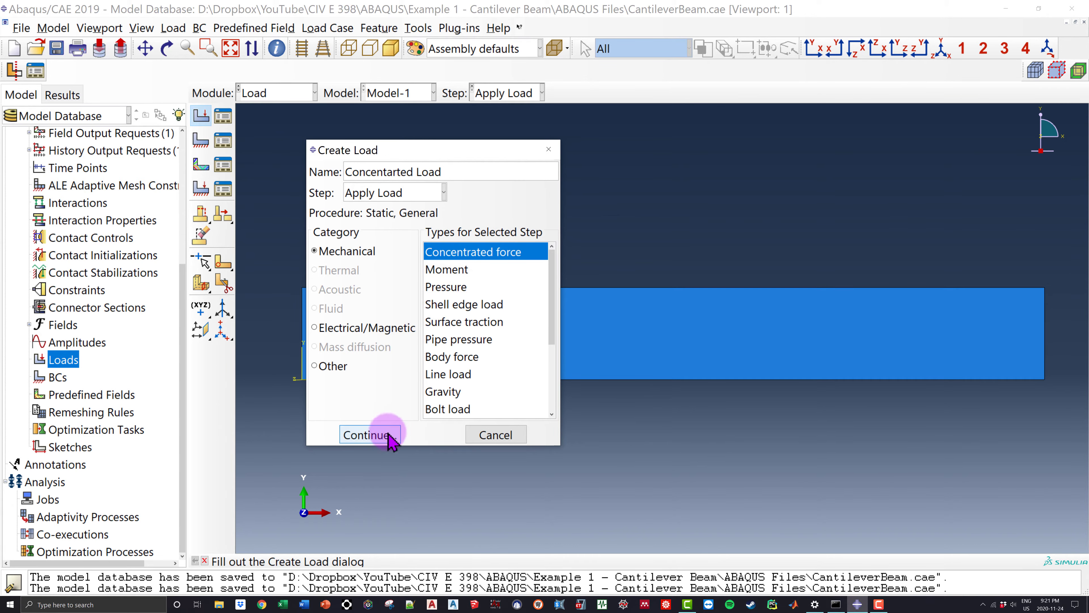
pyautogui.click(368, 435)
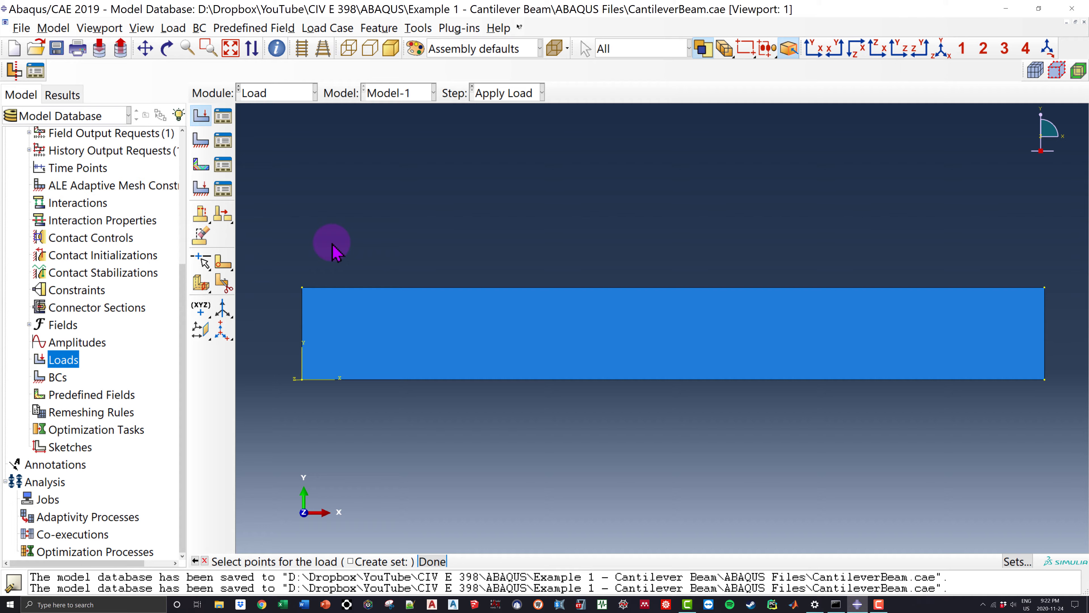
pyautogui.scroll(4, 302, 293)
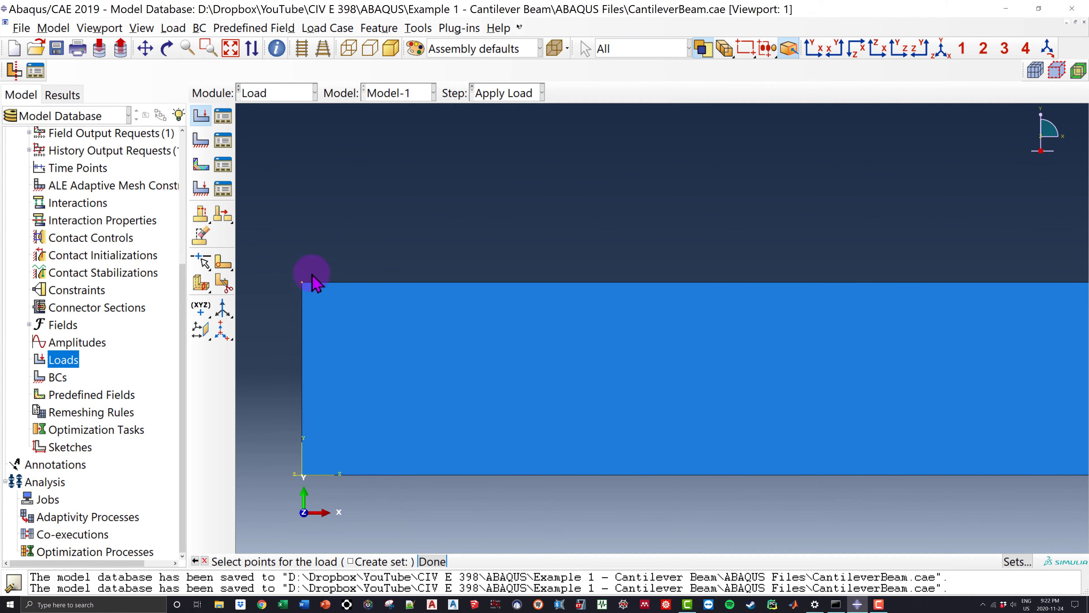
pyautogui.scroll(-1, 358, 391)
pyautogui.scroll(-2, 776, 367)
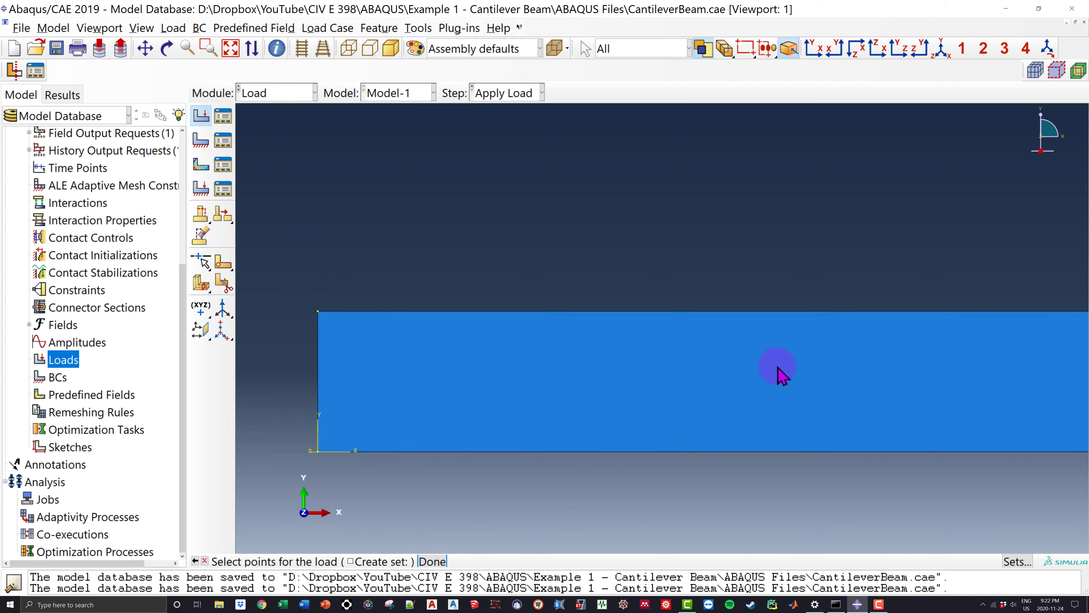
pyautogui.keyDown('ctrl'); pyautogui.keyDown('alt'); pyautogui.moveTo(807, 358); pyautogui.dragTo(465, 334, button='middle'); pyautogui.keyUp('alt'); pyautogui.keyUp('ctrl')
pyautogui.keyDown('ctrl'); pyautogui.keyDown('alt'); pyautogui.moveTo(840, 345); pyautogui.dragTo(687, 338, button='middle'); pyautogui.keyUp('alt'); pyautogui.keyUp('ctrl')
pyautogui.scroll(1, 821, 340)
pyautogui.scroll(-2, 810, 342)
pyautogui.scroll(-1, 692, 338)
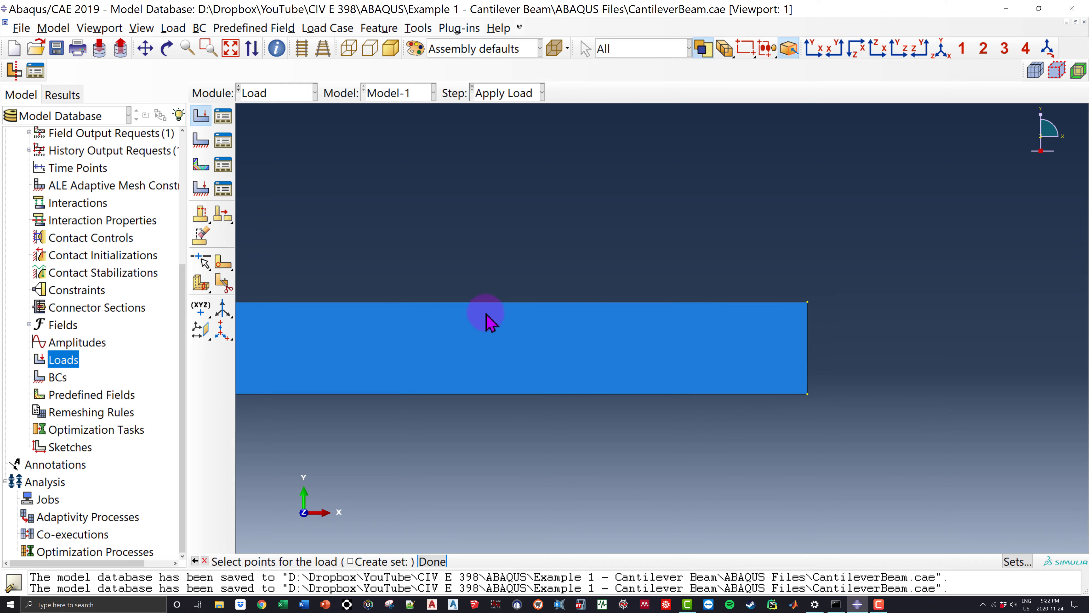
pyautogui.keyDown('ctrl'); pyautogui.keyDown('alt'); pyautogui.moveTo(494, 315); pyautogui.dragTo(715, 325, button='middle'); pyautogui.keyUp('alt'); pyautogui.keyUp('ctrl')
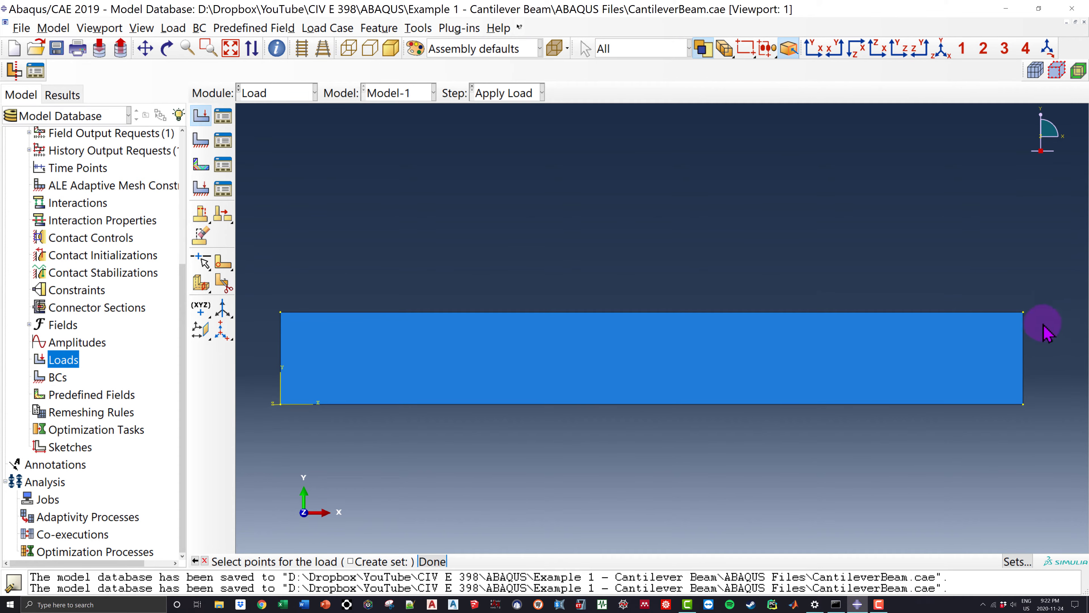
pyautogui.click(1023, 312)
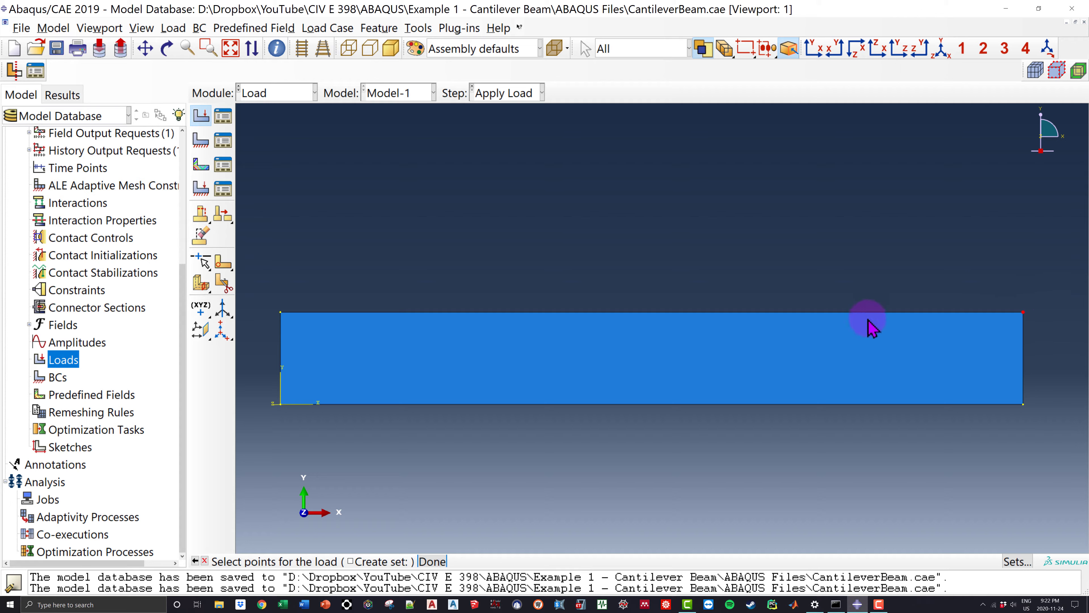
pyautogui.click(434, 563)
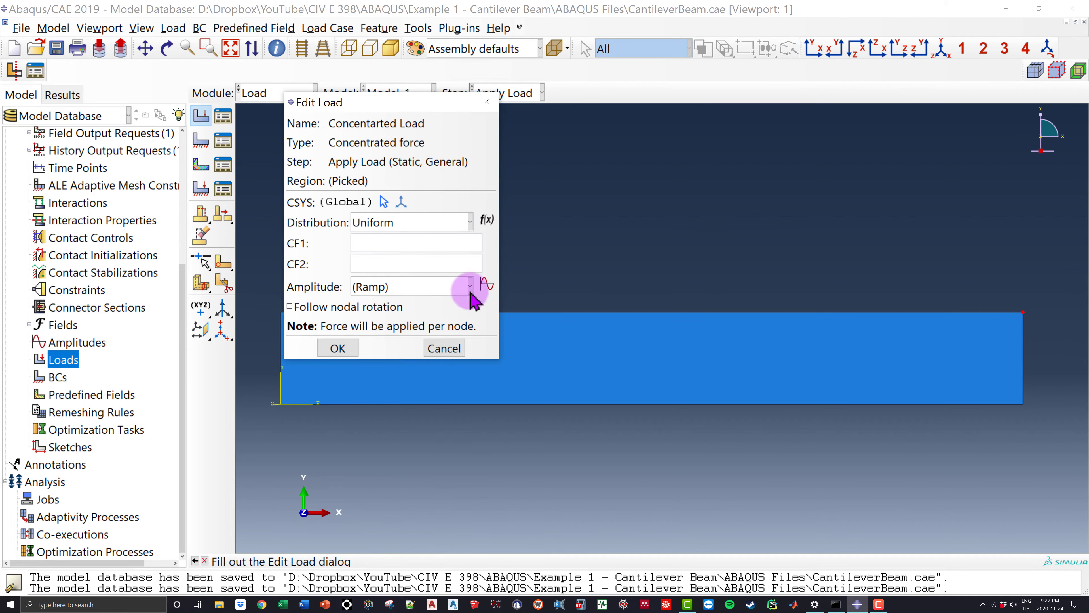
# Set the concentrated force's CF1 component to 90000, save the load and inspect its arrow on the beam.
pyautogui.moveTo(355, 106); pyautogui.dragTo(513, 221)
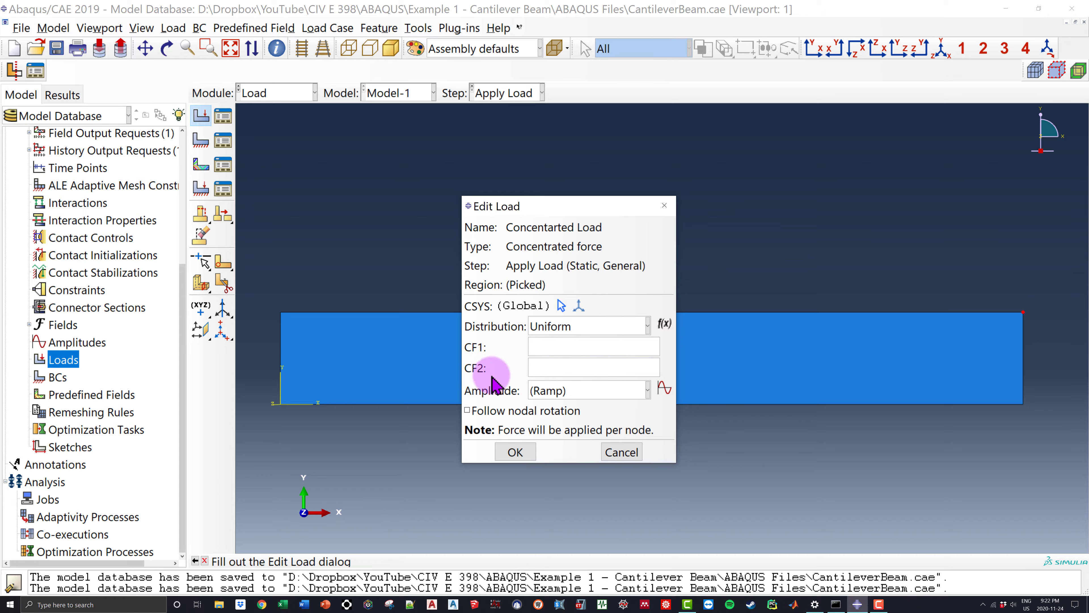
pyautogui.click(553, 348)
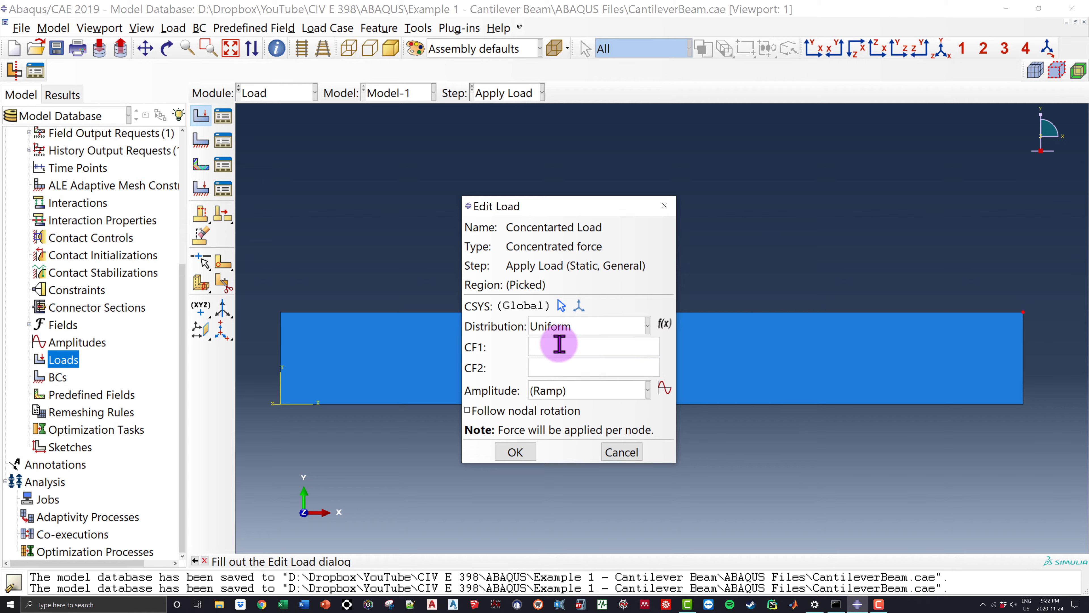
pyautogui.write('1')
pyautogui.click(515, 452)
pyautogui.scroll(4, 1056, 310)
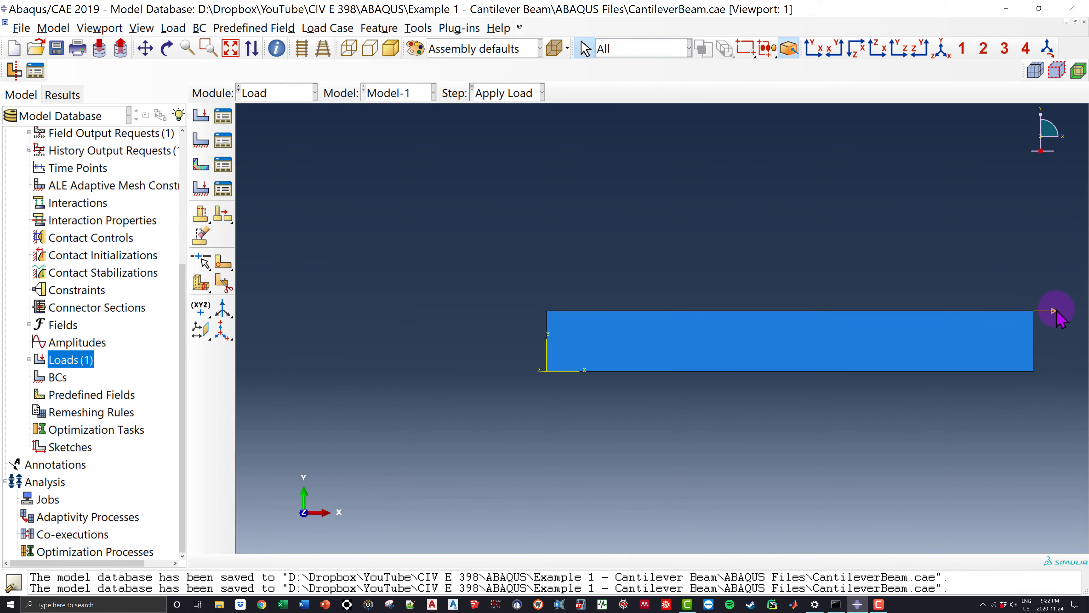
pyautogui.scroll(-5, 1056, 311)
pyautogui.scroll(2, 808, 341)
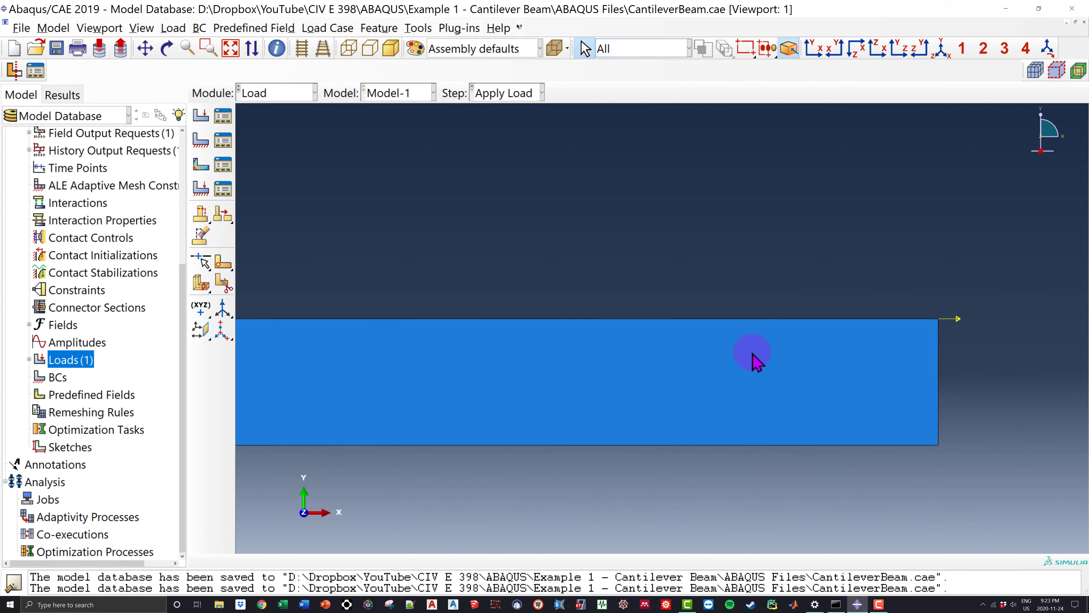
pyautogui.scroll(2, 633, 367)
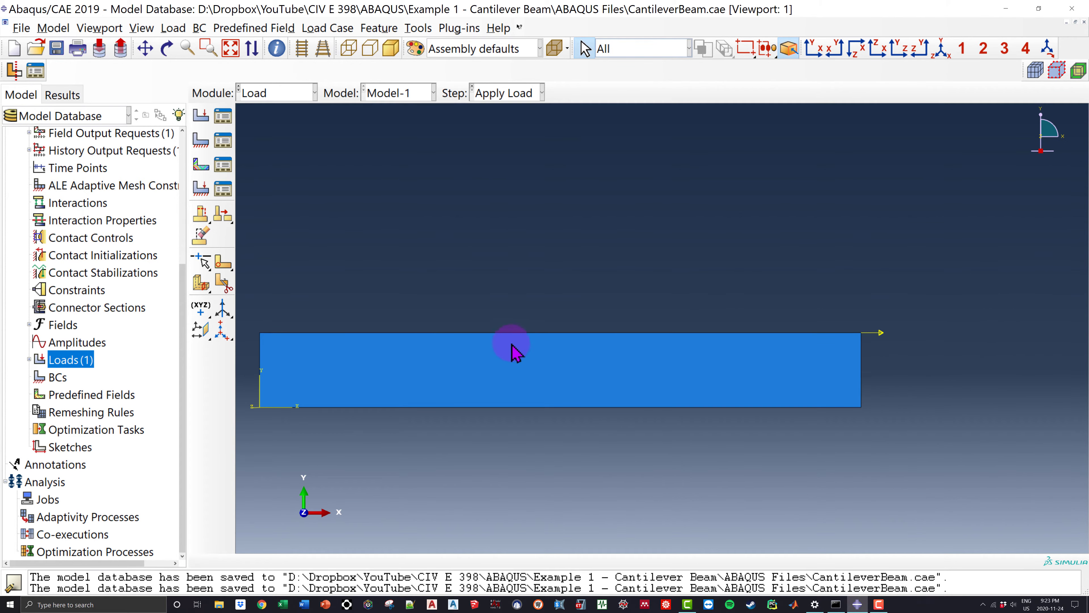
# Edit the Concentarted Load so that CF1 is 0 and CF2 is 200000, and save it.
pyautogui.click(29, 360)
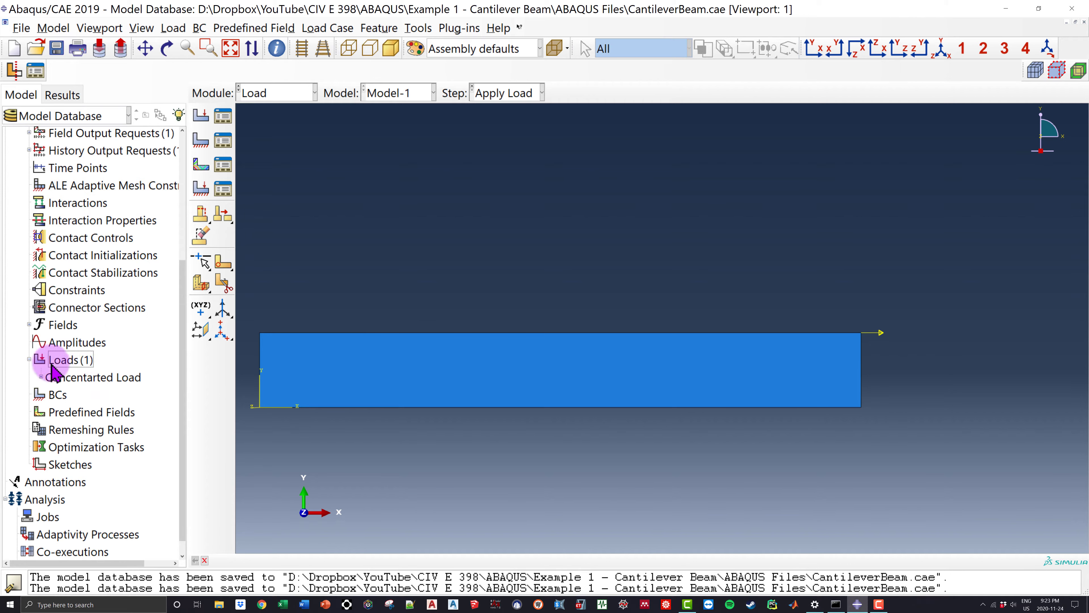
pyautogui.doubleClick(112, 379)
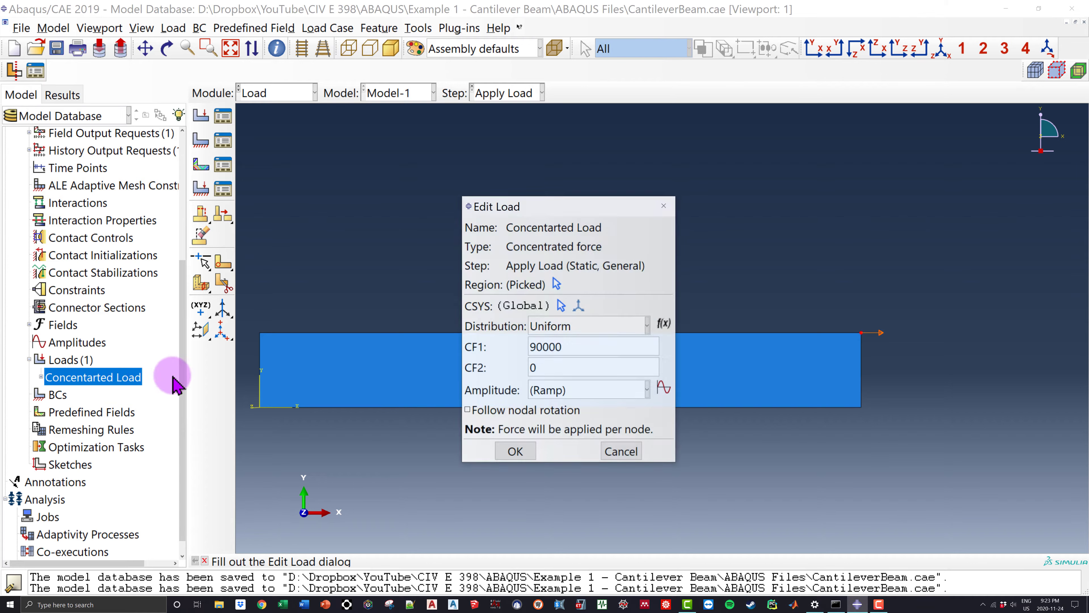
pyautogui.moveTo(548, 217); pyautogui.dragTo(527, 171)
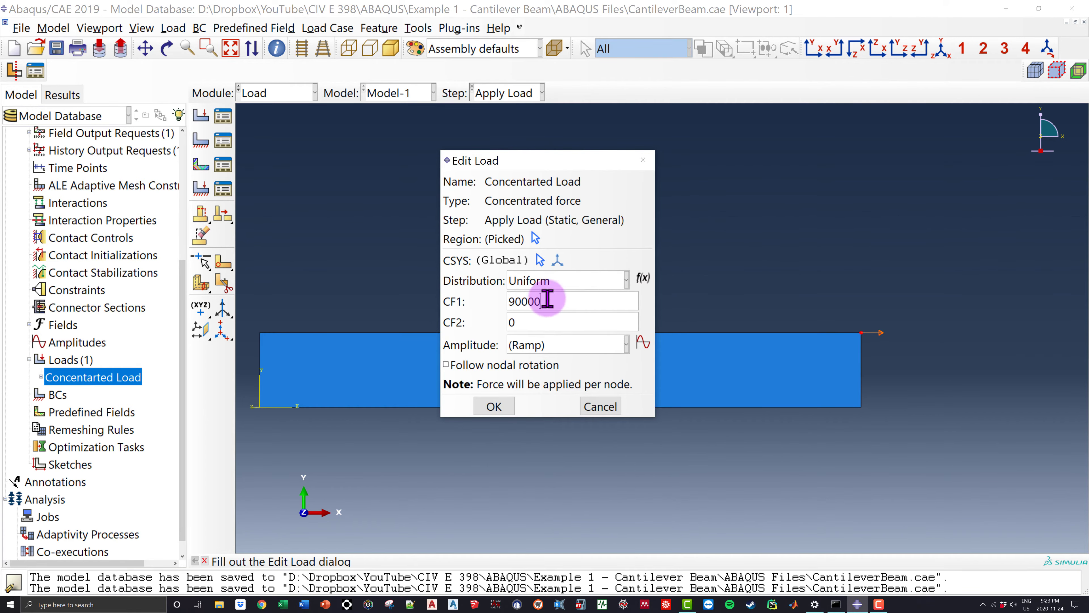
pyautogui.moveTo(544, 301); pyautogui.dragTo(510, 301)
pyautogui.write('0')
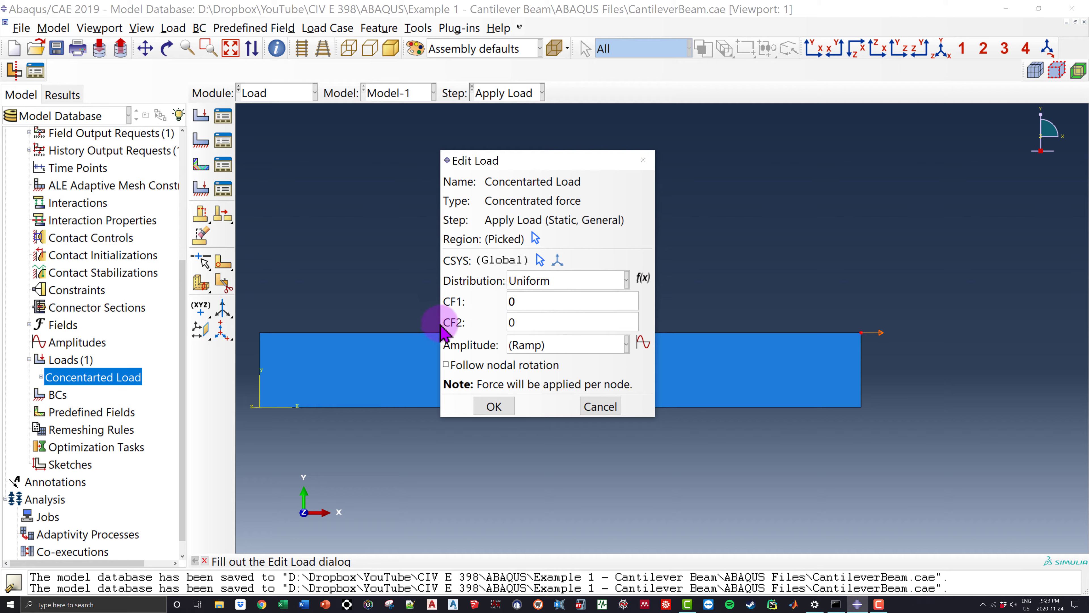
pyautogui.moveTo(518, 320); pyautogui.dragTo(509, 321)
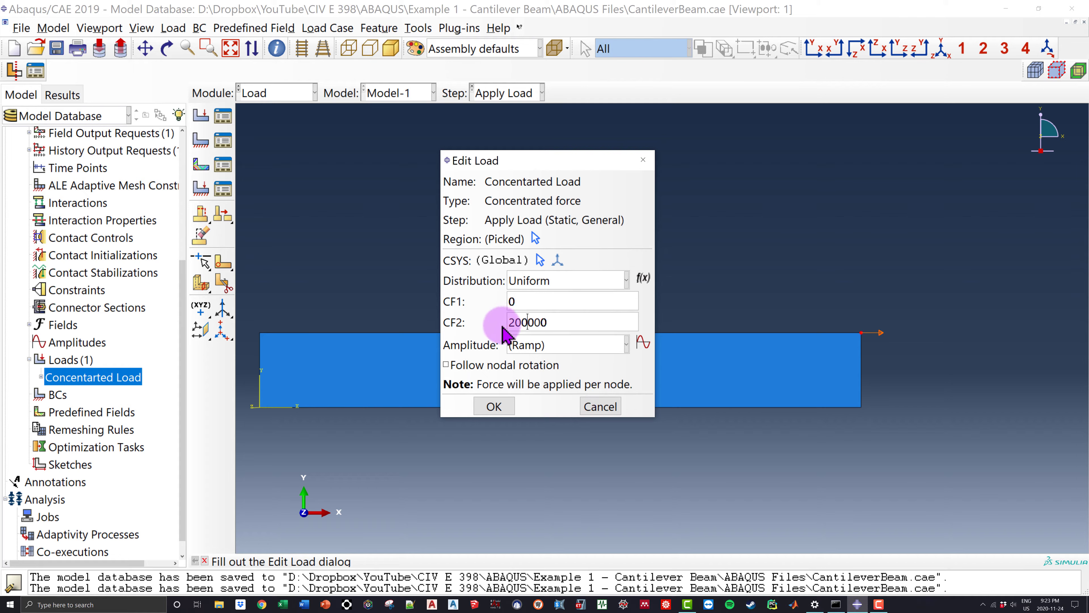
pyautogui.click(494, 406)
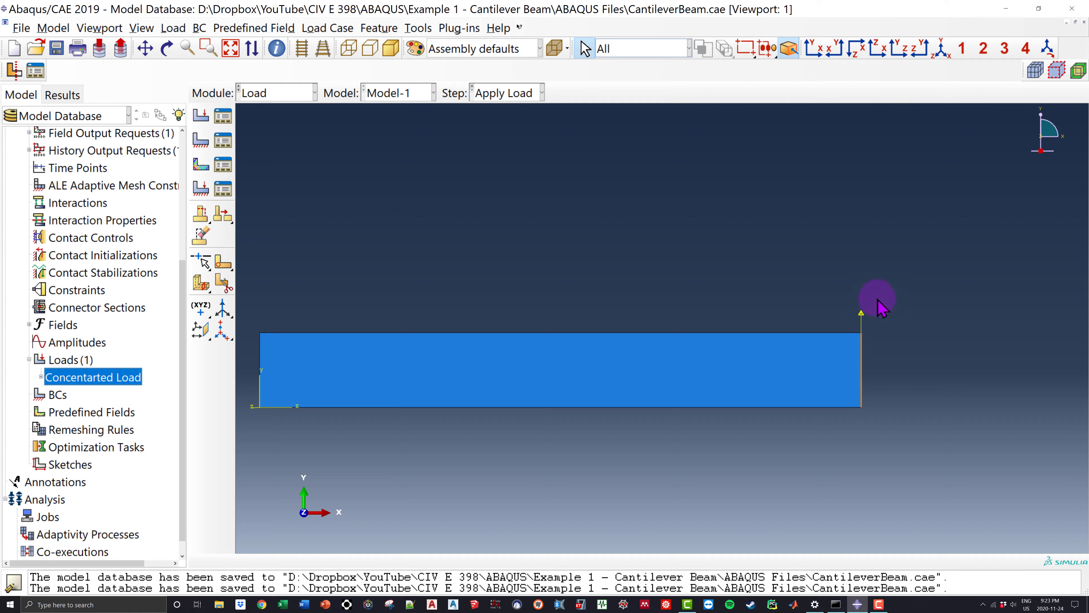
# Reverse the vertical force on the beam's free end by setting CF2 to -200000 and save the load.
pyautogui.doubleClick(108, 378)
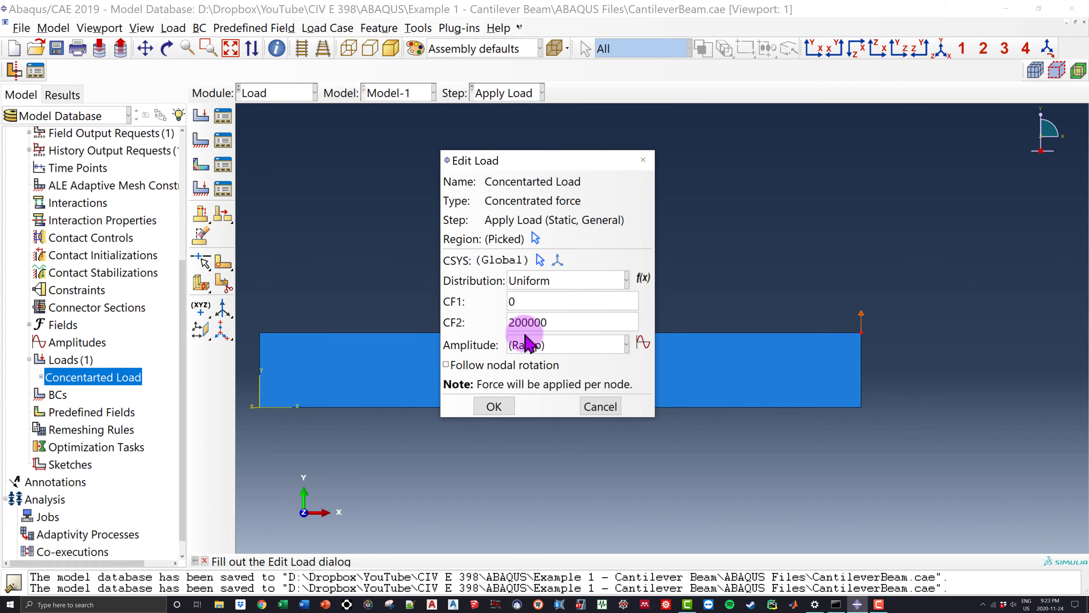
pyautogui.click(509, 322)
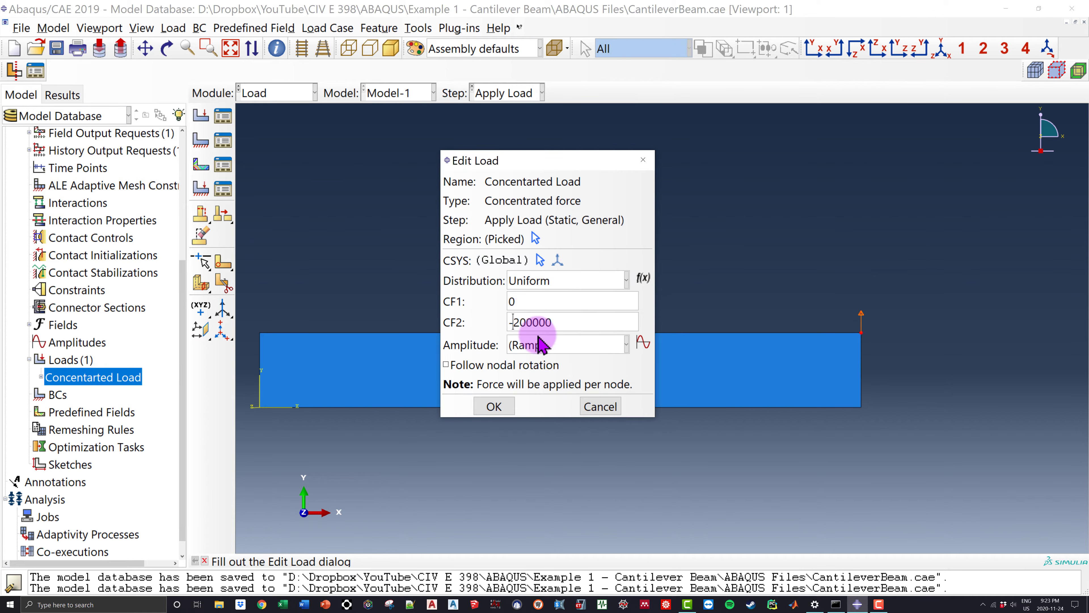
pyautogui.write('-')
pyautogui.click(494, 406)
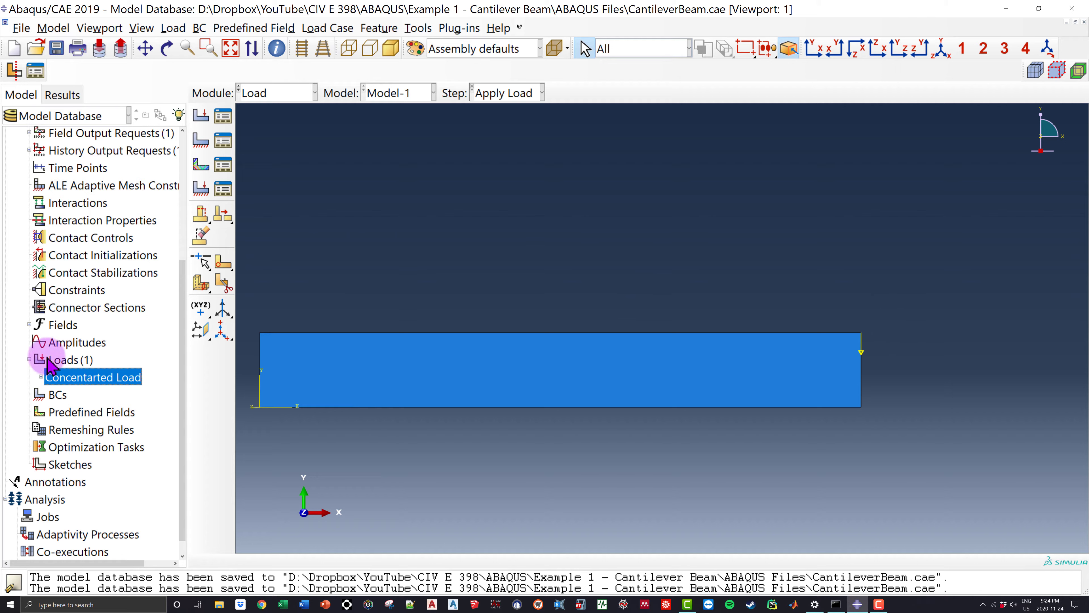
# Start a new boundary condition named Fixed End and assign it to the Initial step.
pyautogui.click(268, 93)
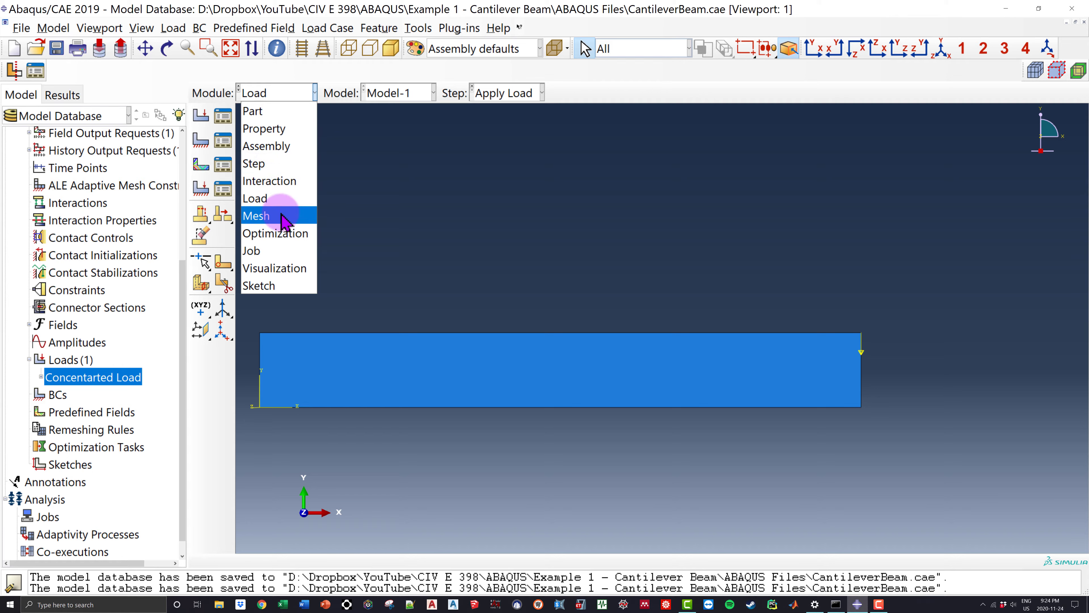
pyautogui.click(276, 203)
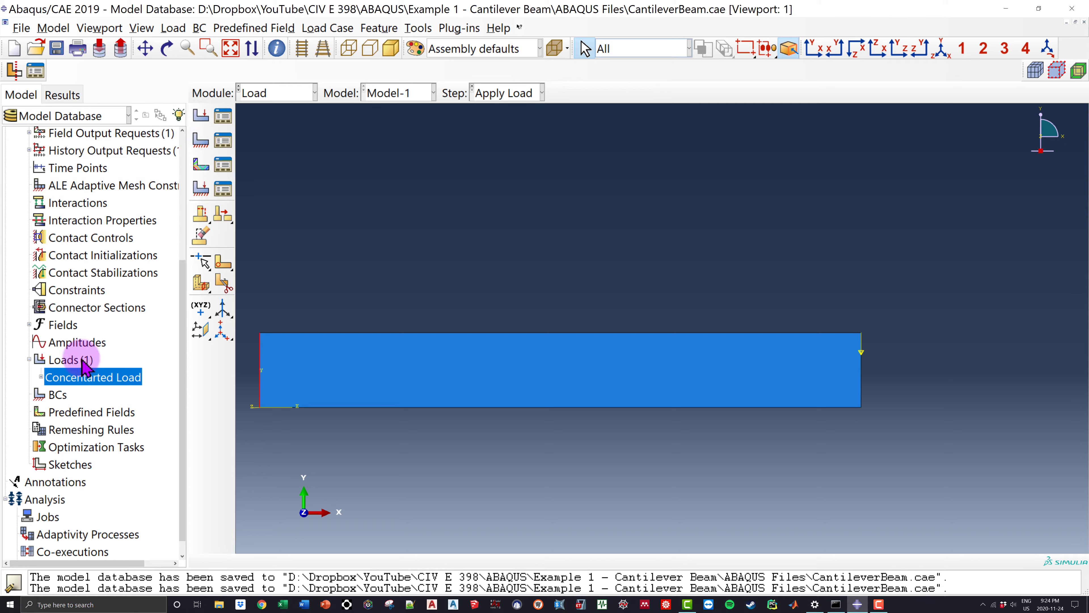
pyautogui.doubleClick(56, 397)
pyautogui.moveTo(381, 106); pyautogui.dragTo(596, 202)
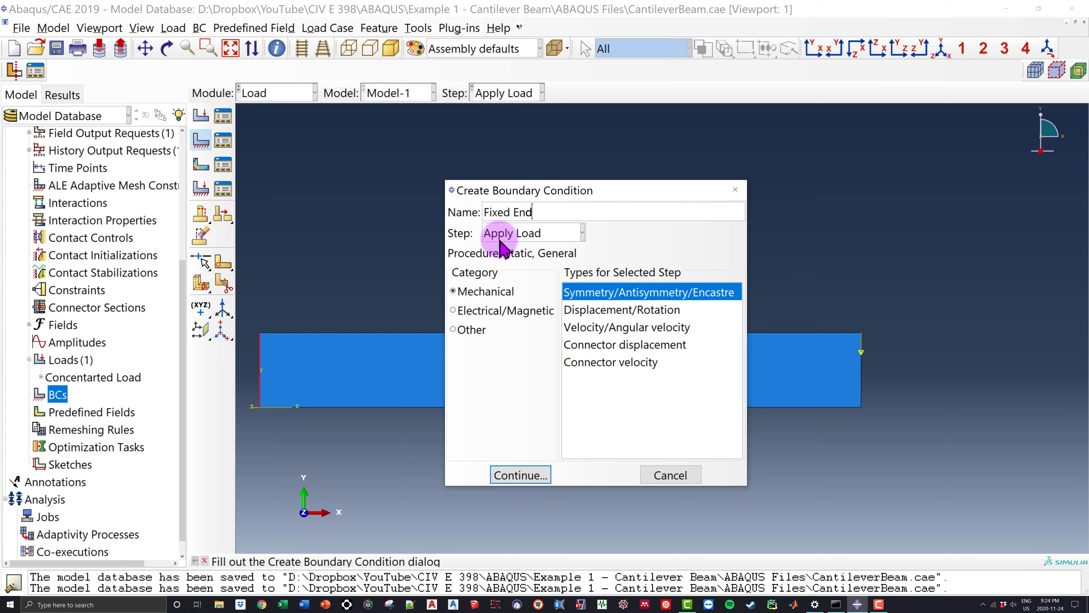
pyautogui.click(558, 234)
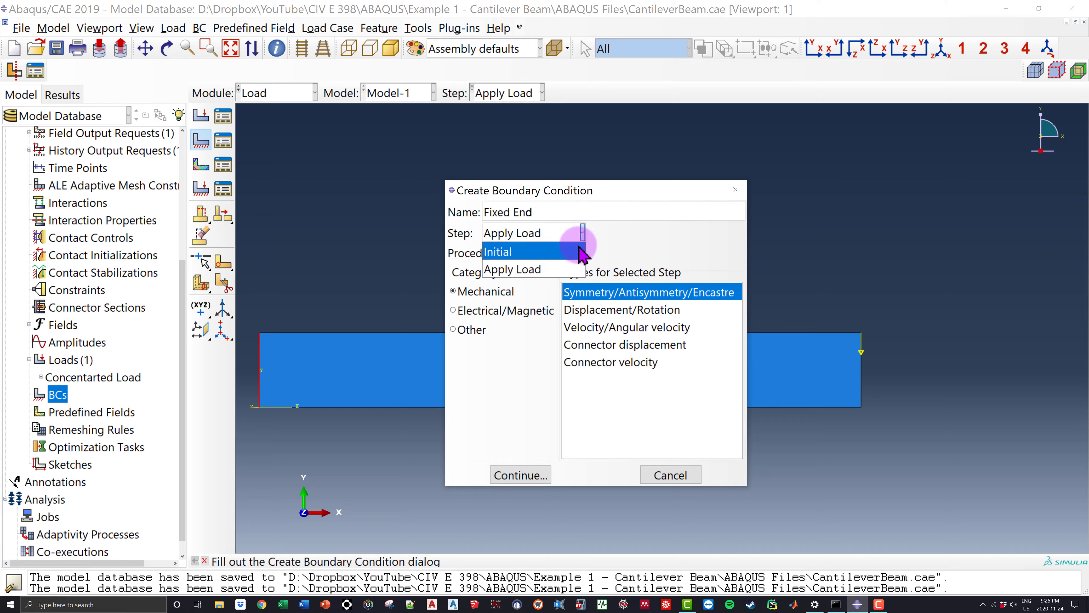
pyautogui.click(559, 256)
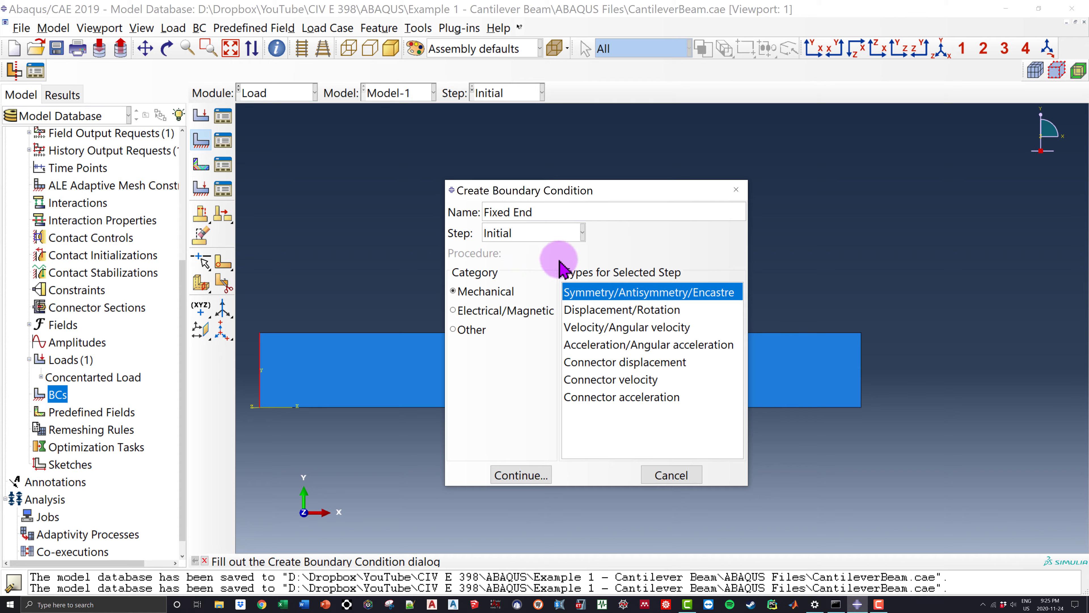
# Use the mechanical Displacement/Rotation type and apply the boundary condition to the vertical edge of the beam at the origin.
pyautogui.click(603, 310)
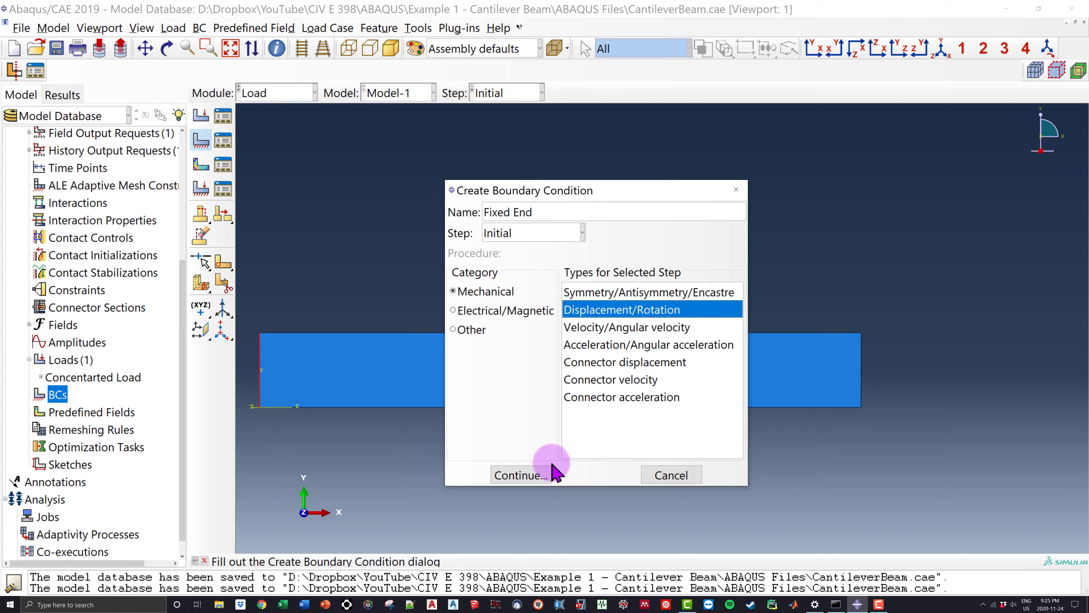
pyautogui.click(585, 293)
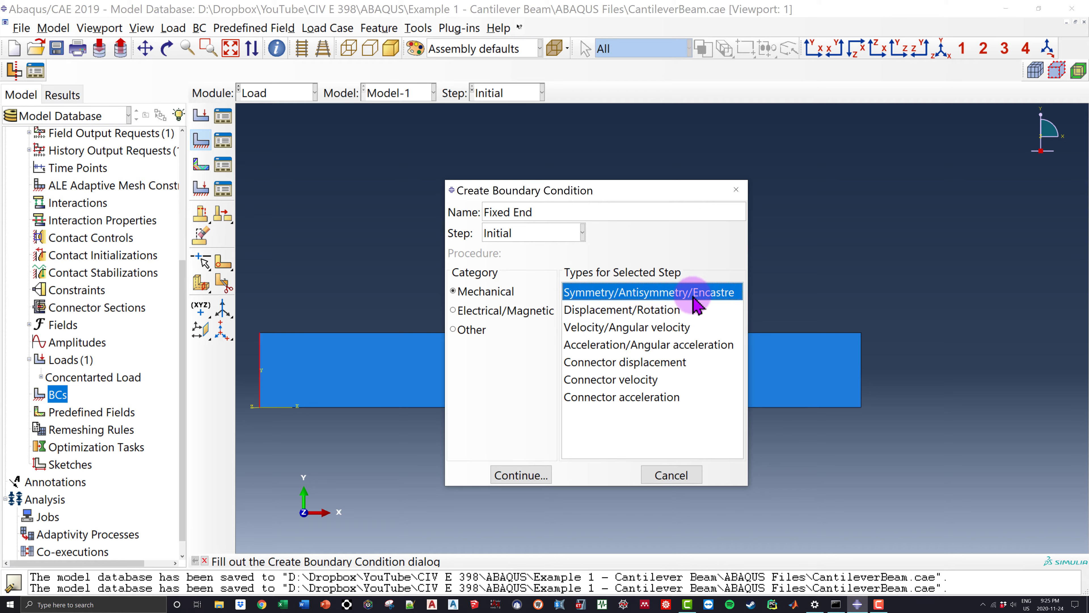
pyautogui.click(588, 317)
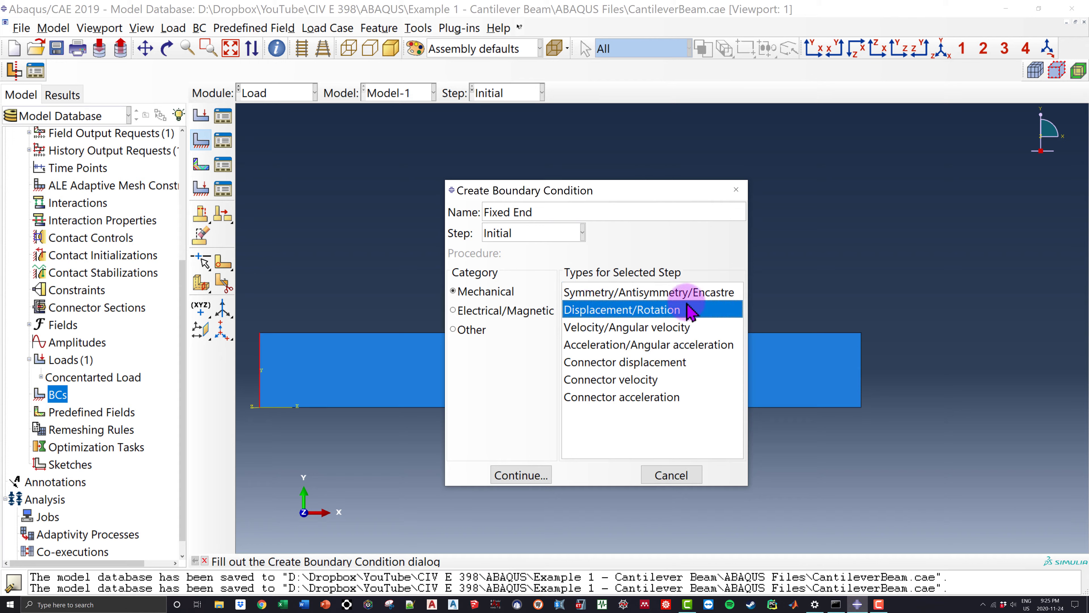
pyautogui.click(536, 476)
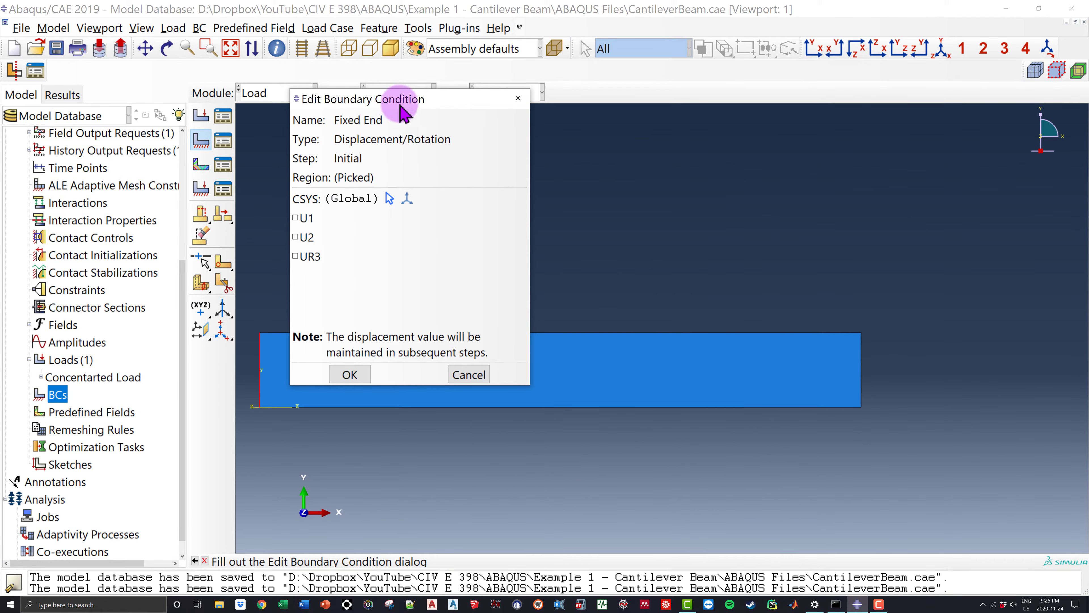
# Restrain U1 and U2 for the Fixed End boundary condition, leave UR3 unselected, and save it.
pyautogui.moveTo(401, 108); pyautogui.dragTo(565, 195)
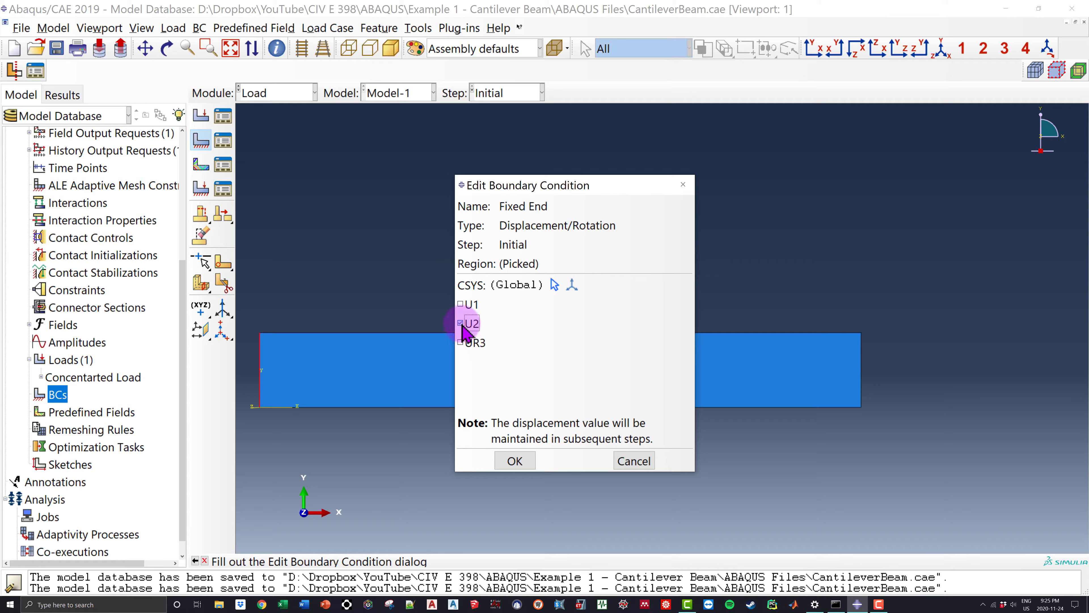
pyautogui.click(462, 304)
pyautogui.click(462, 323)
pyautogui.click(462, 342)
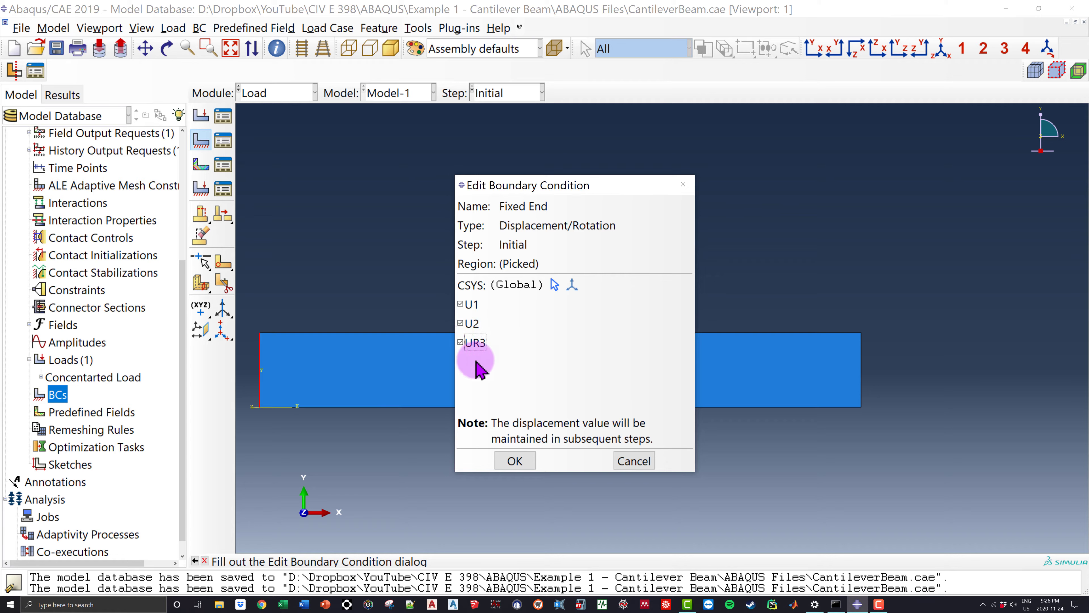
pyautogui.click(460, 343)
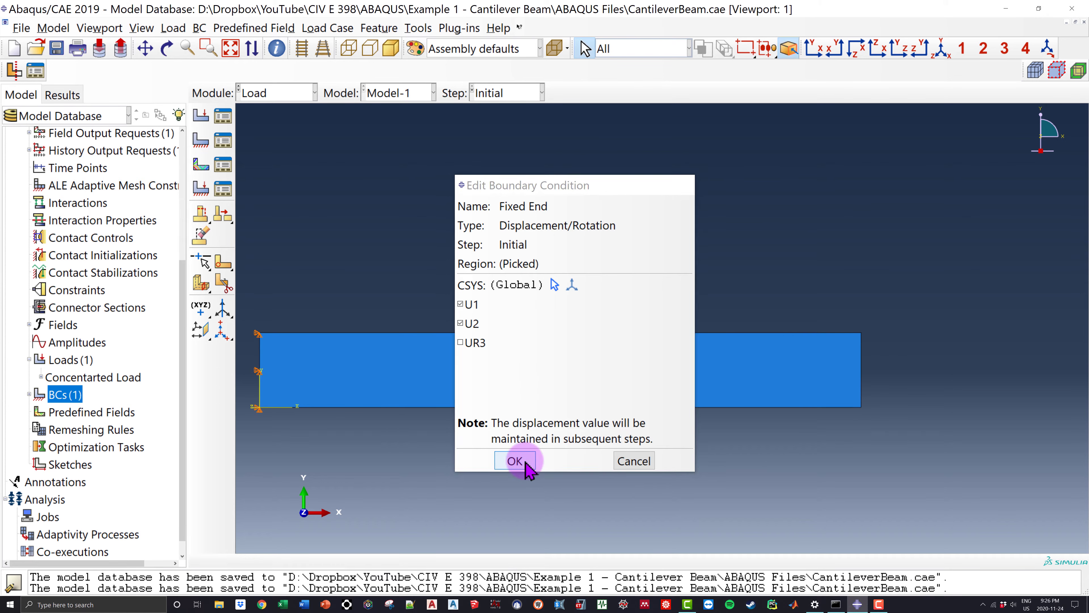
pyautogui.click(525, 463)
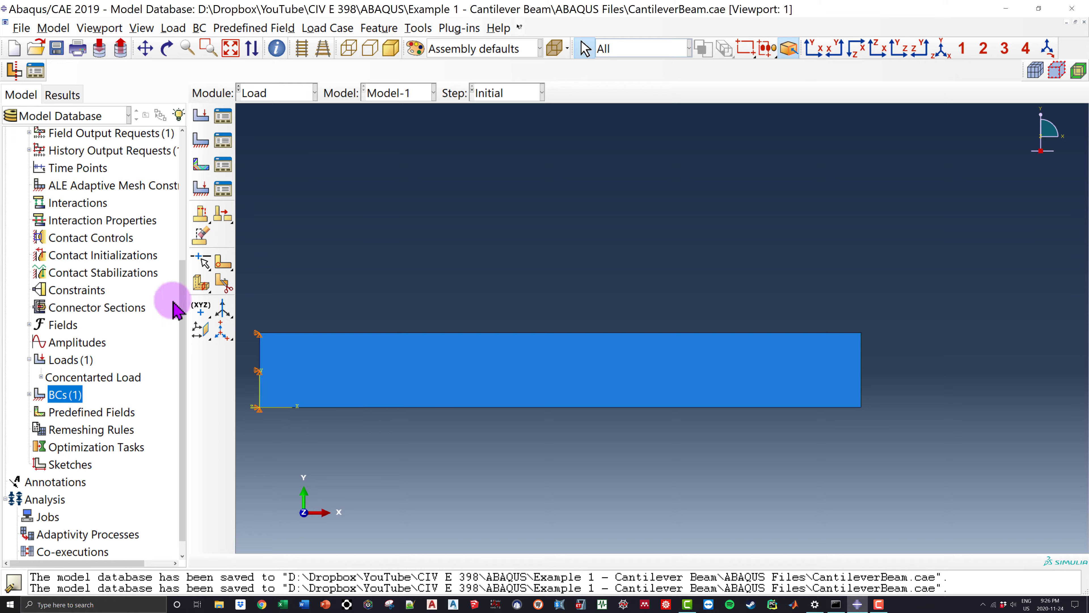
pyautogui.click(28, 360)
pyautogui.scroll(-1, 603, 358)
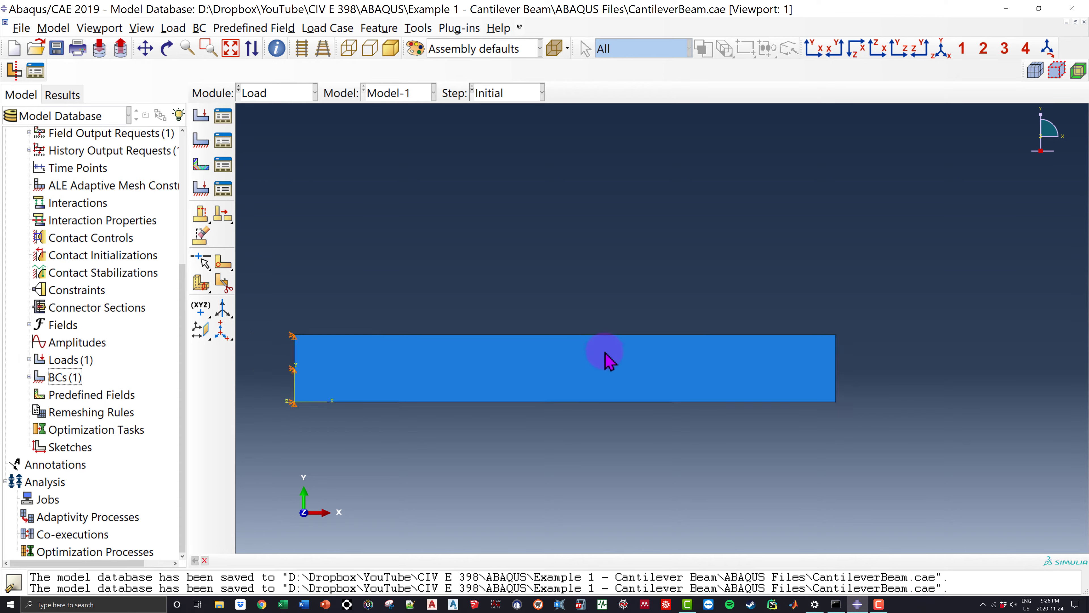
pyautogui.scroll(2, 608, 362)
pyautogui.moveTo(608, 362); pyautogui.dragTo(660, 335, button='middle')
pyautogui.scroll(1, 752, 335)
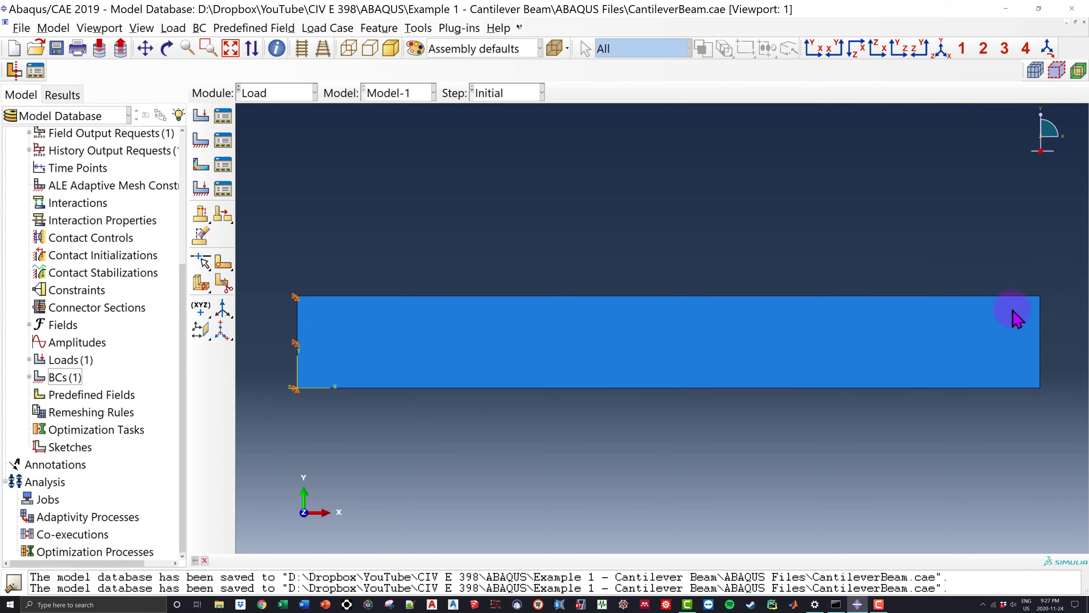
pyautogui.click(65, 360)
pyautogui.doubleClick(66, 363)
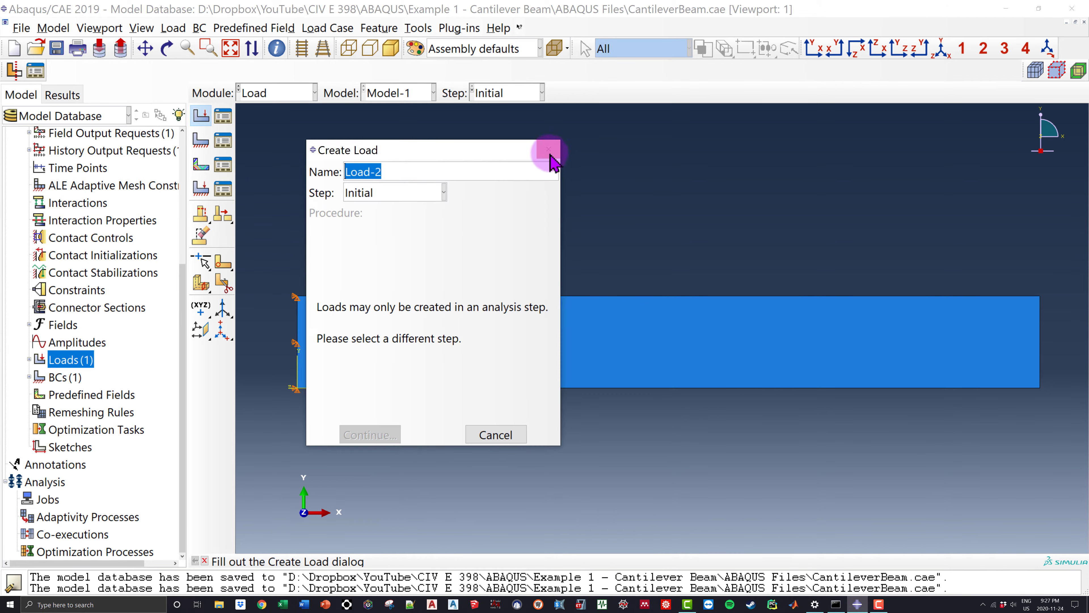
pyautogui.click(553, 148)
# Open the existing Concentarted Load definition and close it without changes to check the load arrow at the beam's free end.
pyautogui.click(28, 359)
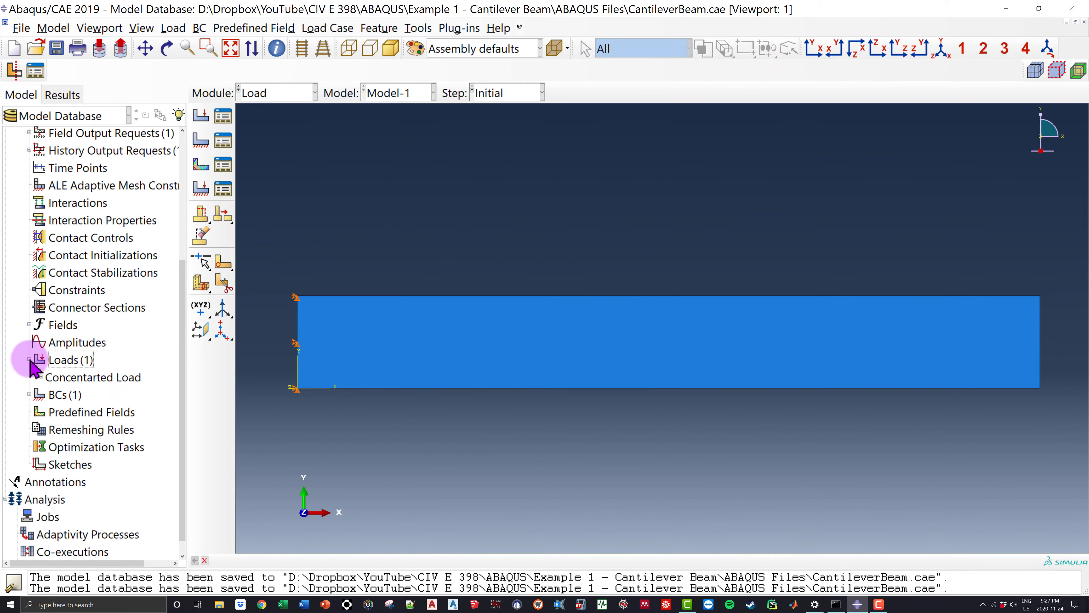
pyautogui.click(72, 379)
pyautogui.doubleClick(71, 380)
pyautogui.click(644, 154)
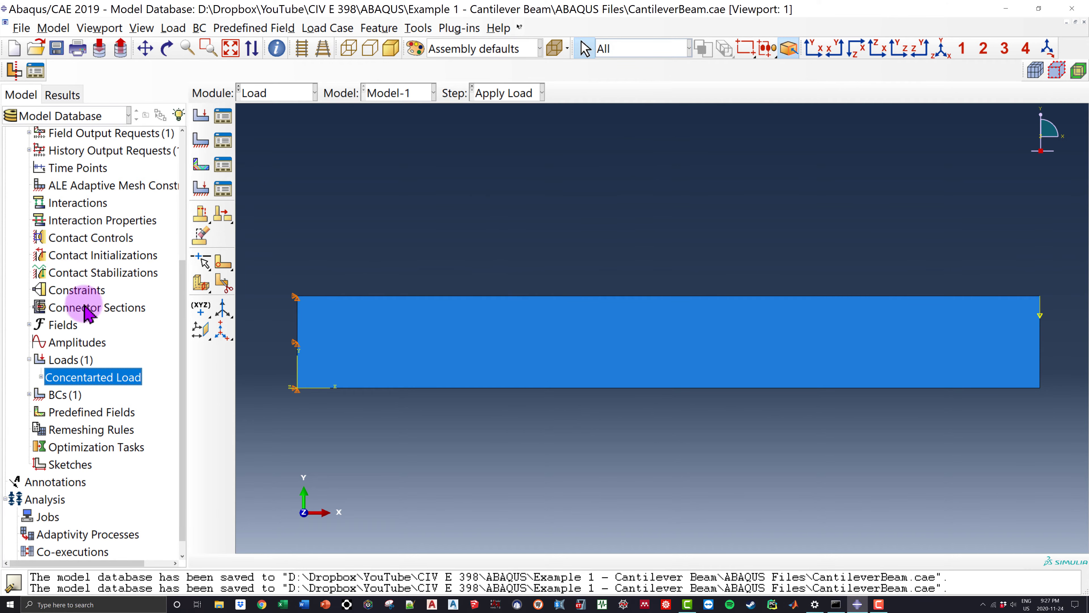
pyautogui.click(28, 359)
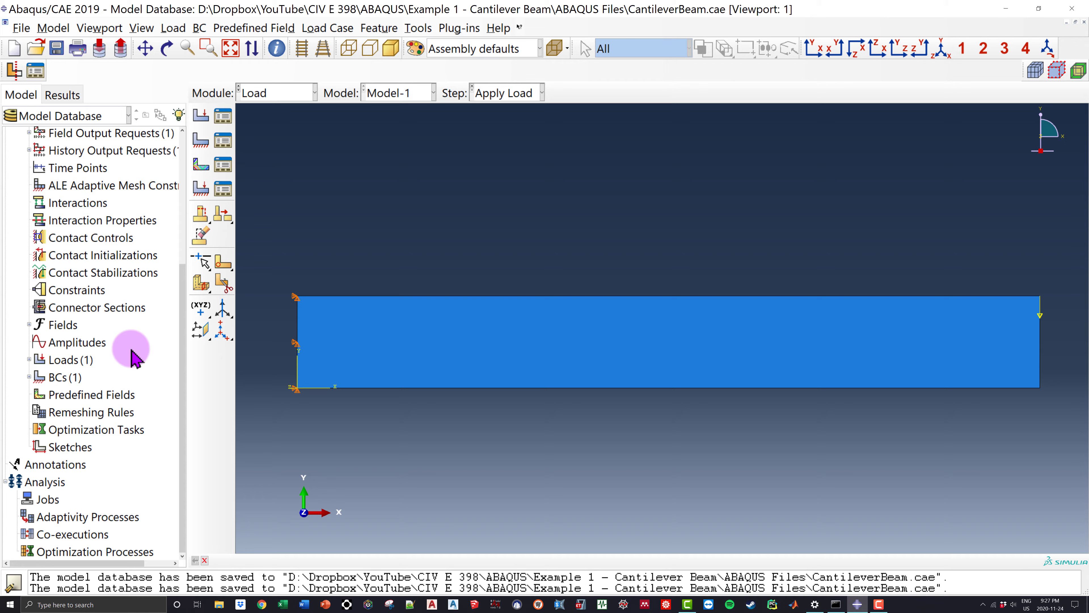
# Switch to the Mesh module and set the meshing object to the Beam part.
pyautogui.click(290, 96)
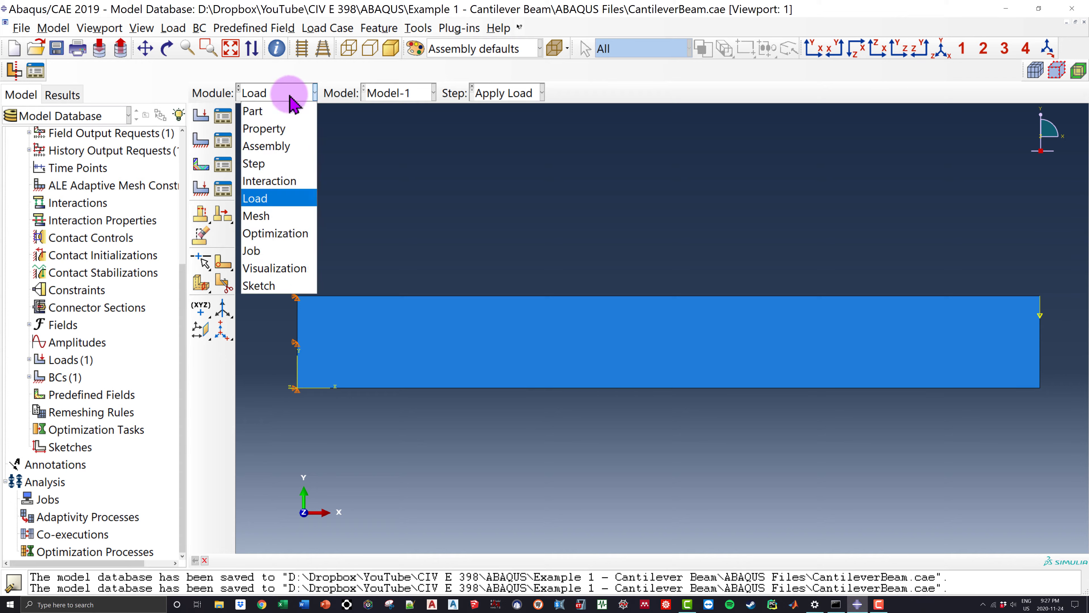
pyautogui.click(284, 221)
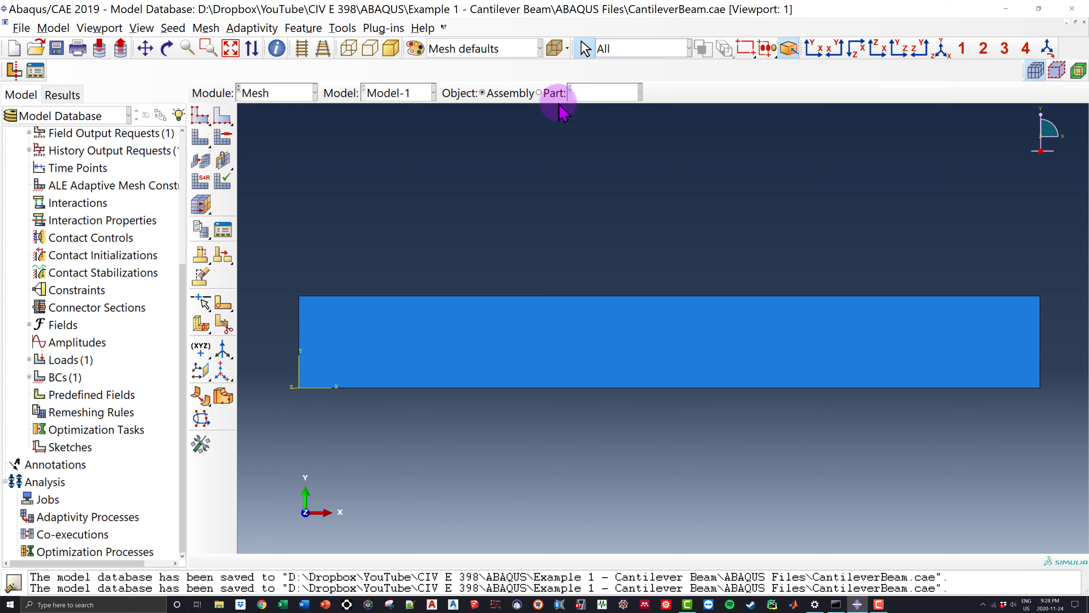
pyautogui.click(553, 94)
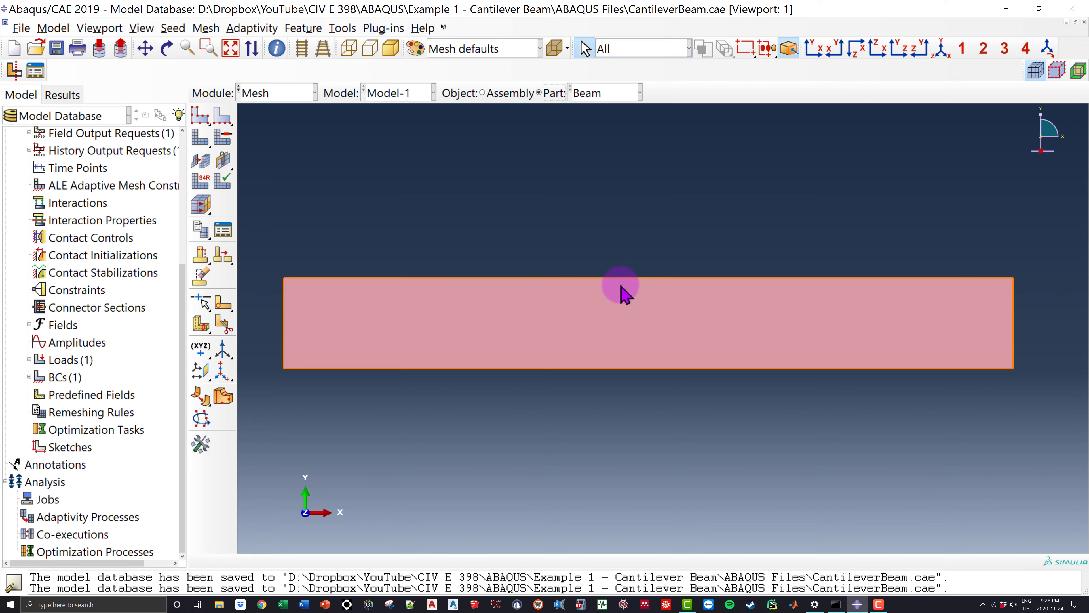
# Seed the Beam part with an approximate global size of 200 and generate its mesh.
pyautogui.click(204, 115)
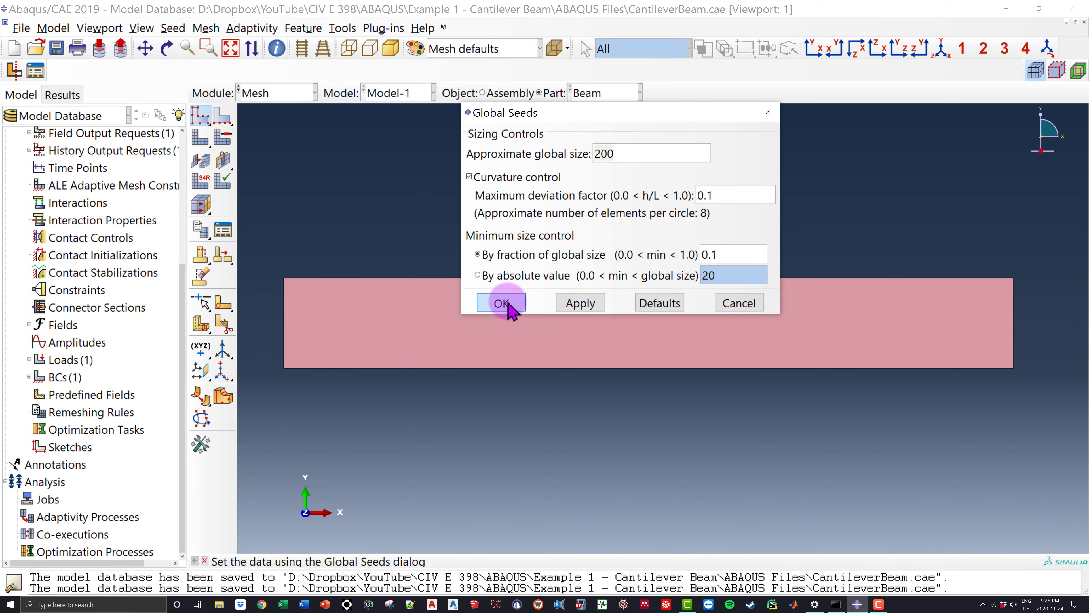
pyautogui.click(506, 305)
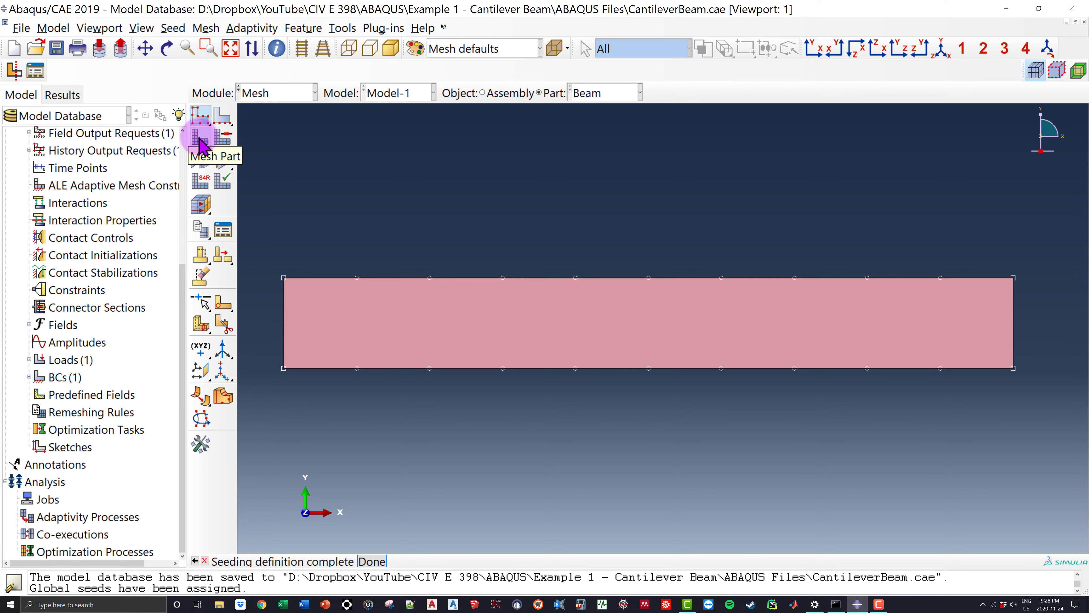
pyautogui.click(200, 141)
pyautogui.click(332, 560)
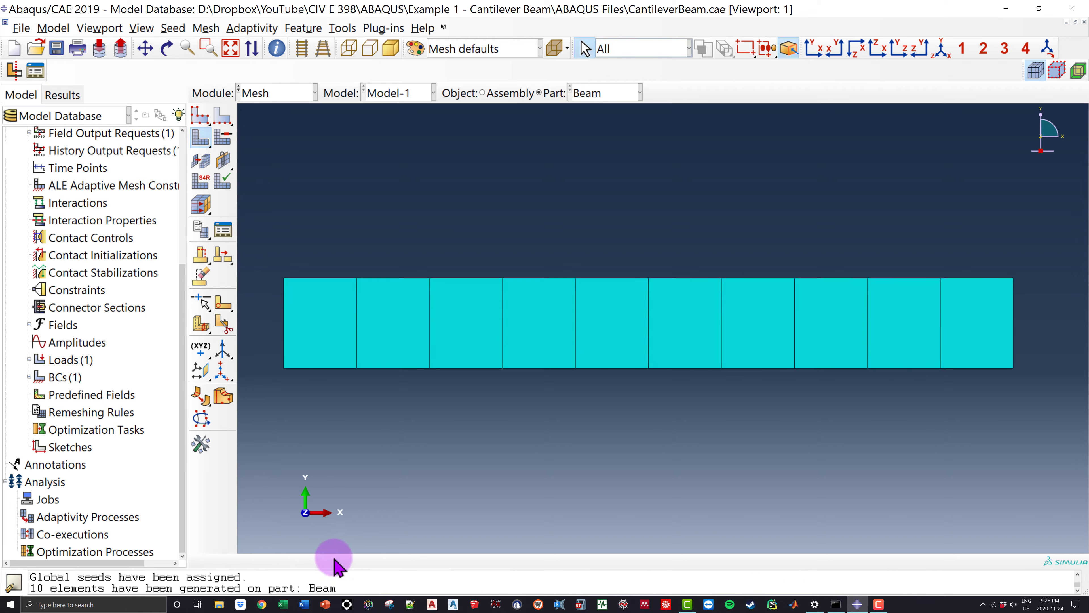
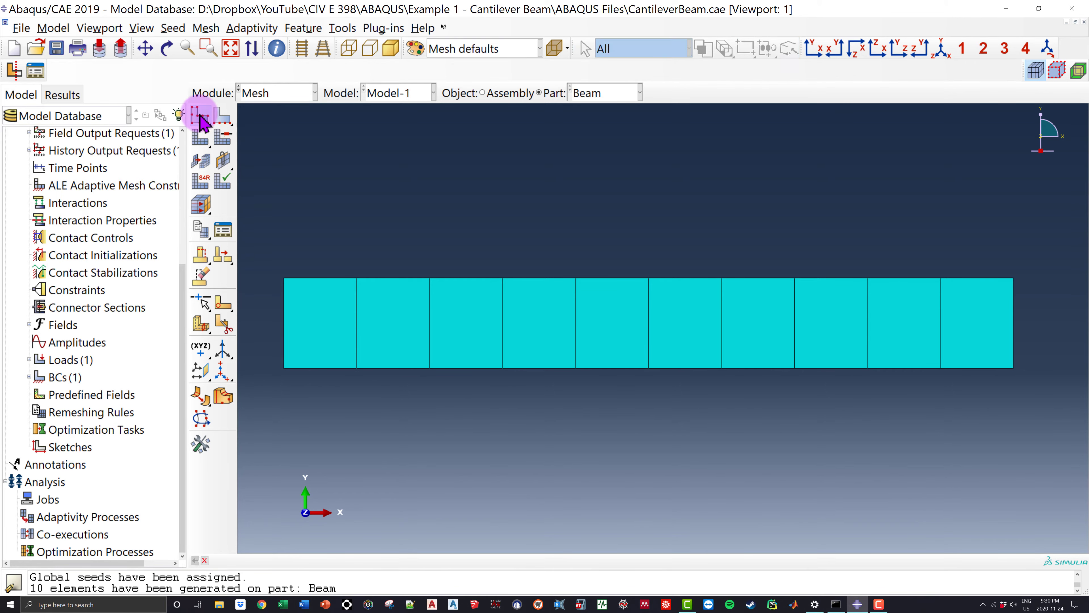
# Reseed the Beam part with an approximate global size of 20, automatically deleting meshes invalidated by seed changes, and mesh the part again.
pyautogui.click(200, 118)
pyautogui.moveTo(584, 105); pyautogui.dragTo(675, 194)
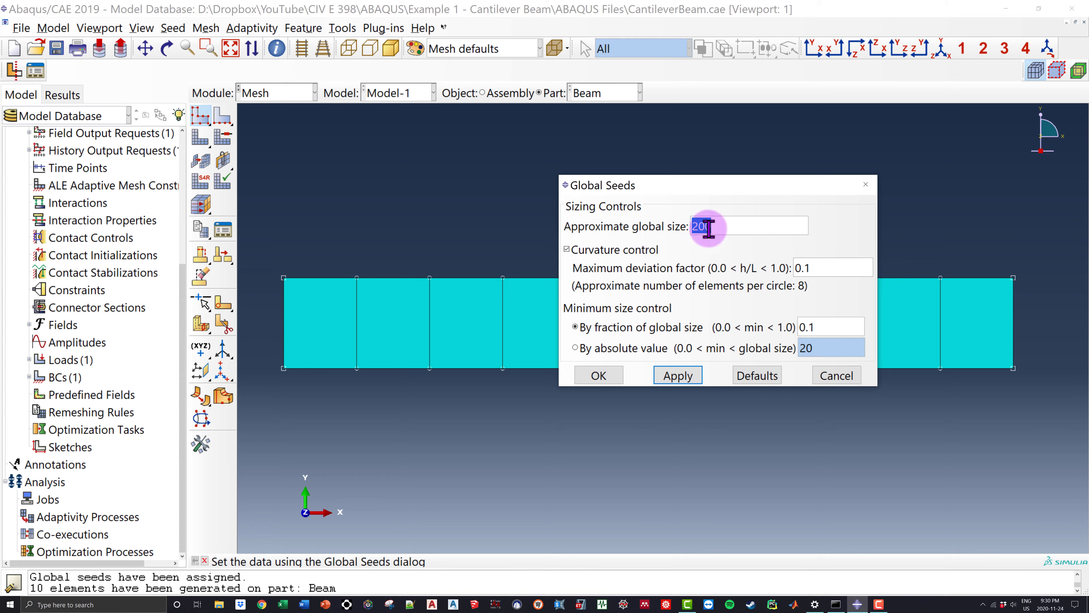
pyautogui.moveTo(722, 227)
pyautogui.mouseDown()
pyautogui.moveTo(686, 226)
pyautogui.moveTo(718, 231)
pyautogui.mouseUp()
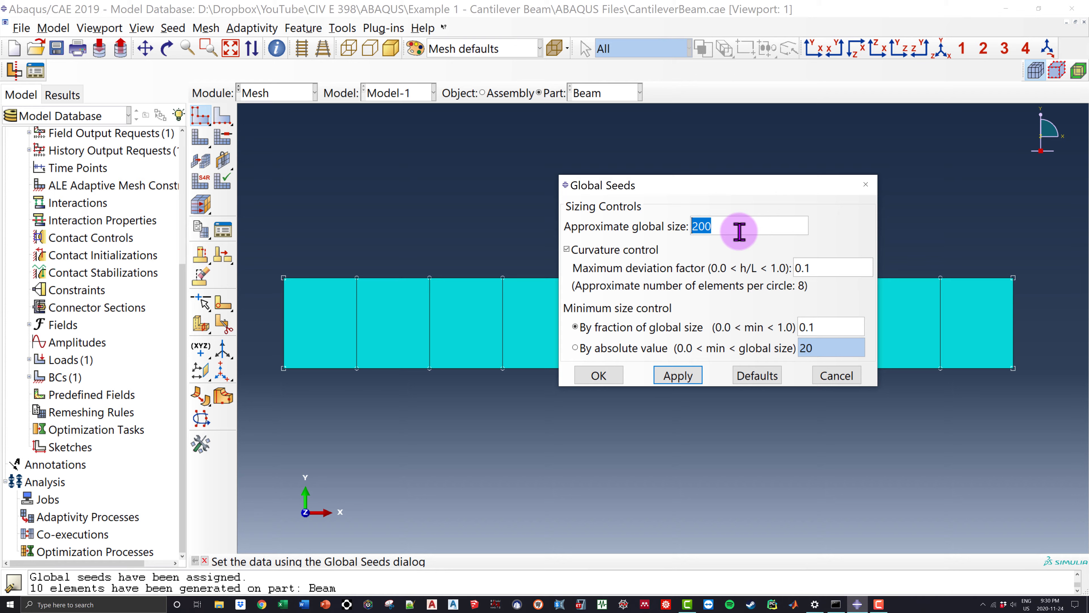
pyautogui.write('2')
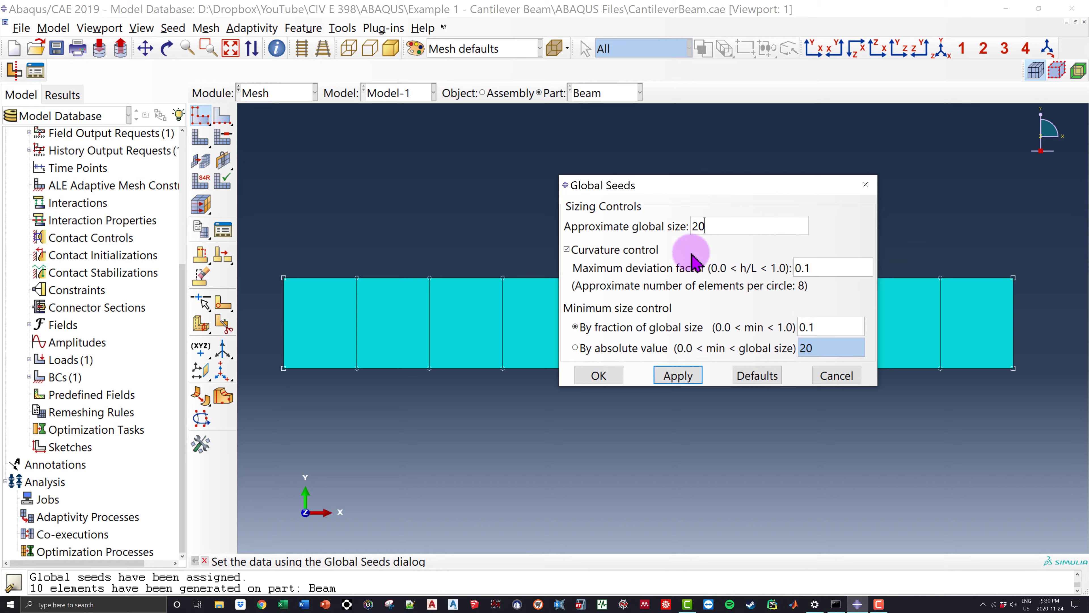
pyautogui.click(682, 376)
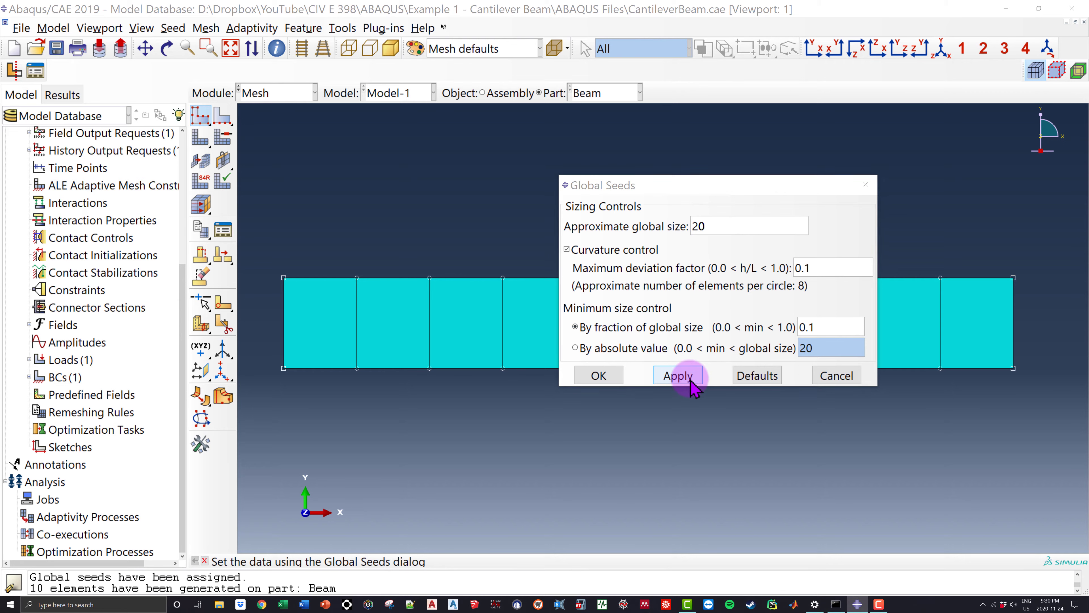
pyautogui.moveTo(136, 51); pyautogui.dragTo(195, 73)
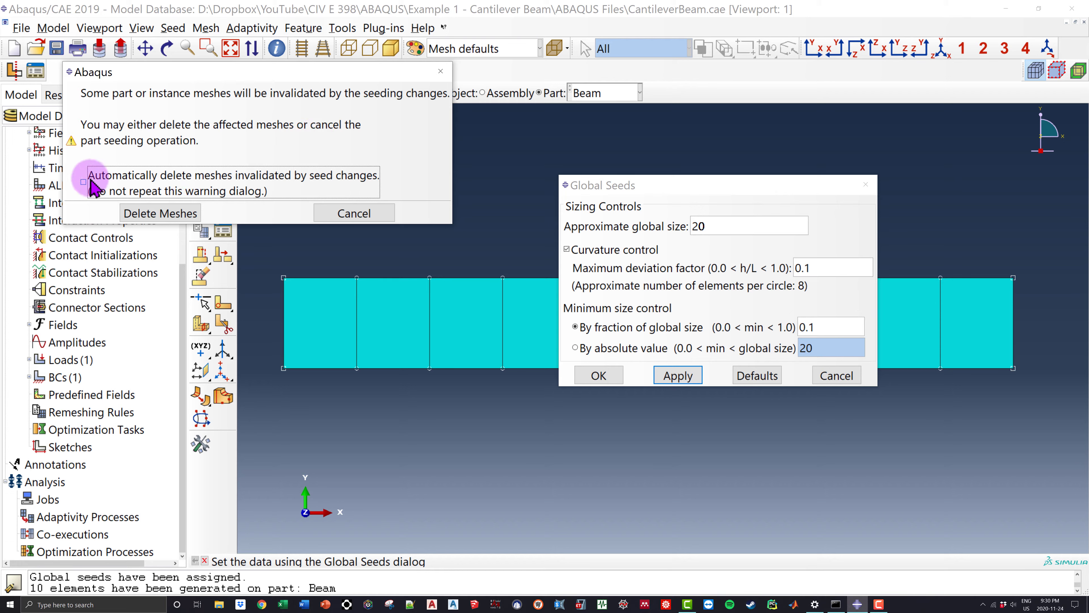
pyautogui.click(80, 181)
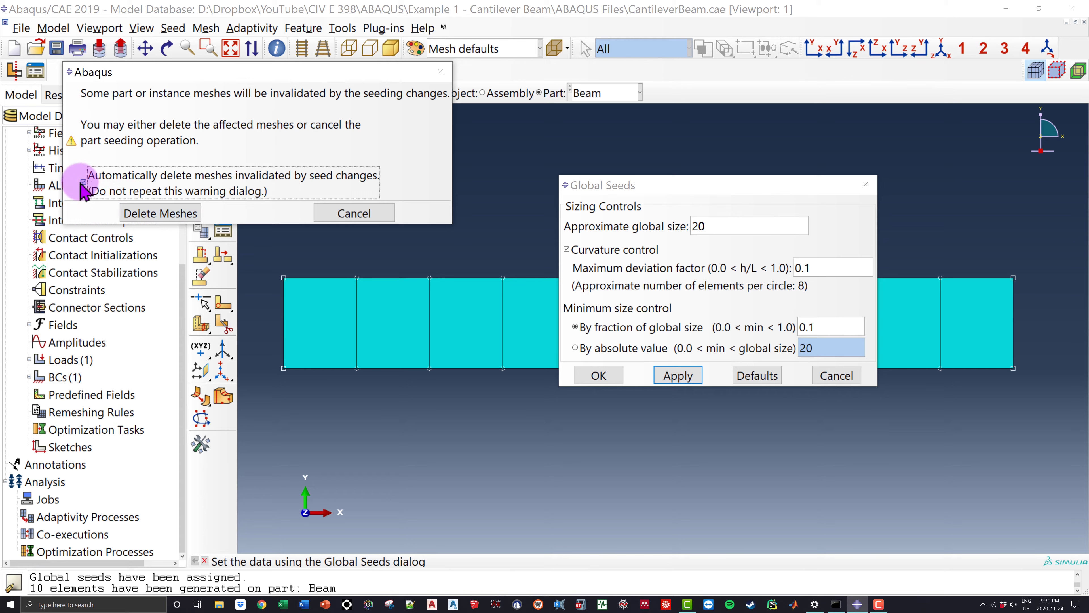
pyautogui.click(159, 214)
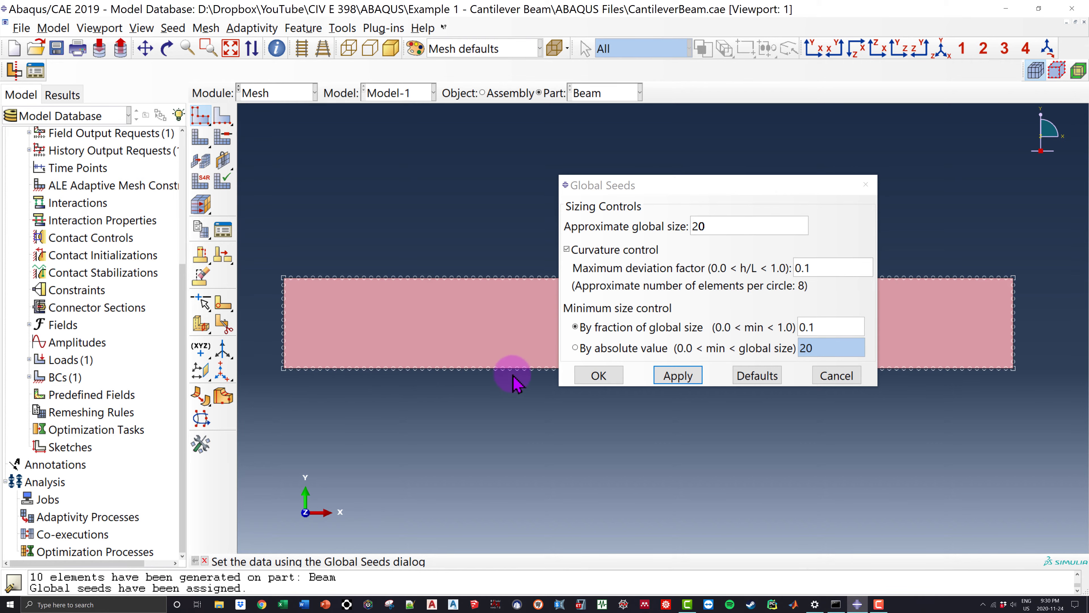
pyautogui.click(601, 376)
pyautogui.click(200, 139)
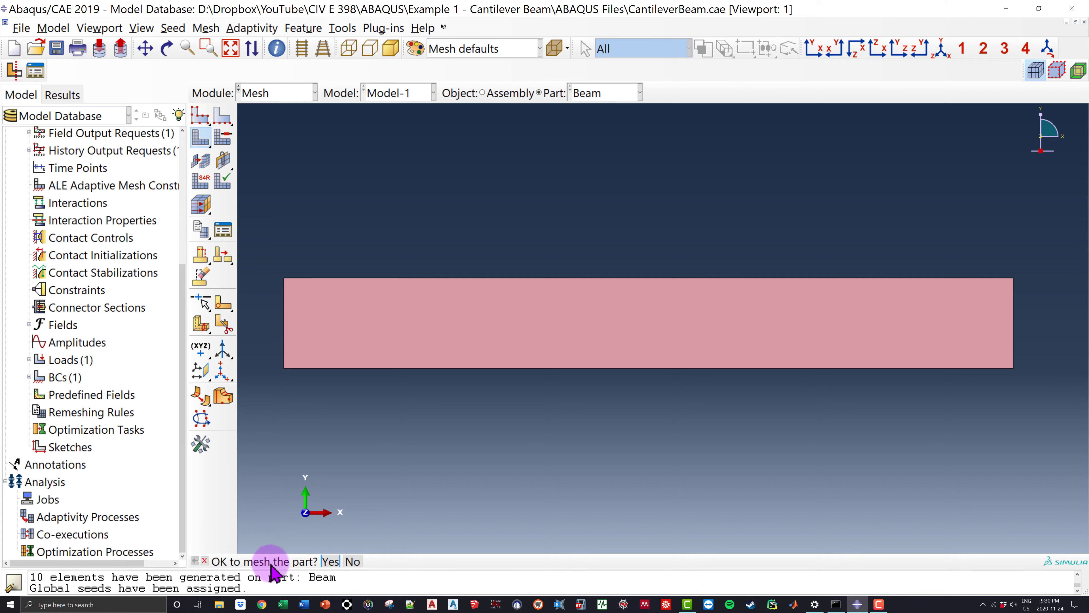
pyautogui.click(331, 561)
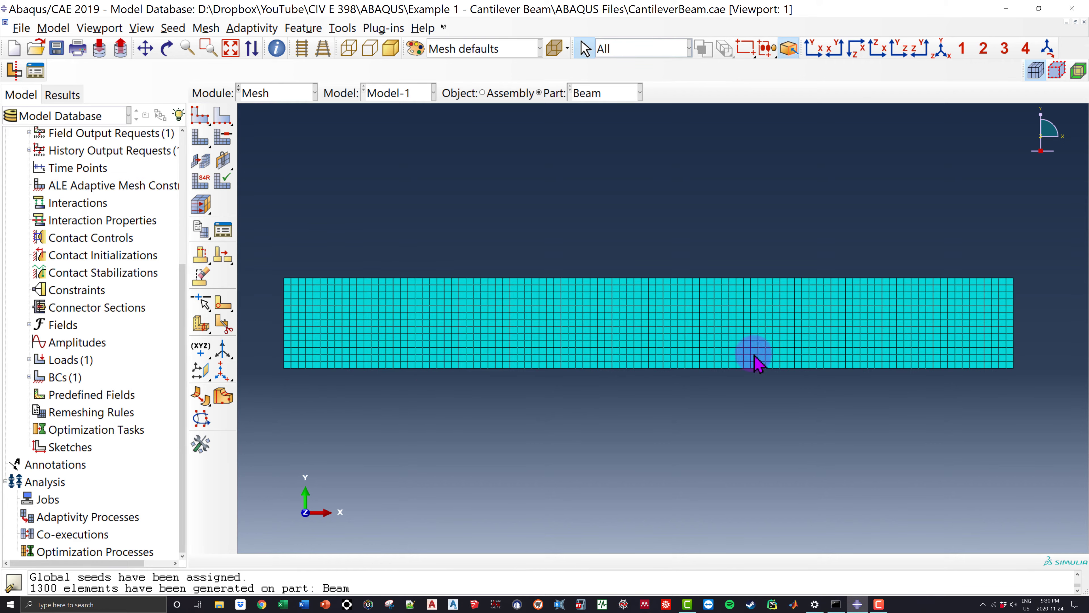
# Examine the refined element grid close up at the beam's upper-left corner and across the whole part.
pyautogui.click(877, 325)
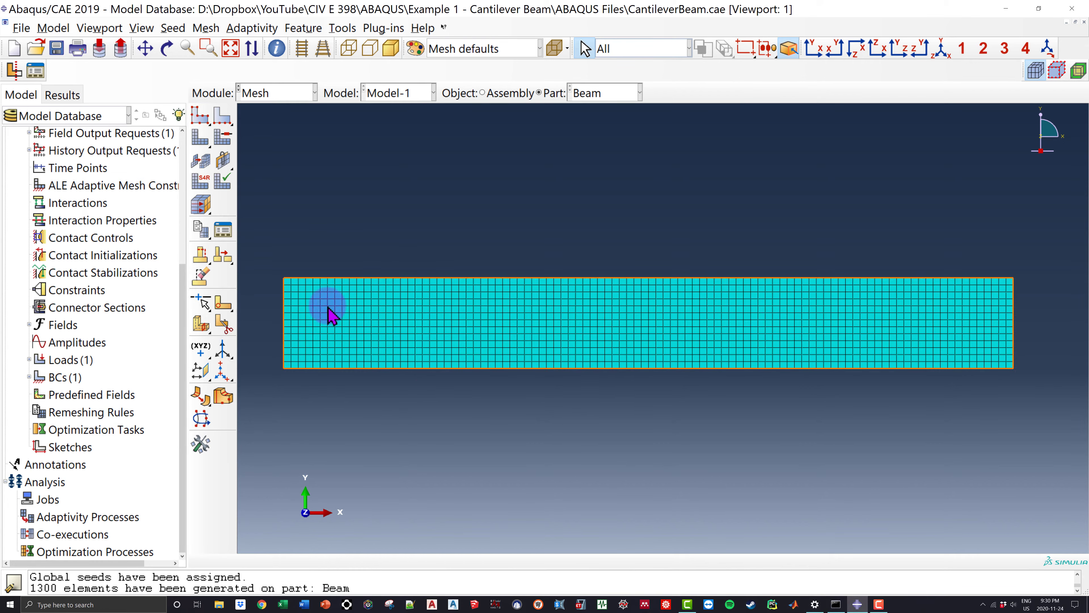
pyautogui.scroll(5, 275, 297)
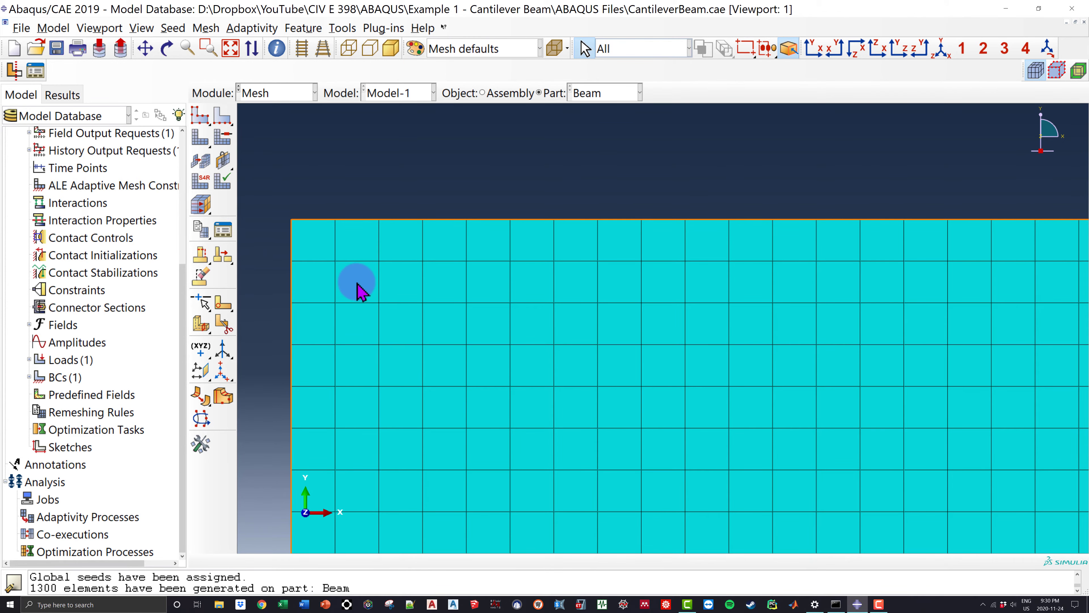
pyautogui.click(367, 311)
pyautogui.click(397, 176)
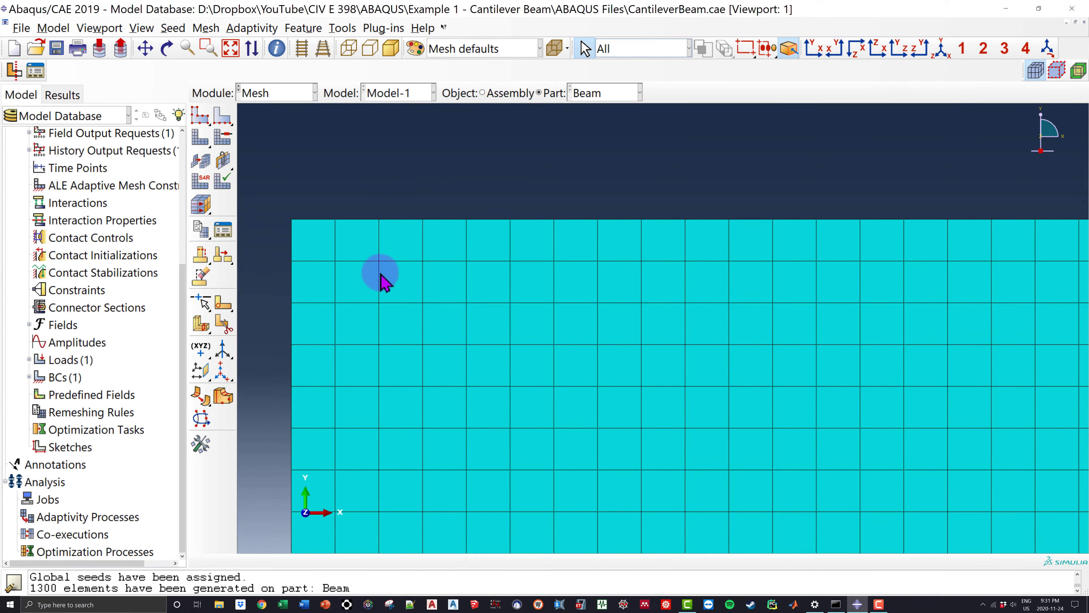
pyautogui.scroll(-1, 463, 337)
pyautogui.scroll(-5, 462, 337)
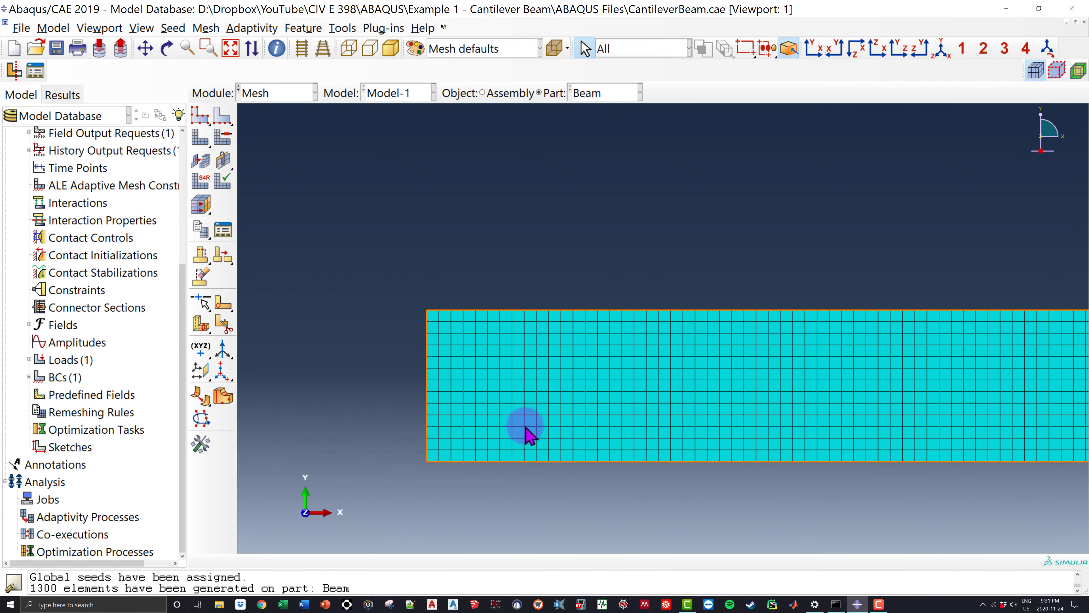
pyautogui.scroll(-3, 625, 348)
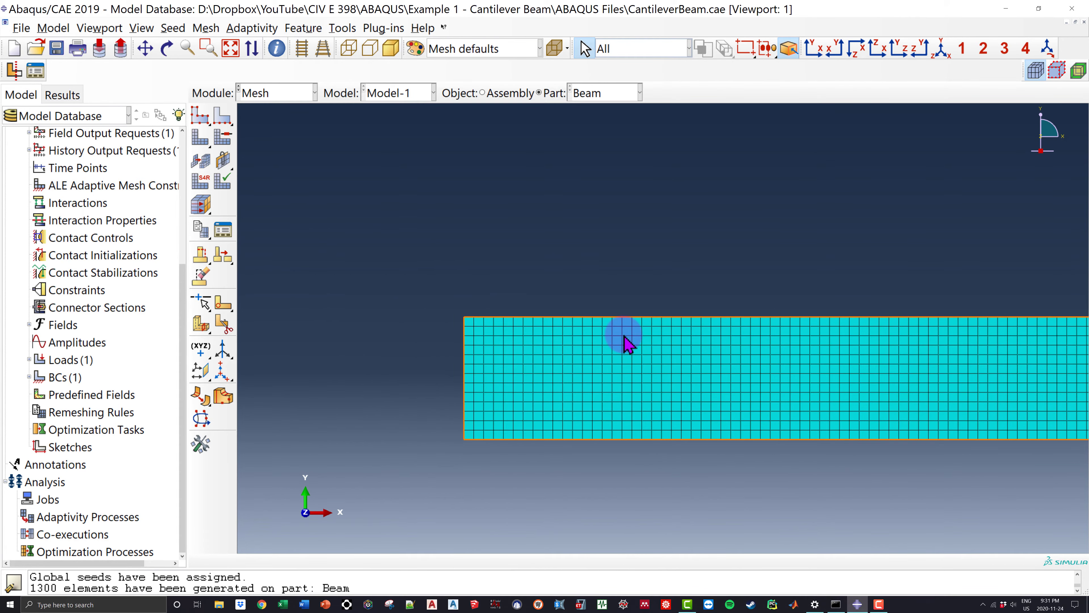
pyautogui.keyDown('ctrl'); pyautogui.keyDown('alt'); pyautogui.moveTo(868, 440); pyautogui.dragTo(713, 405, button='middle'); pyautogui.keyUp('alt'); pyautogui.keyUp('ctrl')
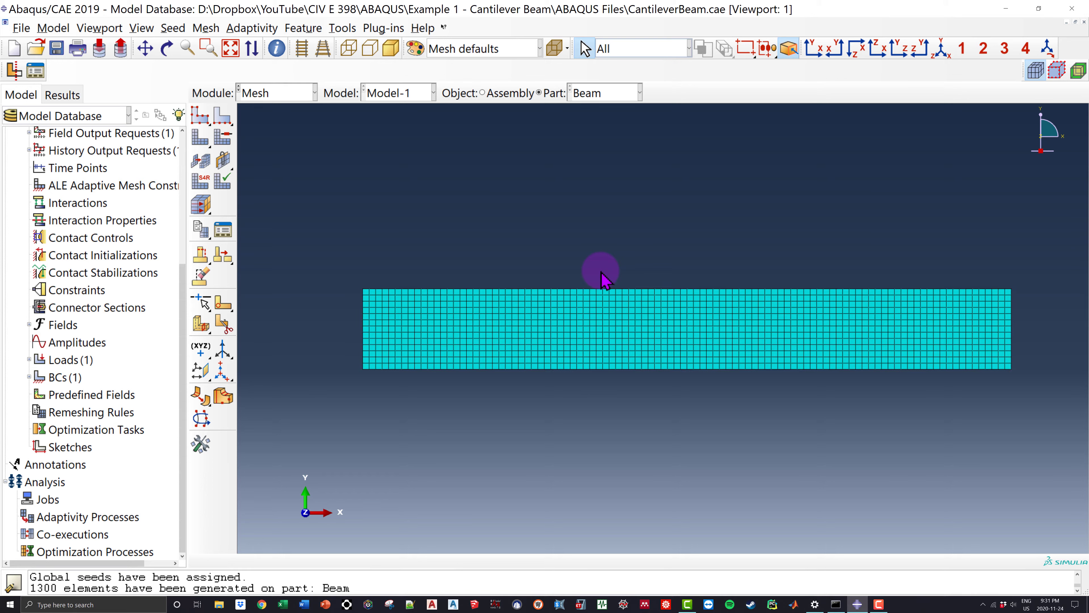
# Reseed the Beam part with an approximate global size of 1, regenerate the mesh and inspect its density.
pyautogui.click(201, 115)
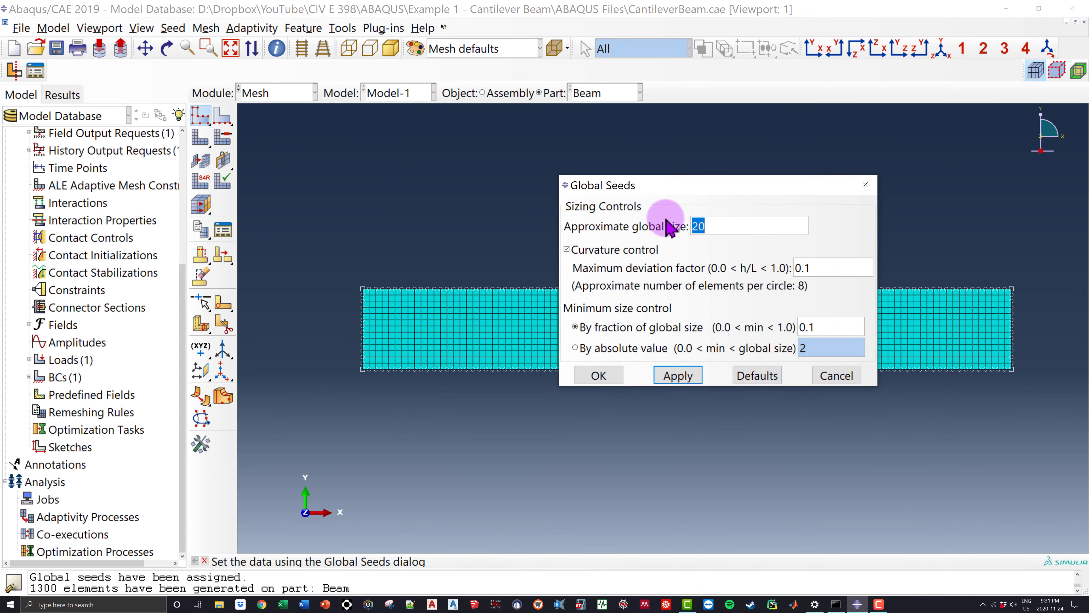
pyautogui.write('1')
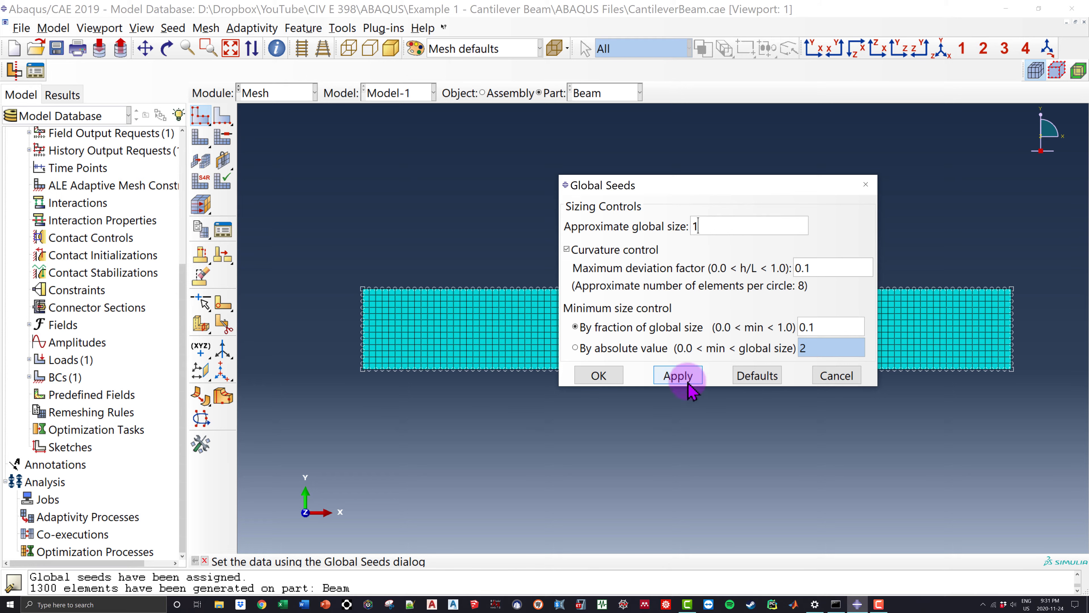
pyautogui.click(683, 376)
pyautogui.click(601, 376)
pyautogui.click(200, 138)
pyautogui.click(333, 563)
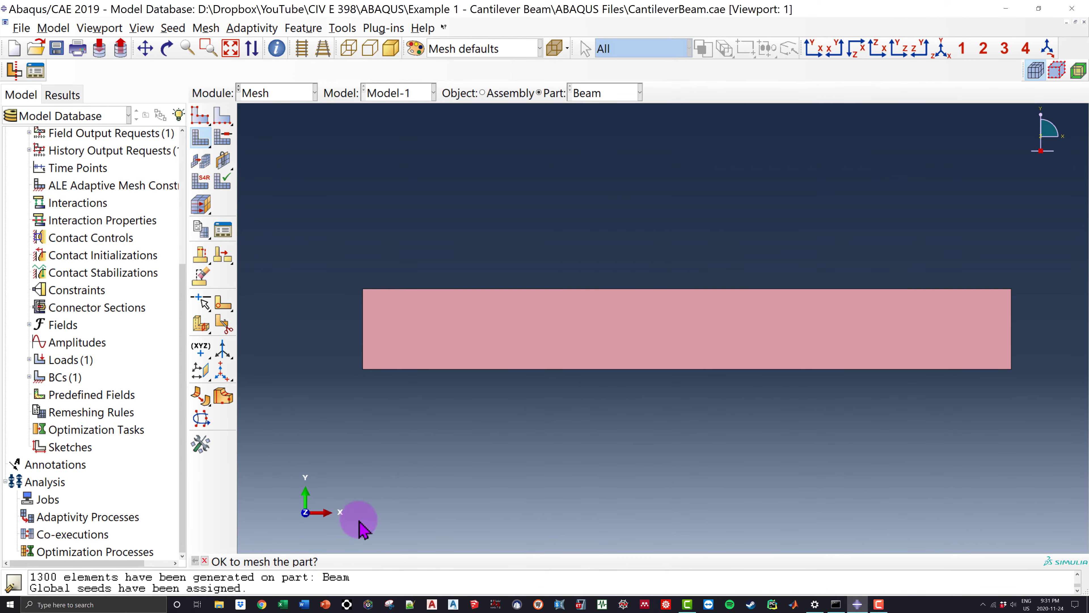
pyautogui.scroll(-10, 476, 329)
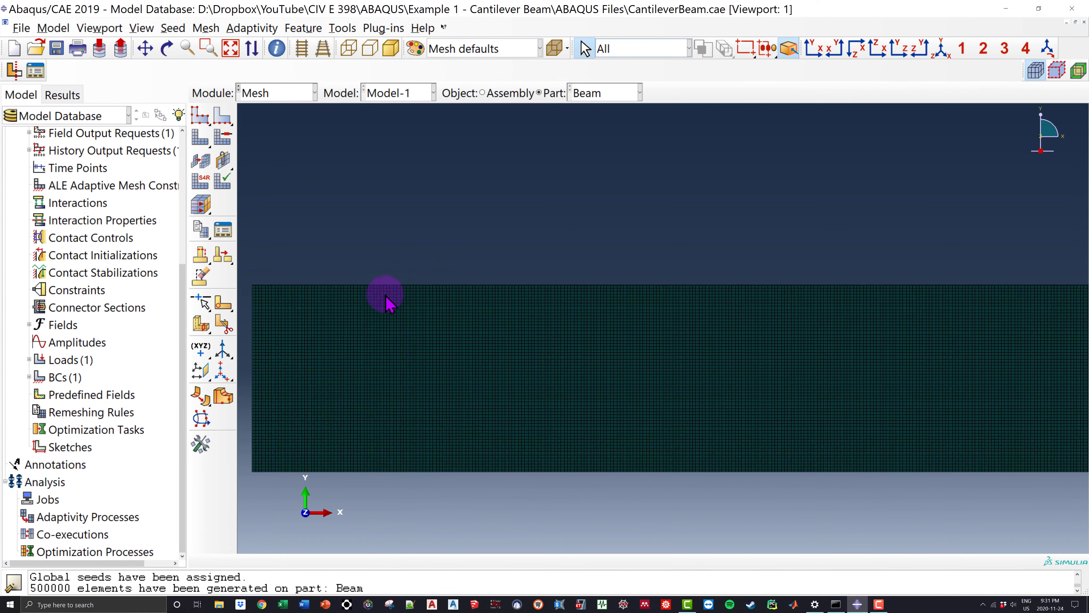
pyautogui.scroll(10, 554, 324)
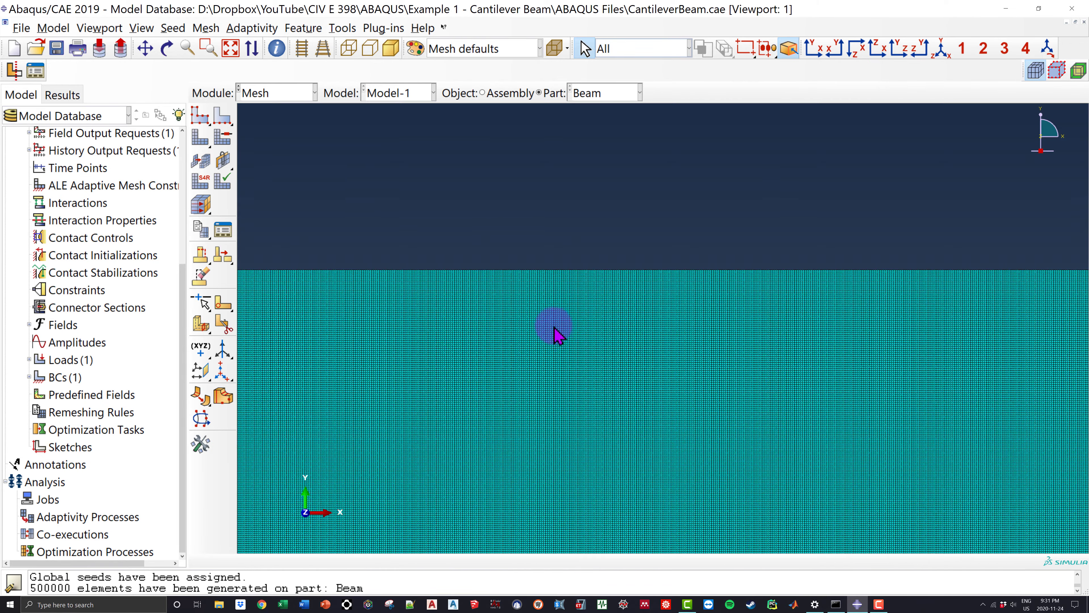
pyautogui.scroll(-1, 707, 359)
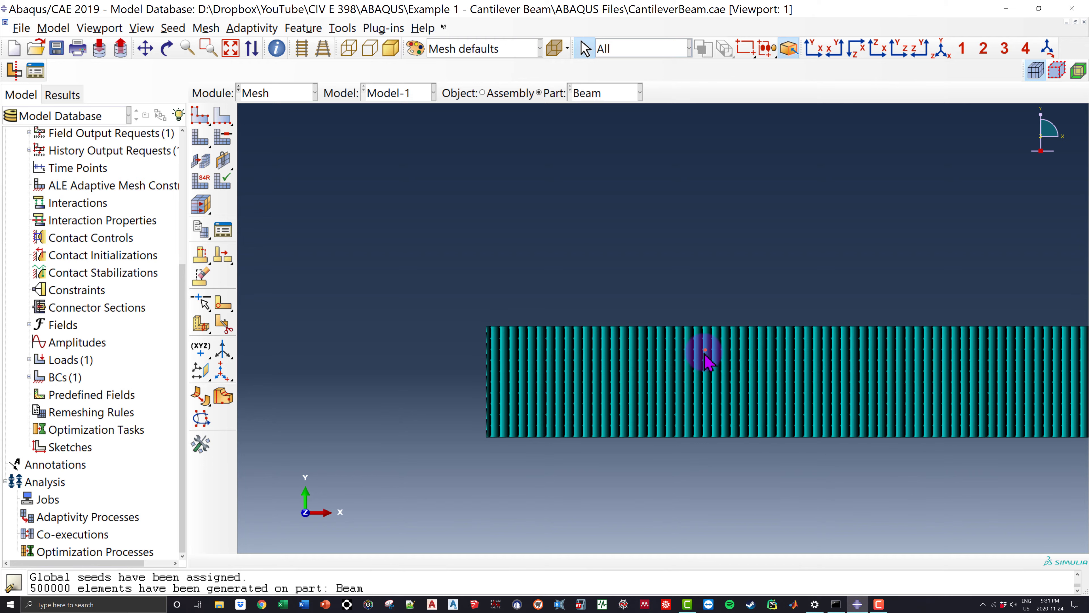
# Return the Beam part's approximate global seed size to 20 and regenerate its mesh.
pyautogui.click(204, 120)
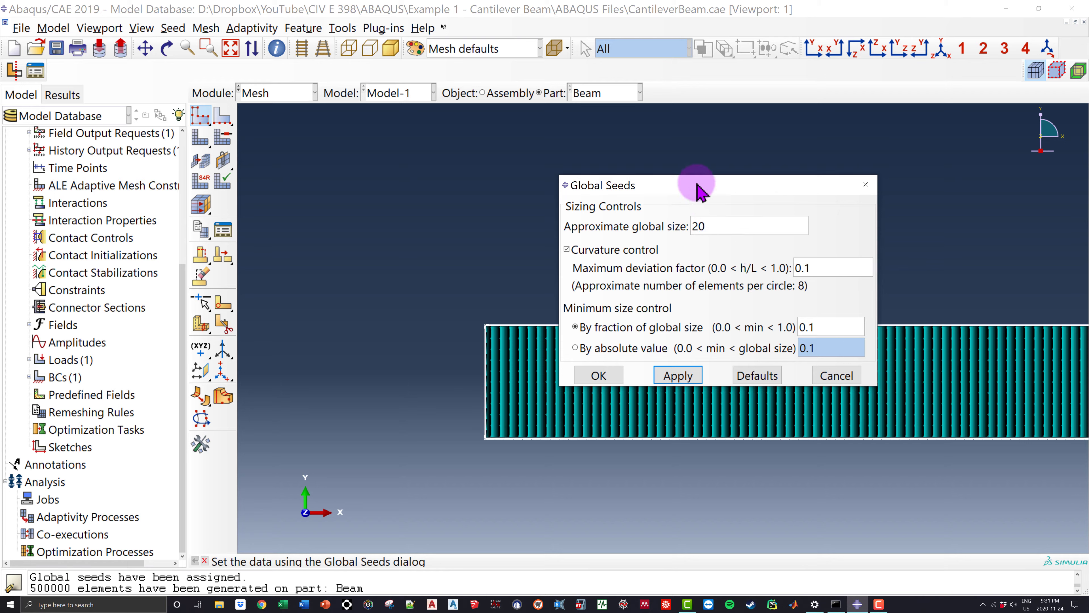
pyautogui.click(678, 375)
pyautogui.click(624, 377)
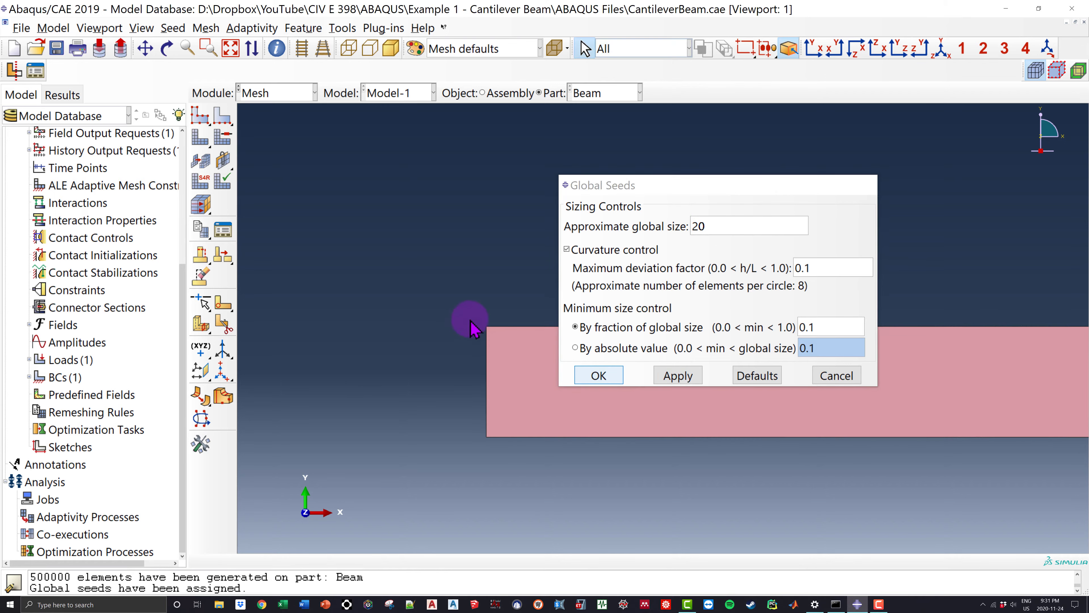
pyautogui.click(201, 145)
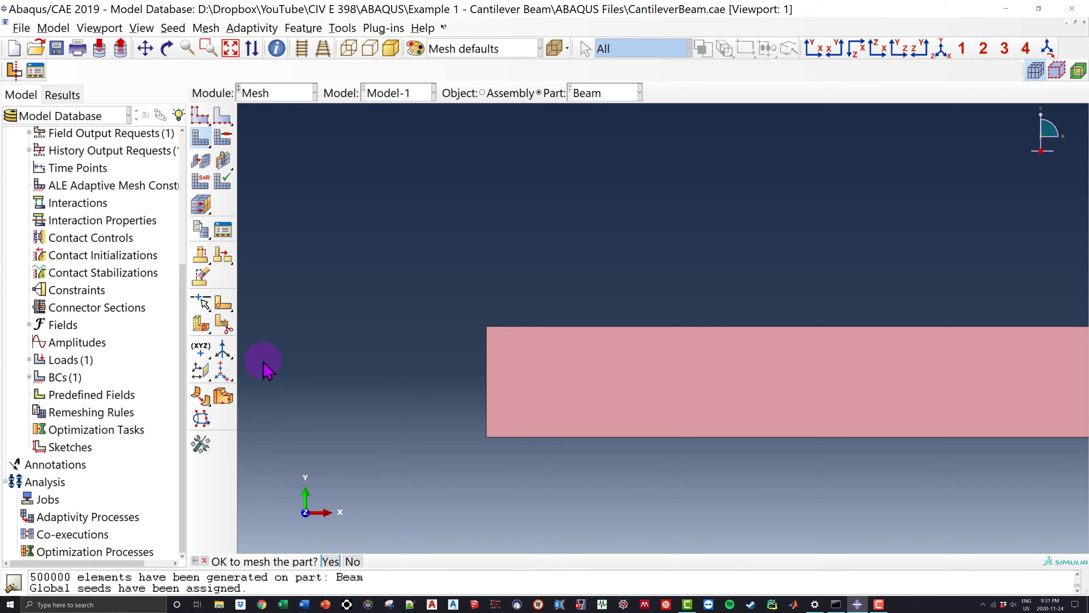
pyautogui.click(329, 559)
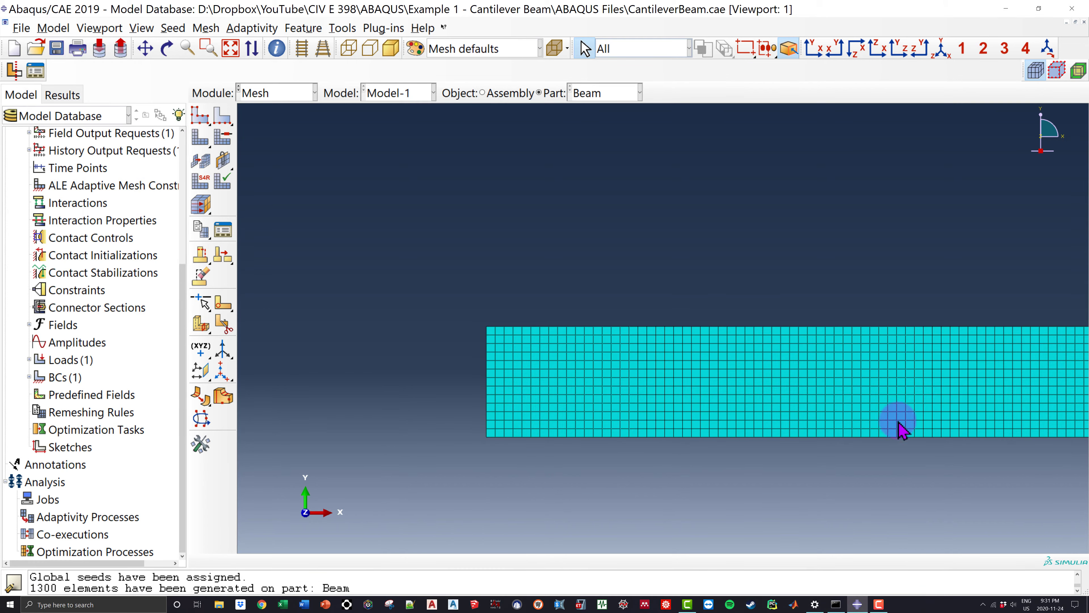
pyautogui.keyDown('ctrl'); pyautogui.keyDown('alt'); pyautogui.moveTo(900, 428); pyautogui.dragTo(713, 370, button='middle'); pyautogui.keyUp('alt'); pyautogui.keyUp('ctrl')
pyautogui.scroll(-3, 811, 372)
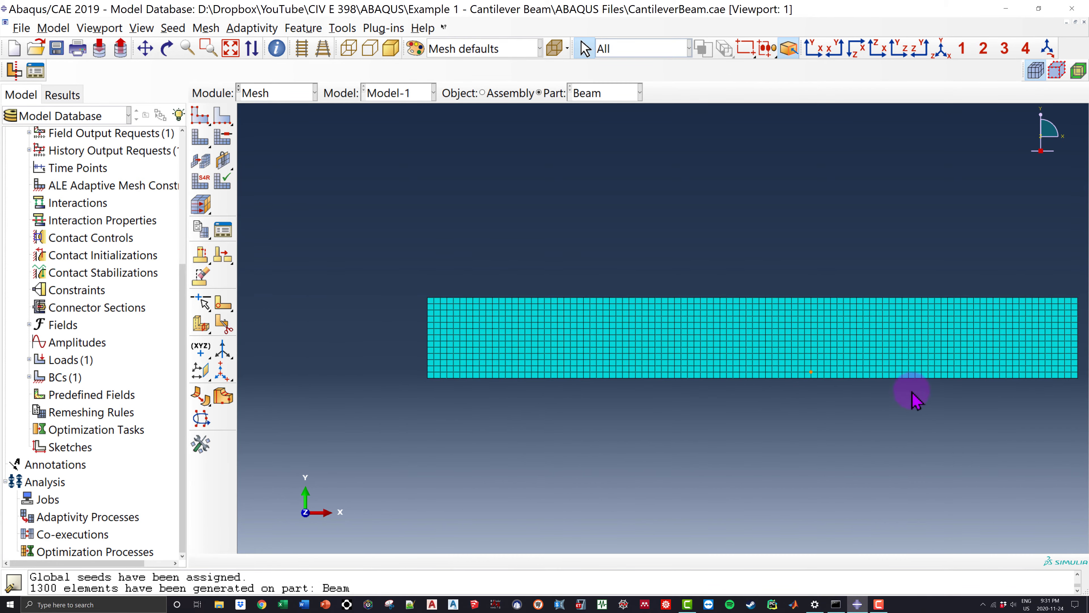
pyautogui.keyDown('ctrl'); pyautogui.keyDown('alt'); pyautogui.moveTo(913, 393); pyautogui.dragTo(875, 411, button='middle'); pyautogui.keyUp('alt'); pyautogui.keyUp('ctrl')
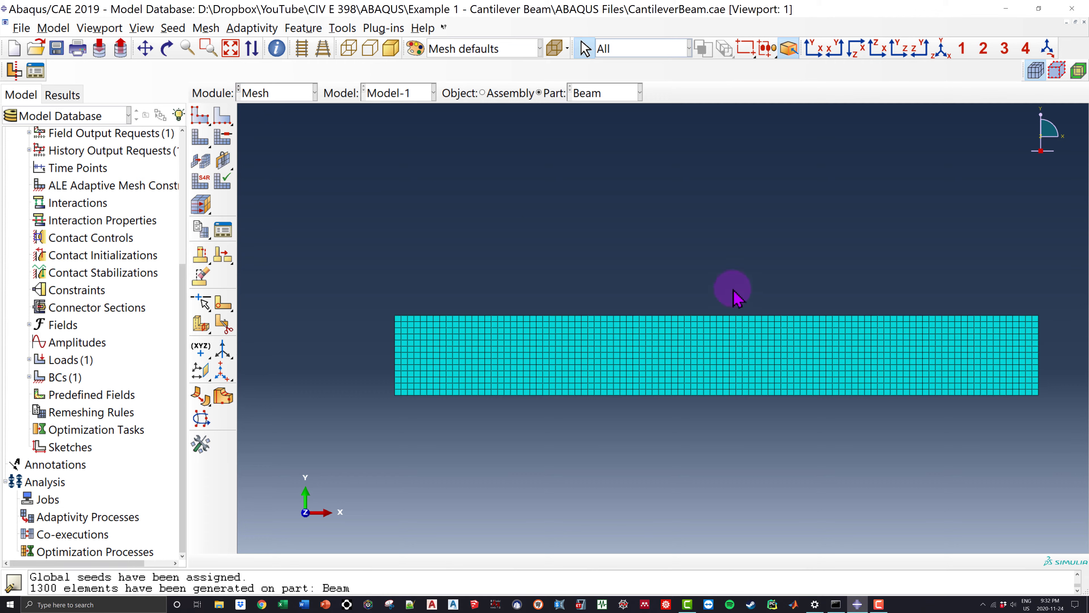
# Create a job named Analysis1 from Model-1 as a full analysis with the default submission settings.
pyautogui.click(279, 98)
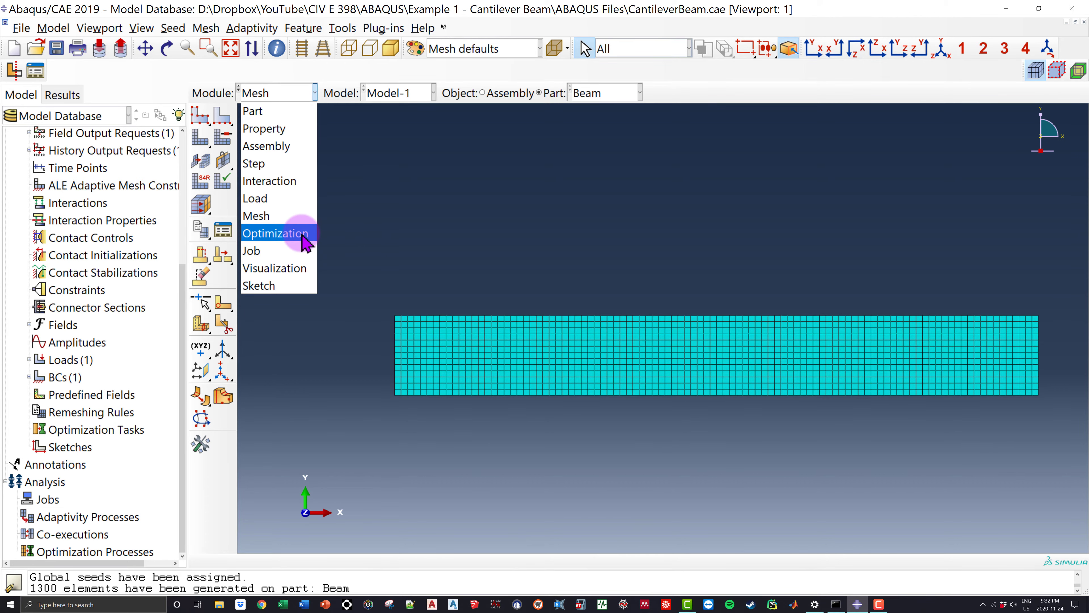
pyautogui.click(273, 253)
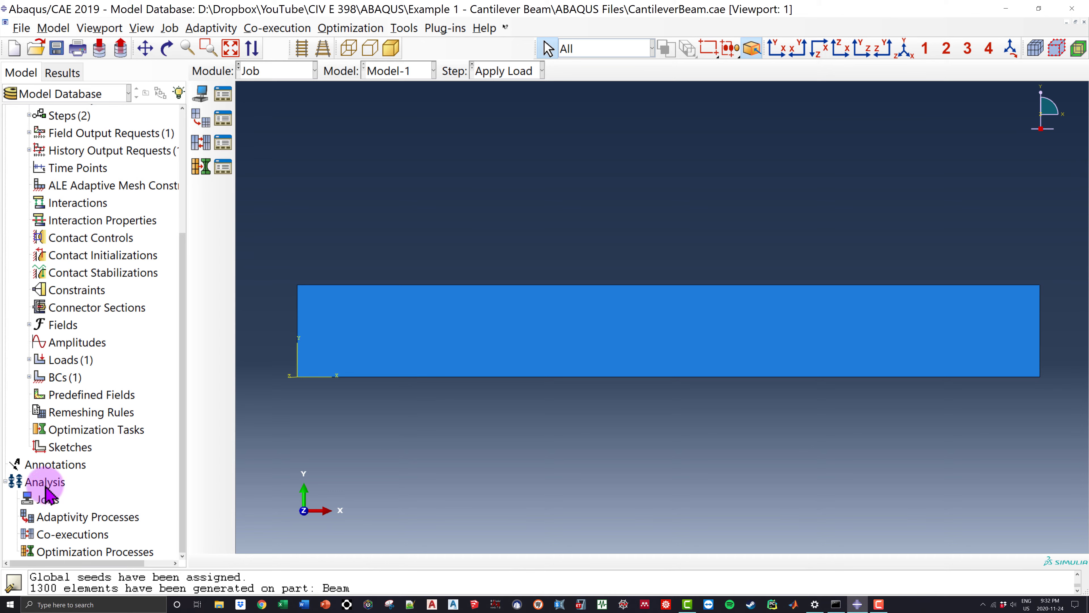
pyautogui.doubleClick(48, 500)
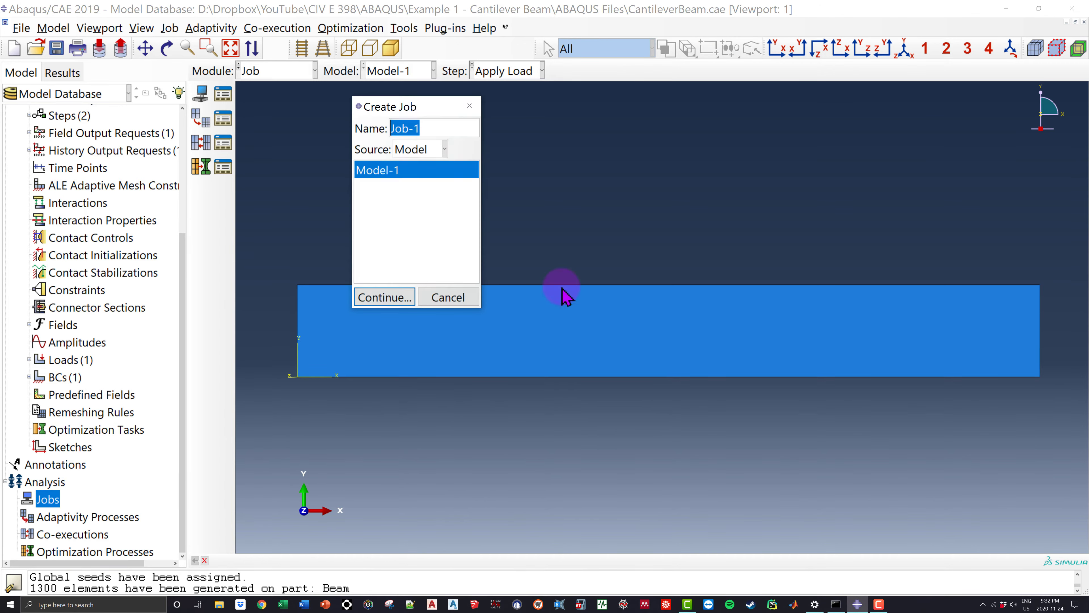
pyautogui.moveTo(422, 107); pyautogui.dragTo(535, 165)
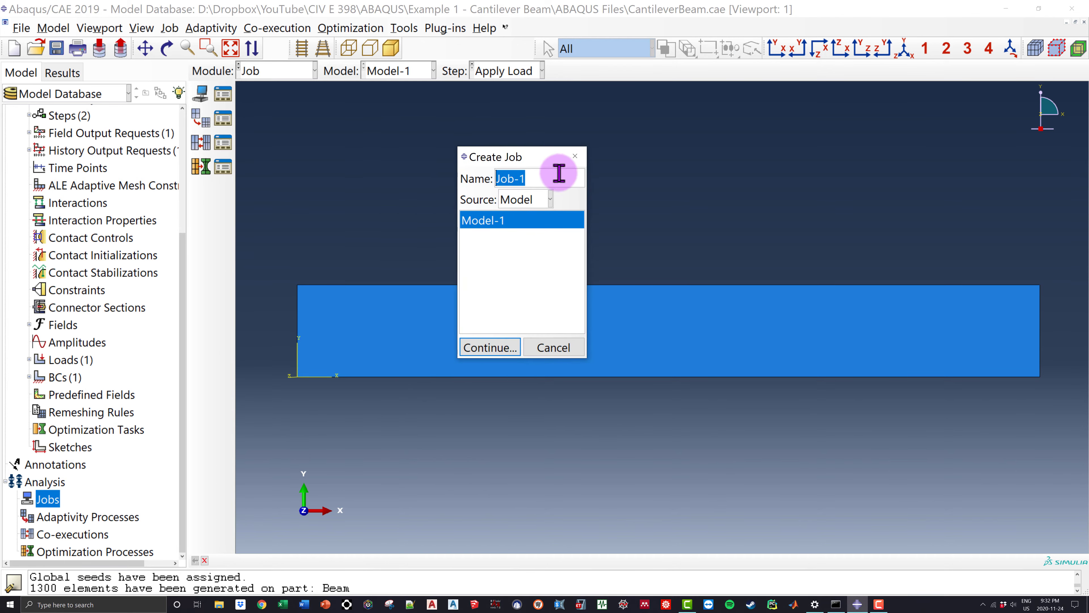
pyautogui.write('Analysis1')
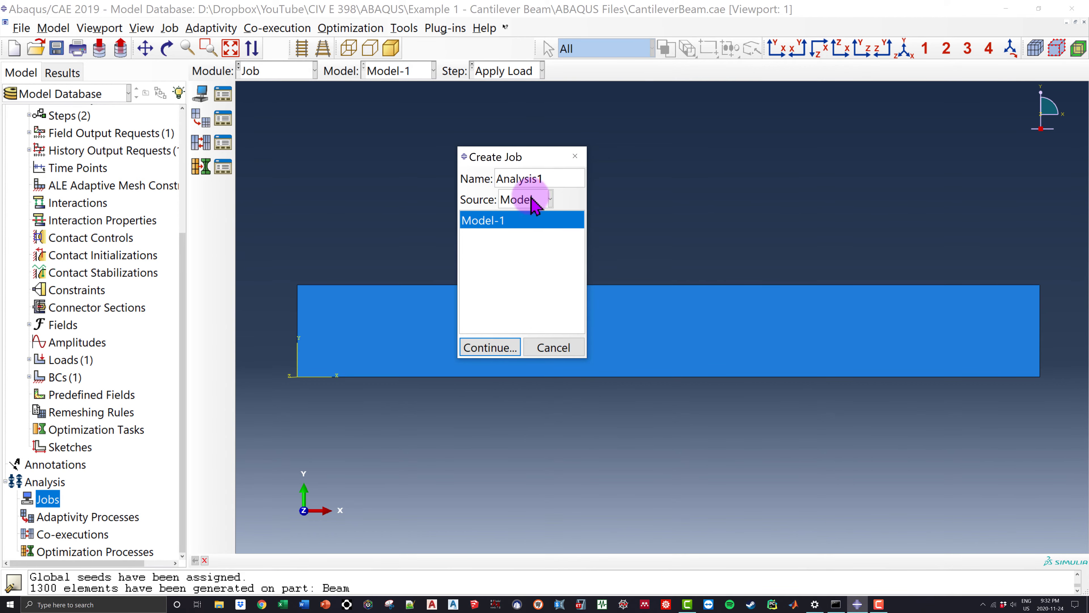
pyautogui.moveTo(535, 154); pyautogui.dragTo(863, 191)
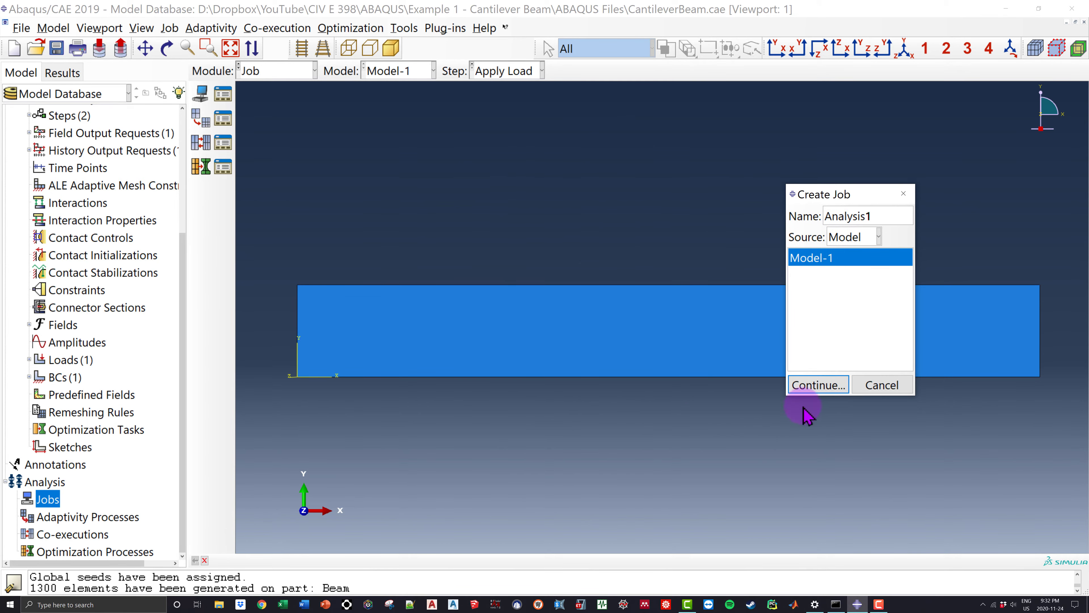
pyautogui.click(819, 385)
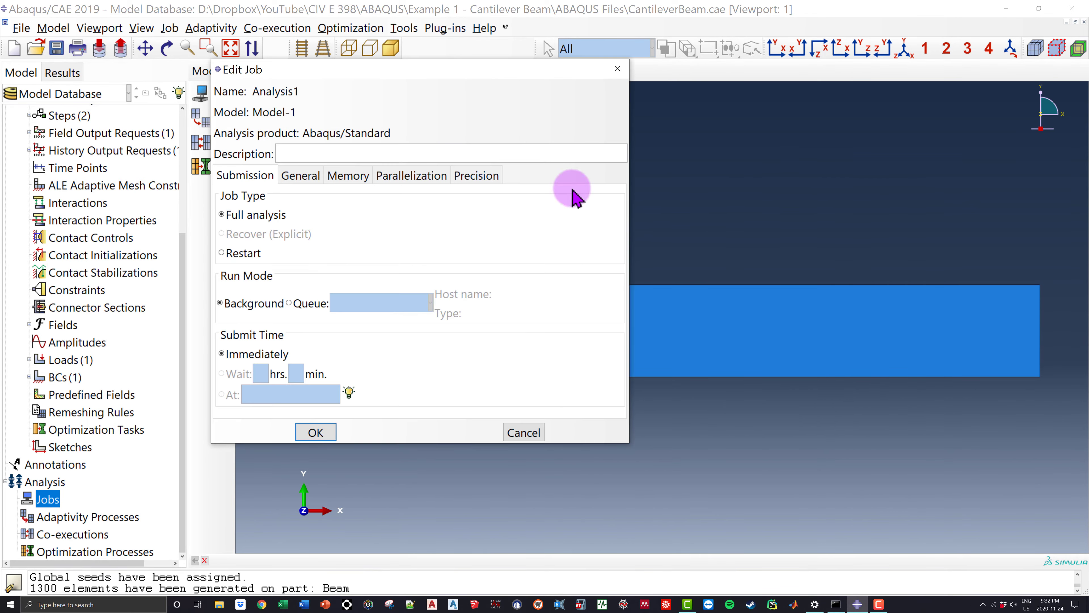
pyautogui.moveTo(445, 72); pyautogui.dragTo(708, 156)
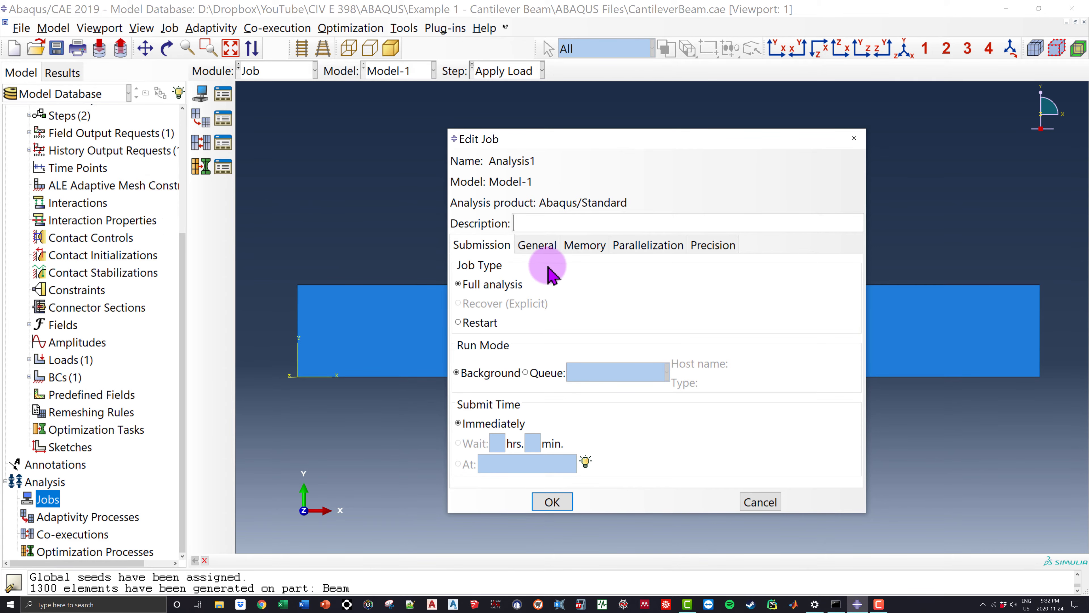
pyautogui.click(555, 504)
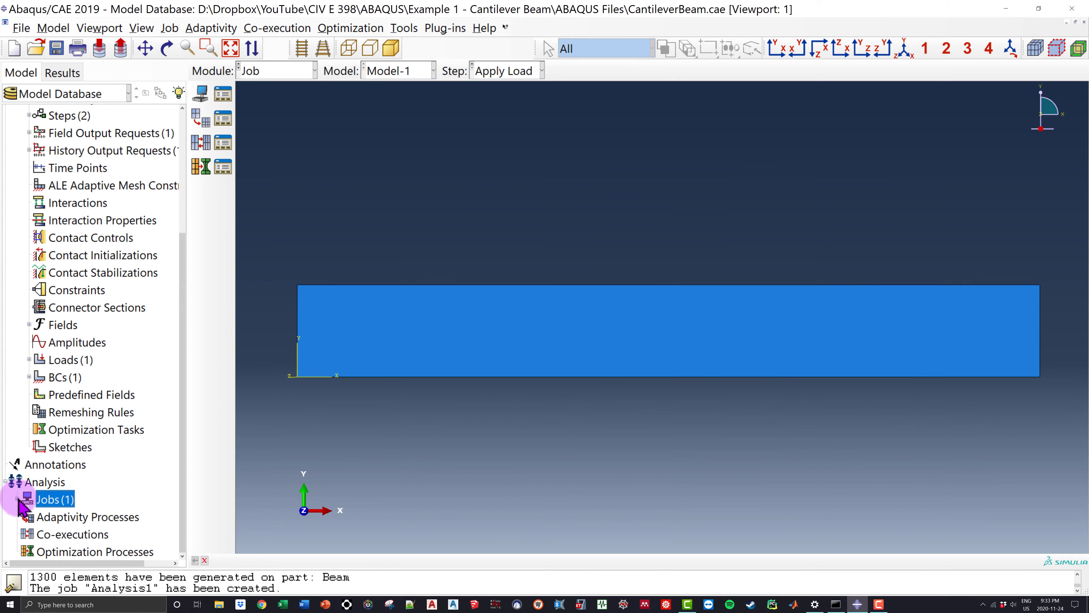
# Submit the Analysis1 job for analysis.
pyautogui.click(17, 499)
pyautogui.scroll(-1, 103, 489)
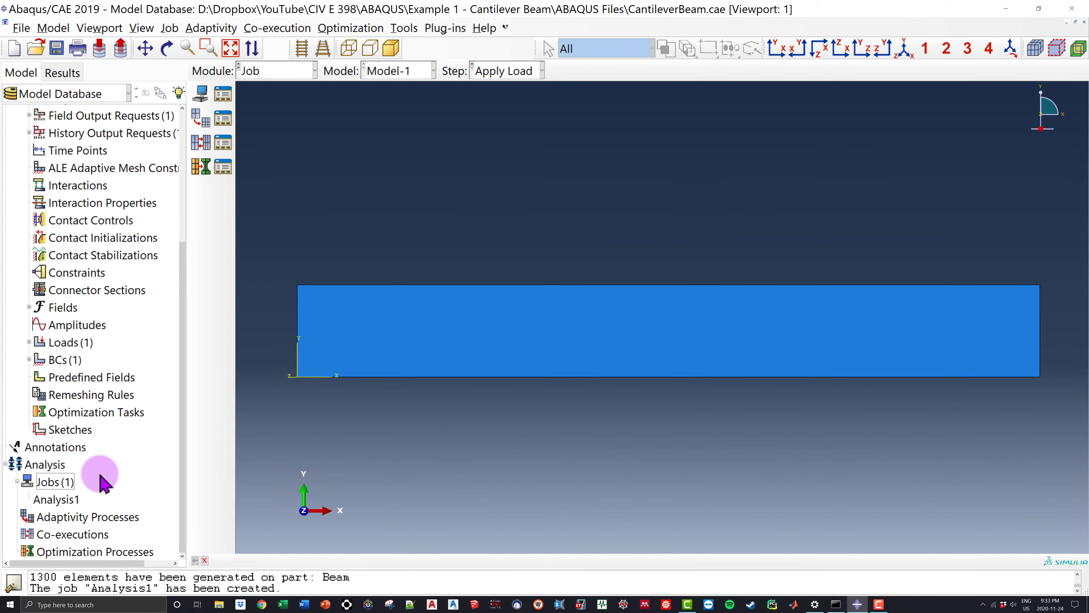
pyautogui.click(74, 500)
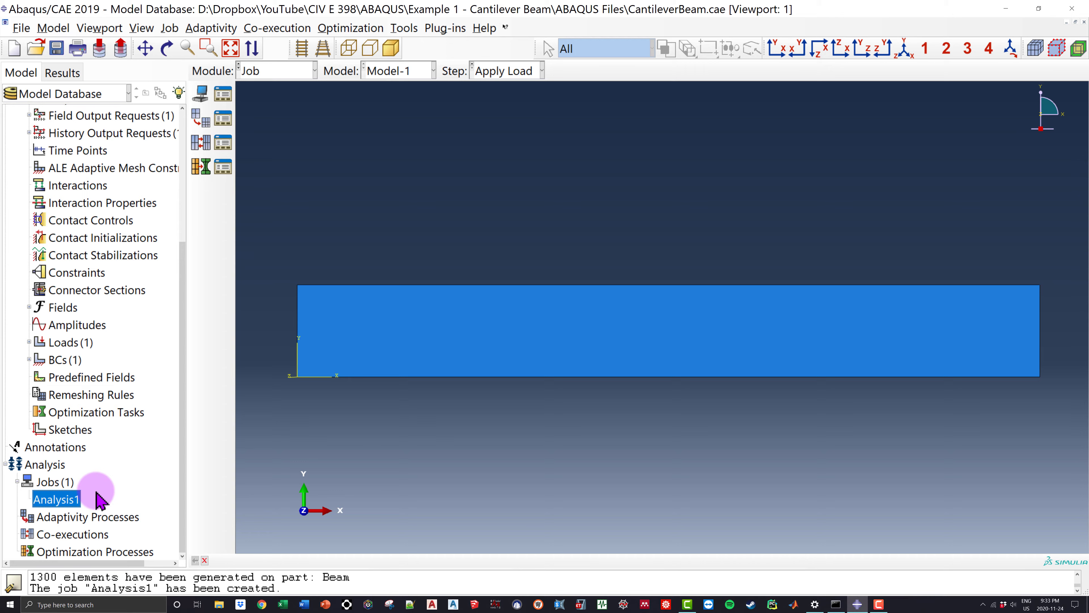
pyautogui.rightClick(65, 508)
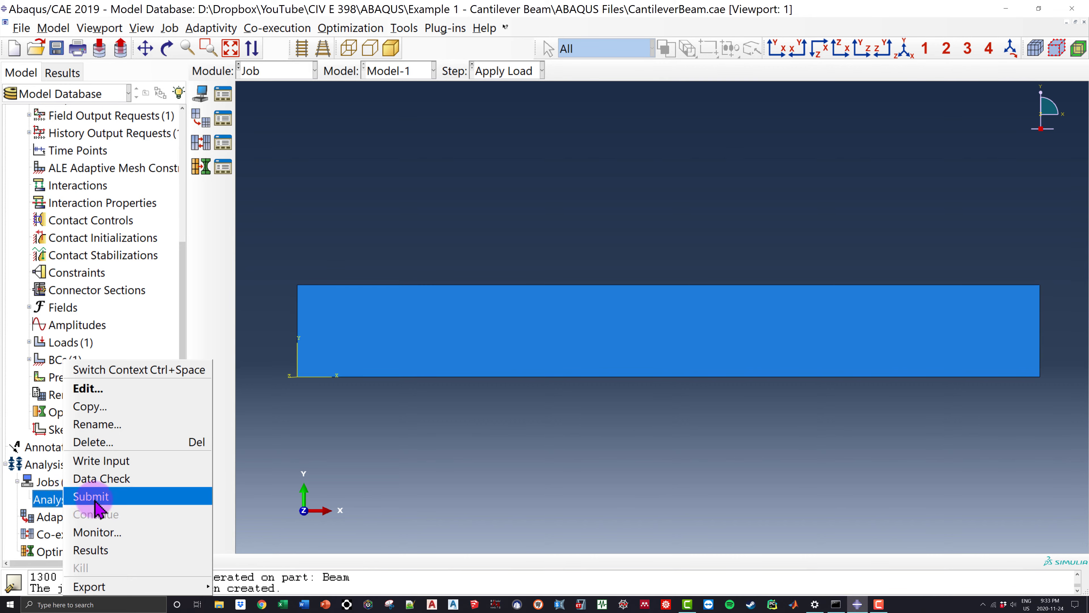
pyautogui.click(122, 498)
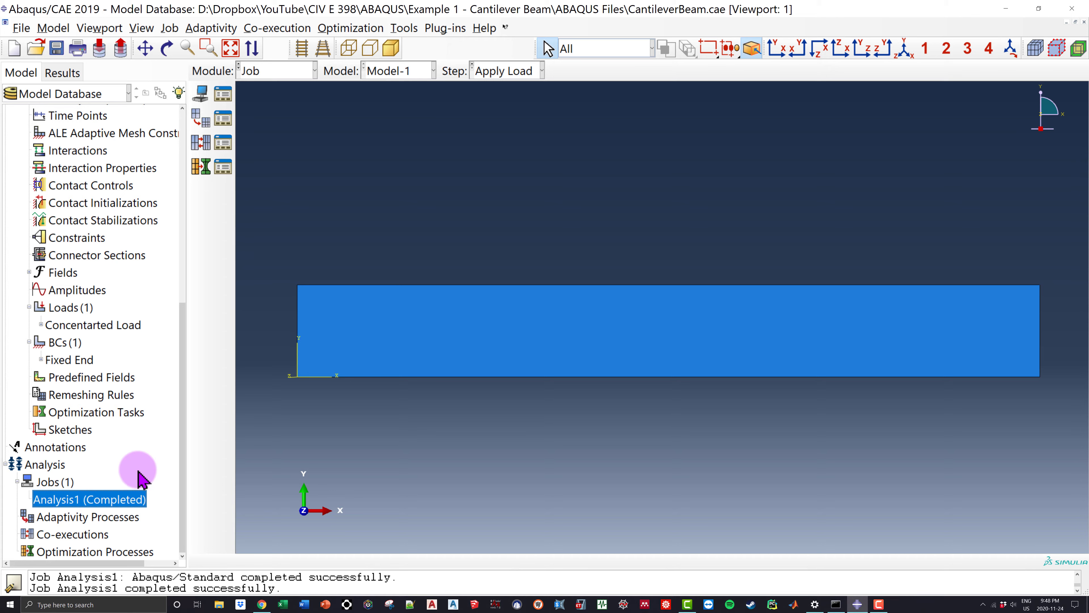
# Open the results of the completed Analysis1 job and compare the beam's undeformed and deformed shapes.
pyautogui.rightClick(107, 508)
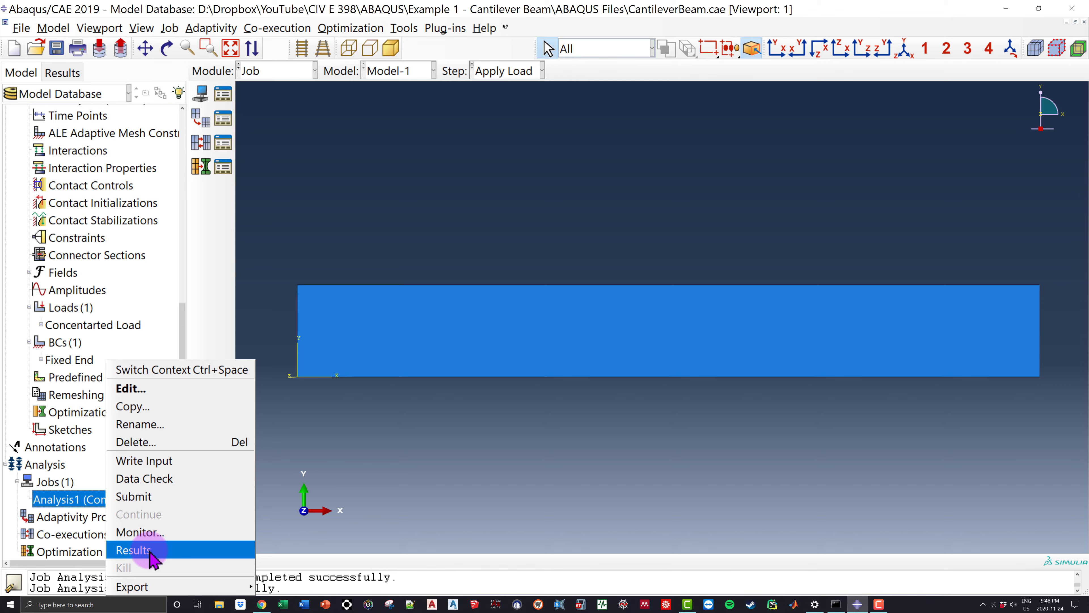
pyautogui.click(134, 549)
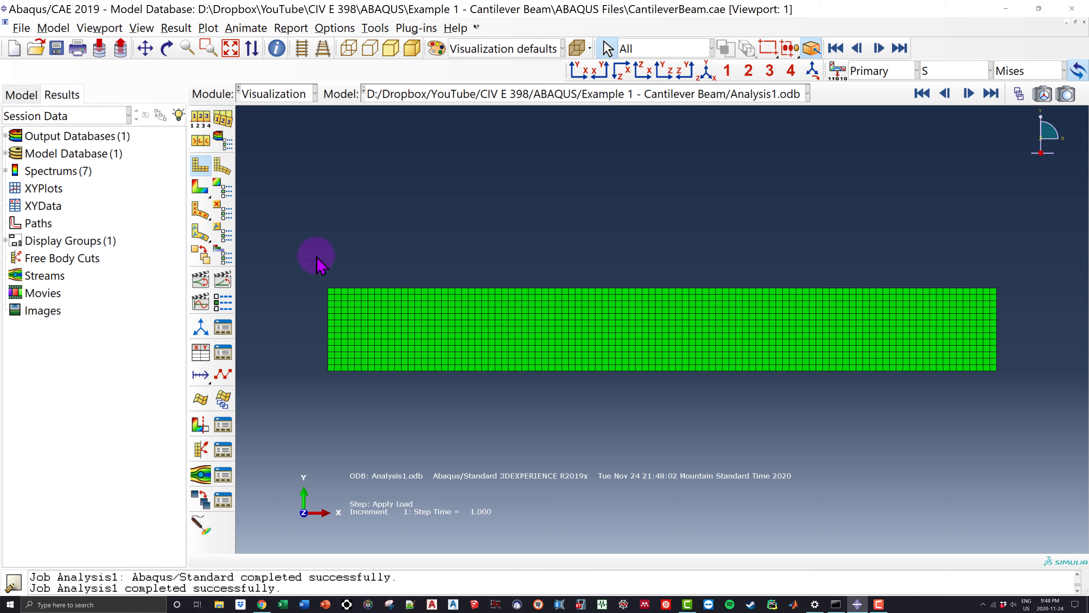
pyautogui.click(221, 165)
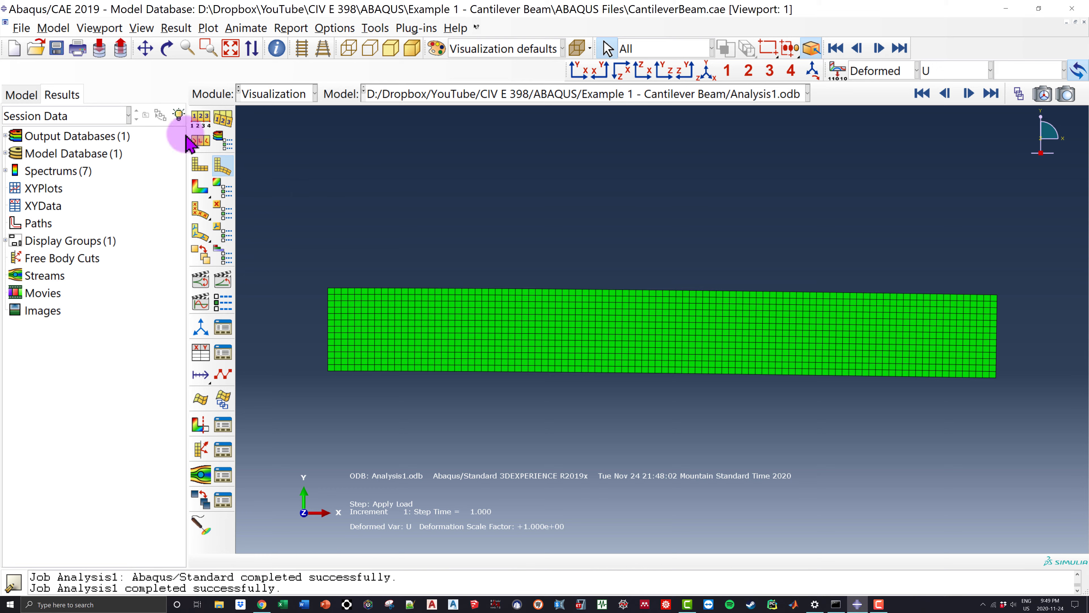
pyautogui.click(203, 165)
pyautogui.click(220, 165)
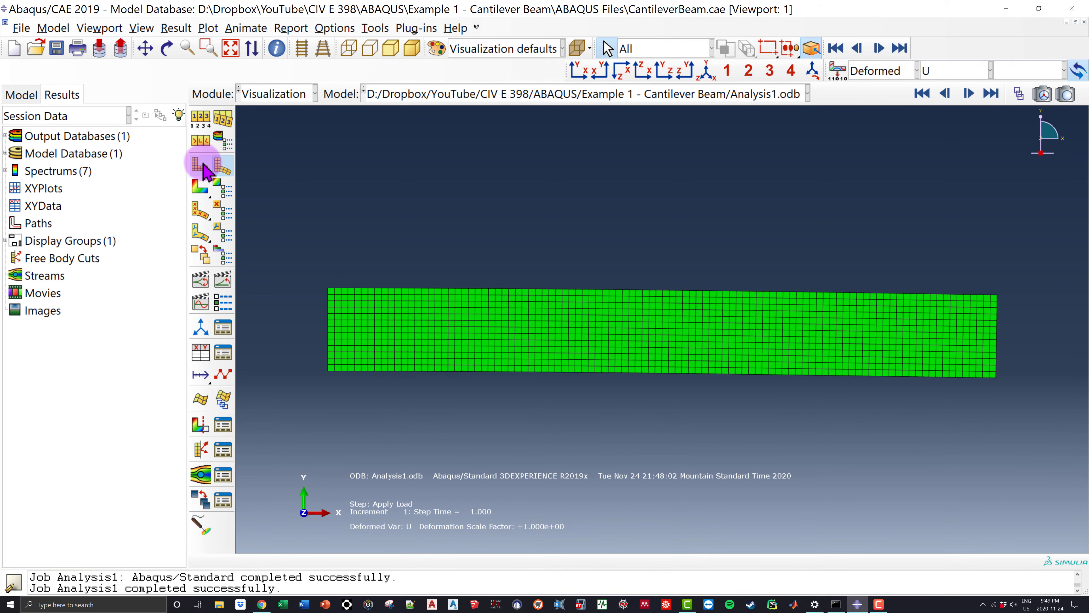
pyautogui.click(203, 165)
pyautogui.click(219, 165)
pyautogui.click(221, 168)
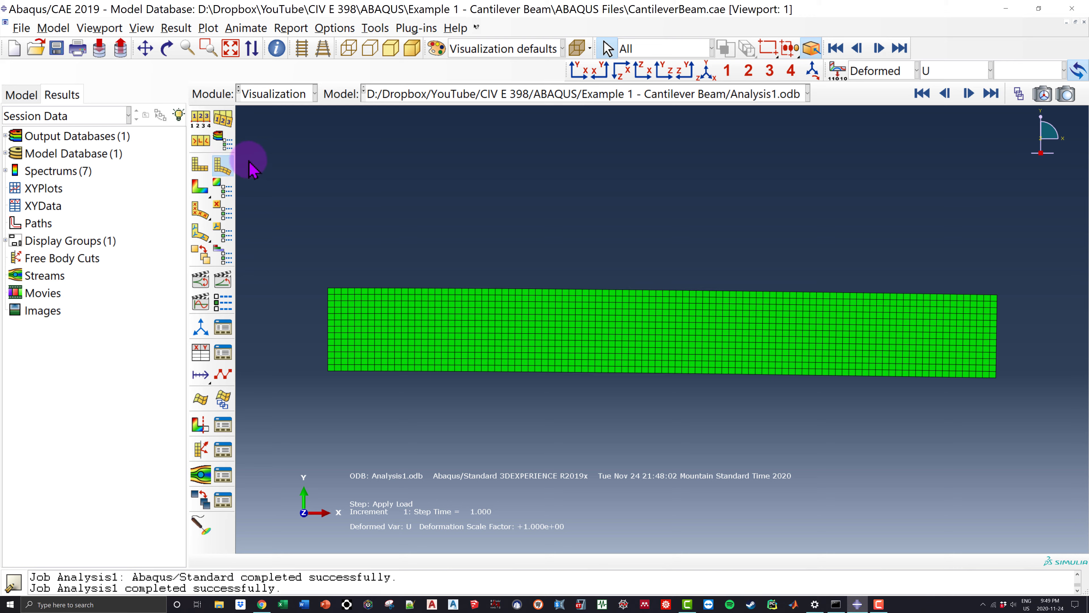
# Plot stress contours on the undeformed beam and examine the Mises, S11, S22 and S33 components.
pyautogui.click(201, 188)
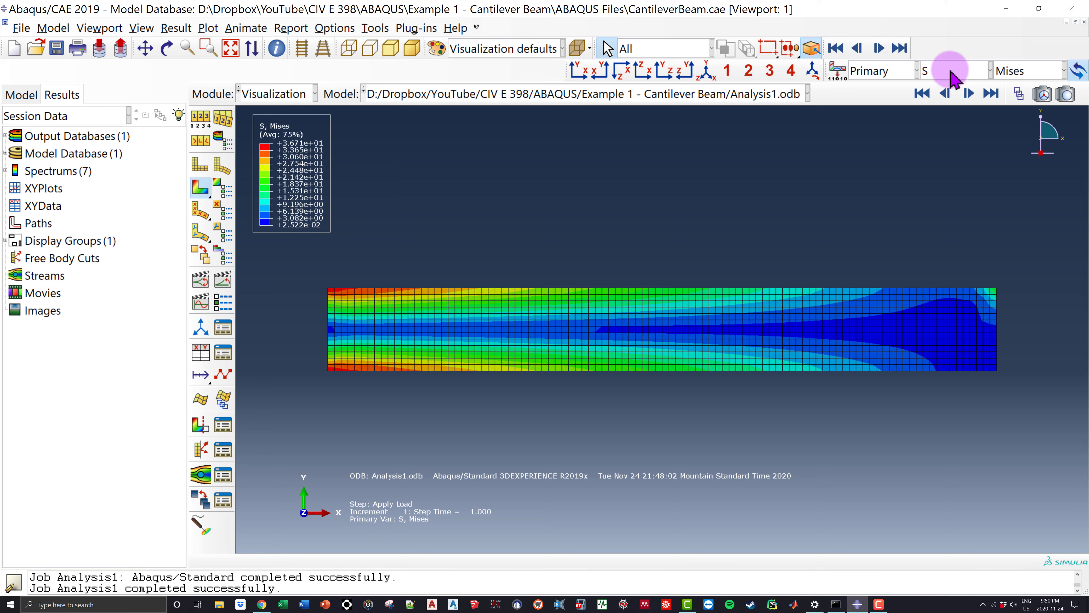
pyautogui.click(1031, 69)
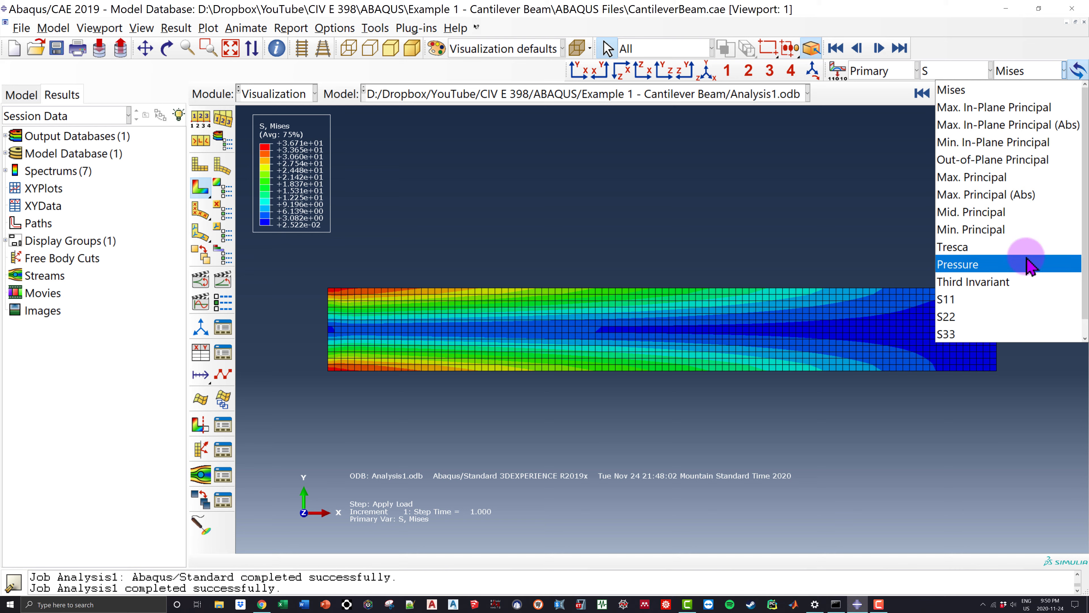
pyautogui.click(1008, 300)
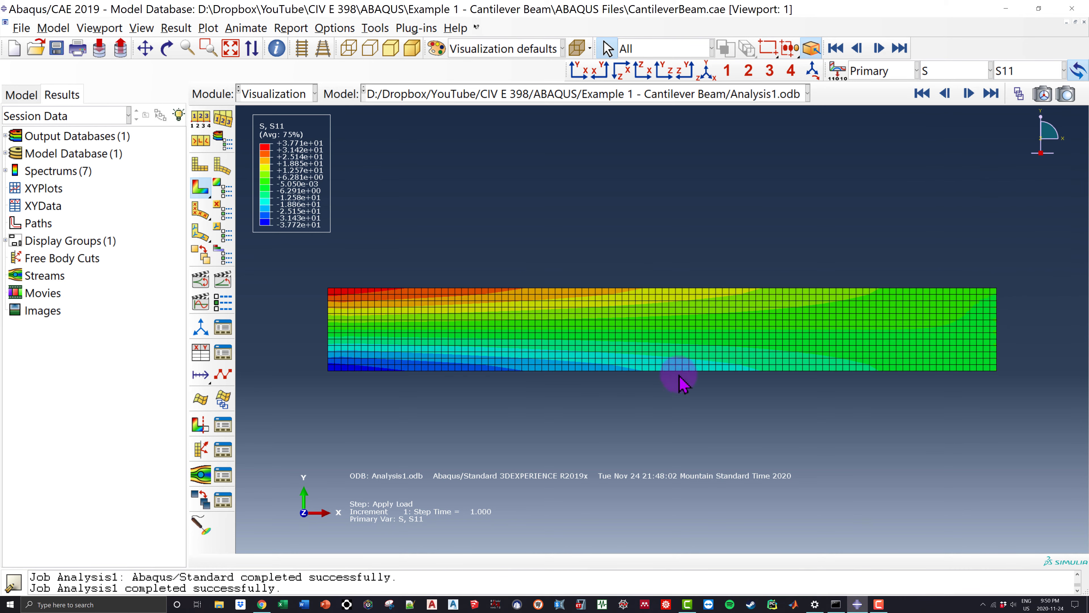
pyautogui.click(1064, 71)
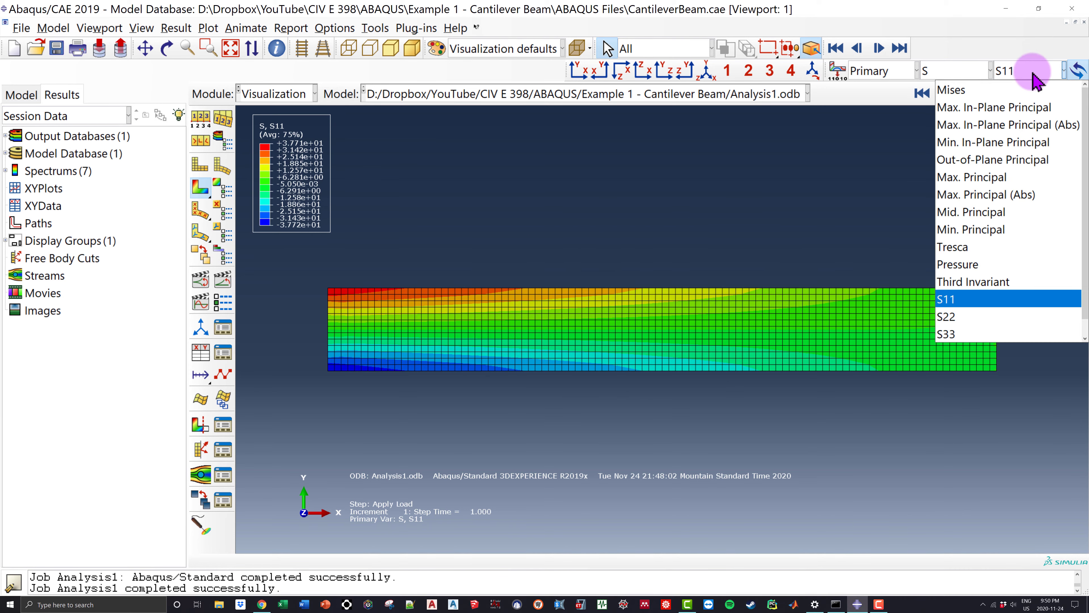
pyautogui.click(990, 320)
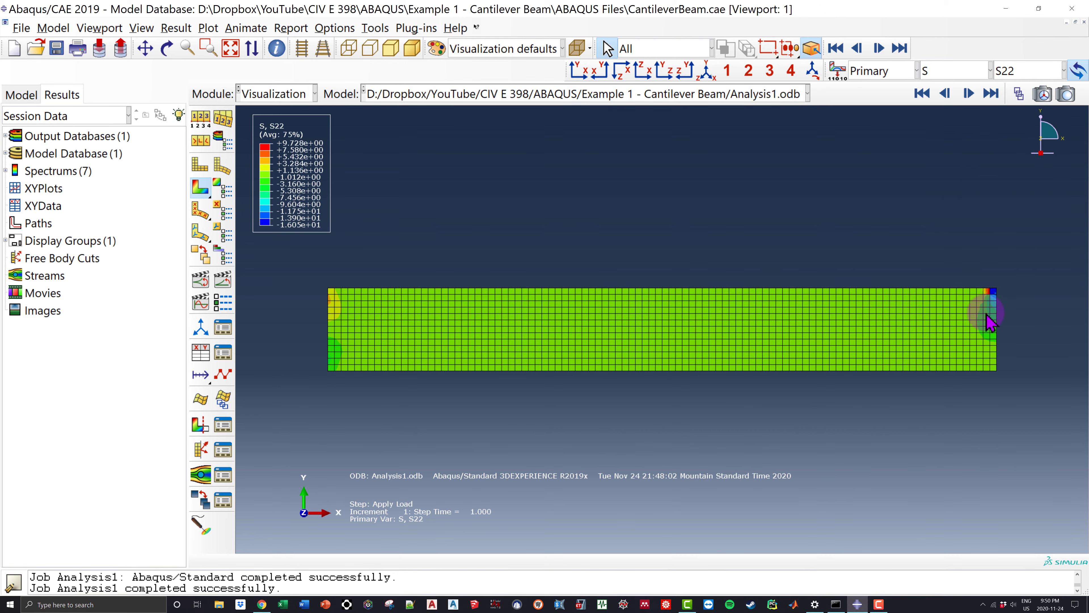
pyautogui.click(1017, 70)
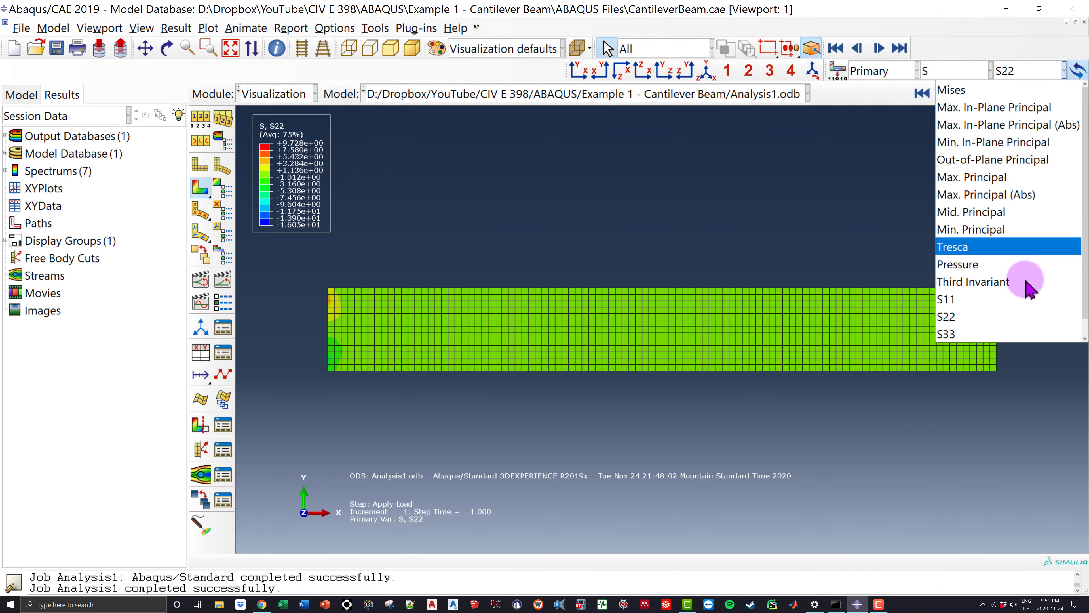
pyautogui.click(1000, 335)
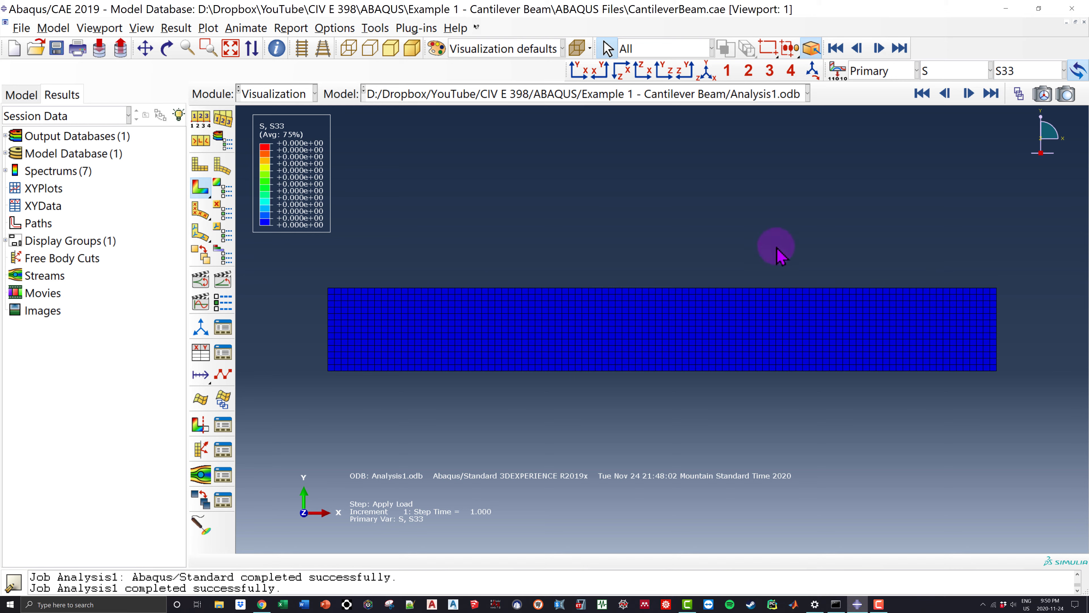
pyautogui.click(1020, 72)
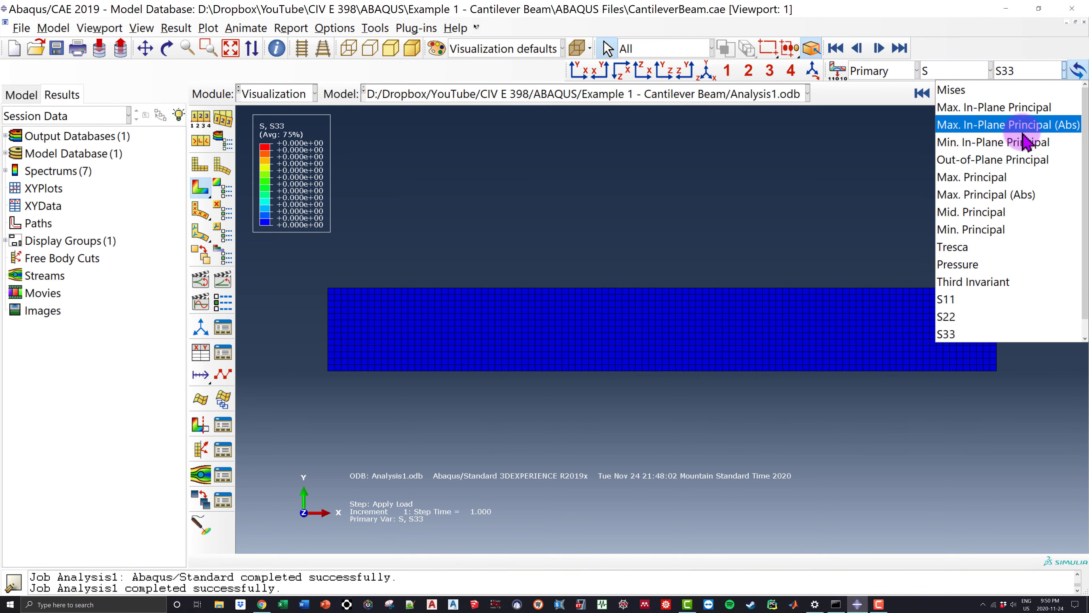
pyautogui.click(869, 167)
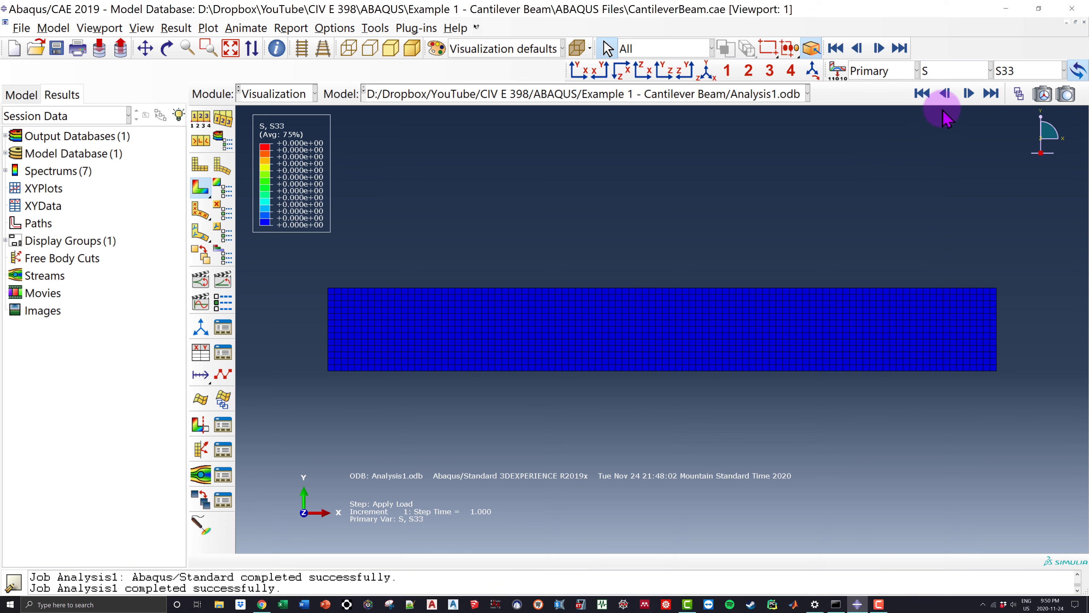
# Switch the contour plot to displacement U and view its magnitude, U1 and U2 components.
pyautogui.click(955, 75)
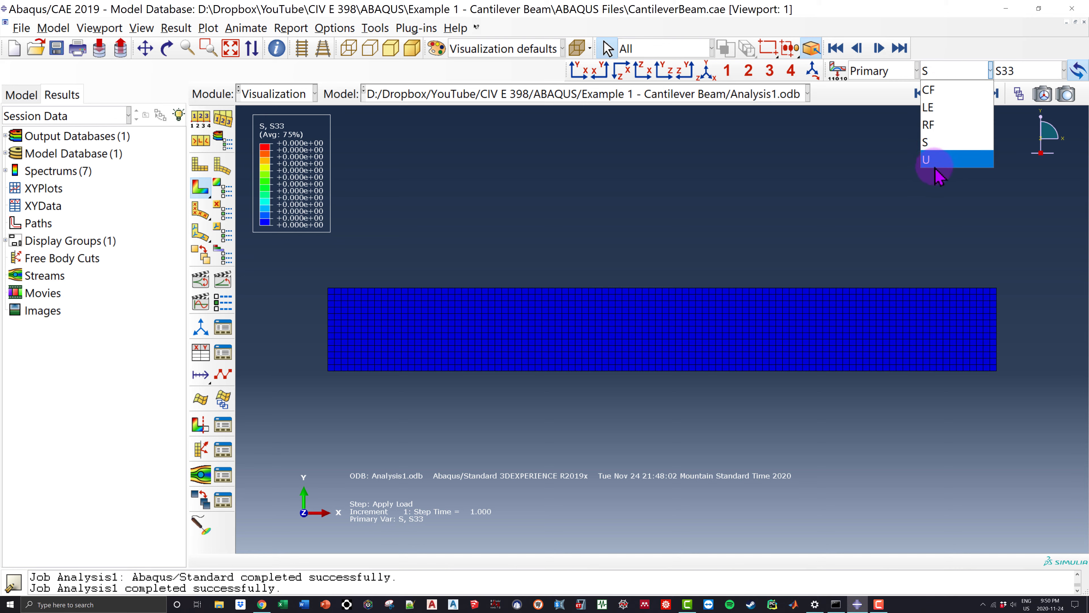
pyautogui.click(949, 160)
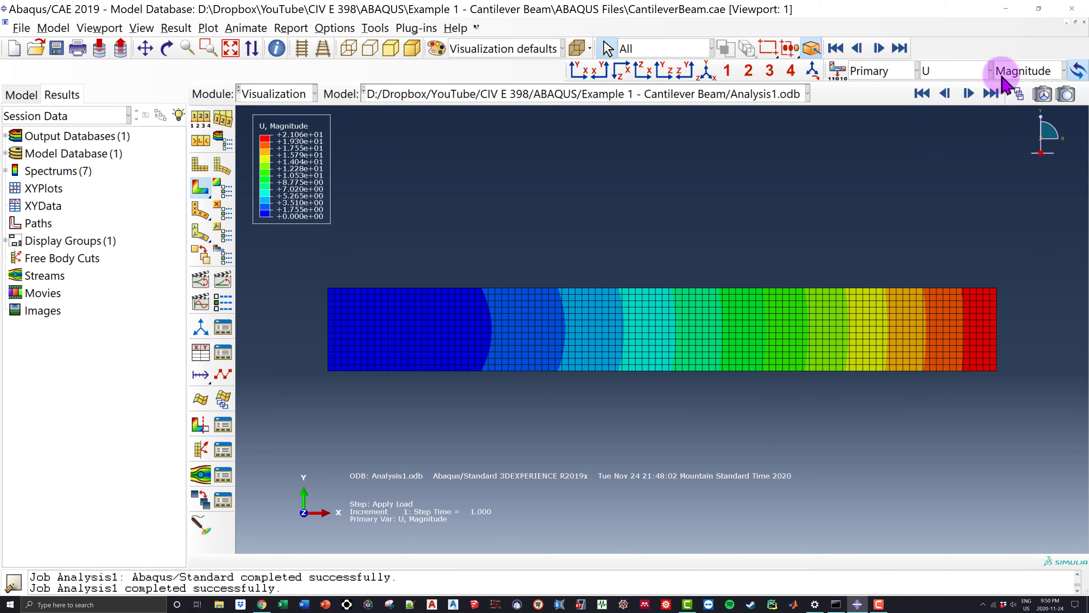
pyautogui.click(1035, 72)
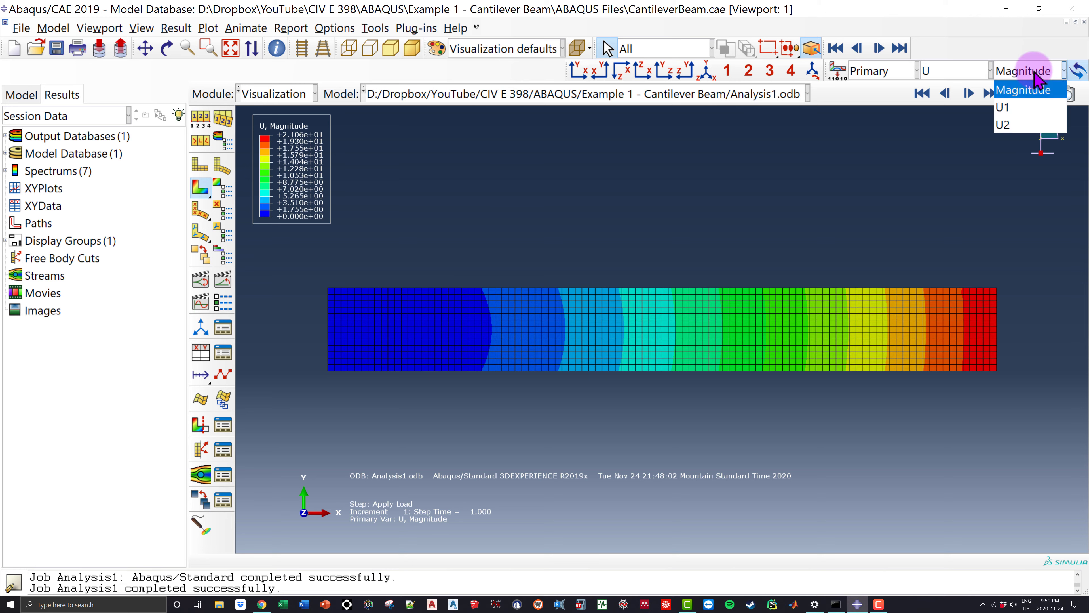
pyautogui.click(1017, 108)
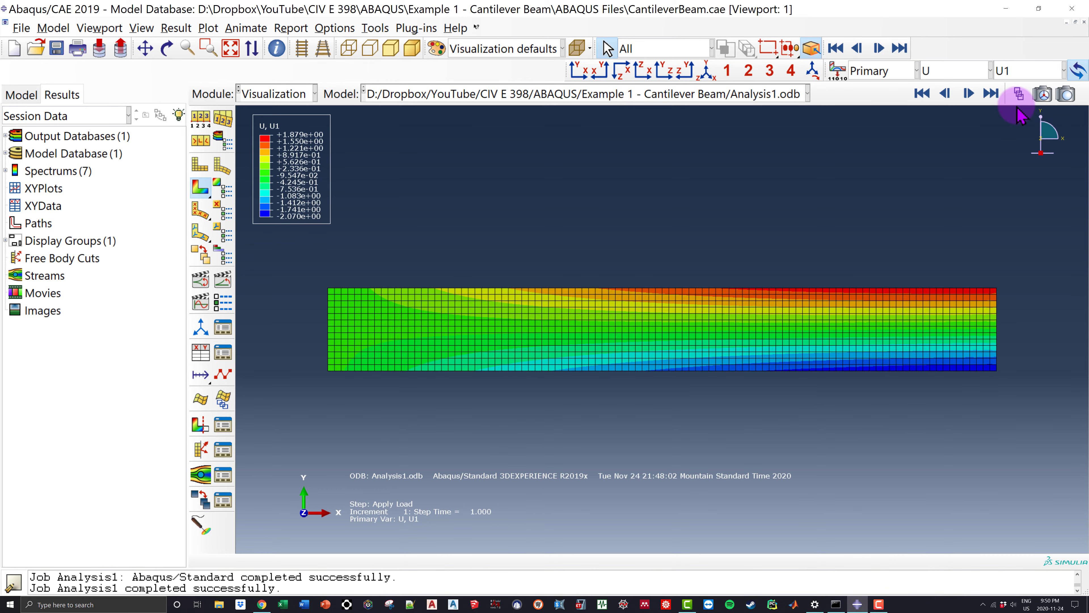
pyautogui.click(1028, 73)
pyautogui.click(1023, 124)
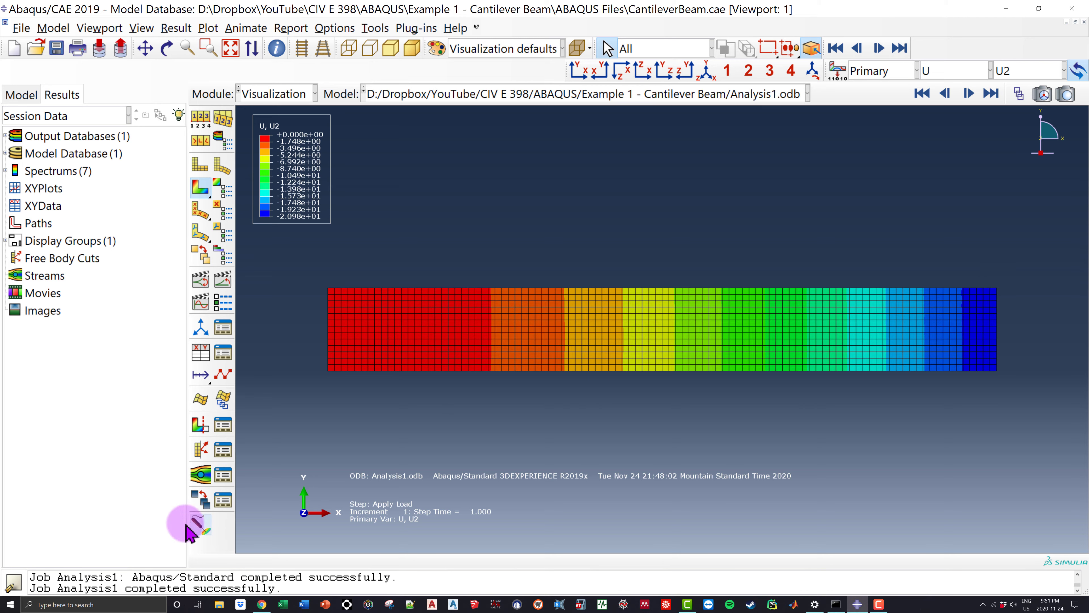
# Probe the U2 displacement at nodes near the beam's free end.
pyautogui.click(201, 527)
pyautogui.moveTo(394, 81); pyautogui.dragTo(422, 285)
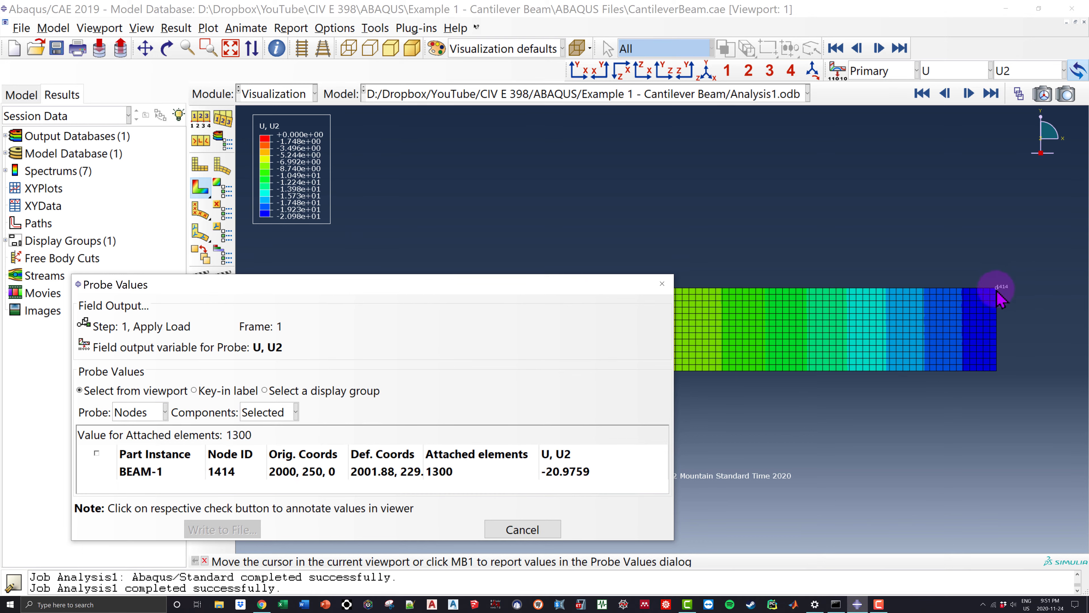
pyautogui.moveTo(992, 349)
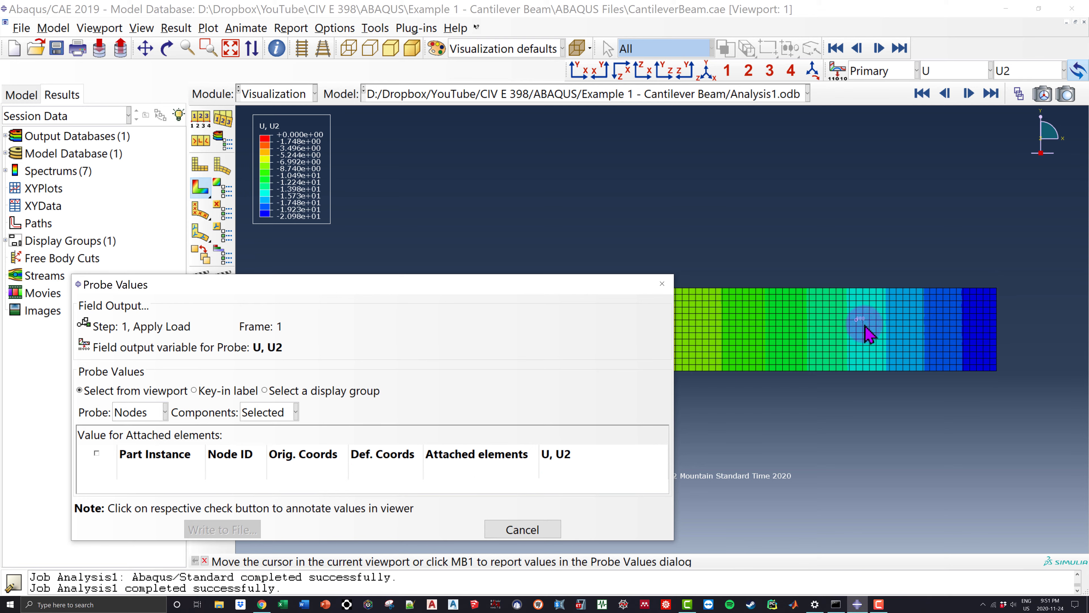
pyautogui.moveTo(851, 315)
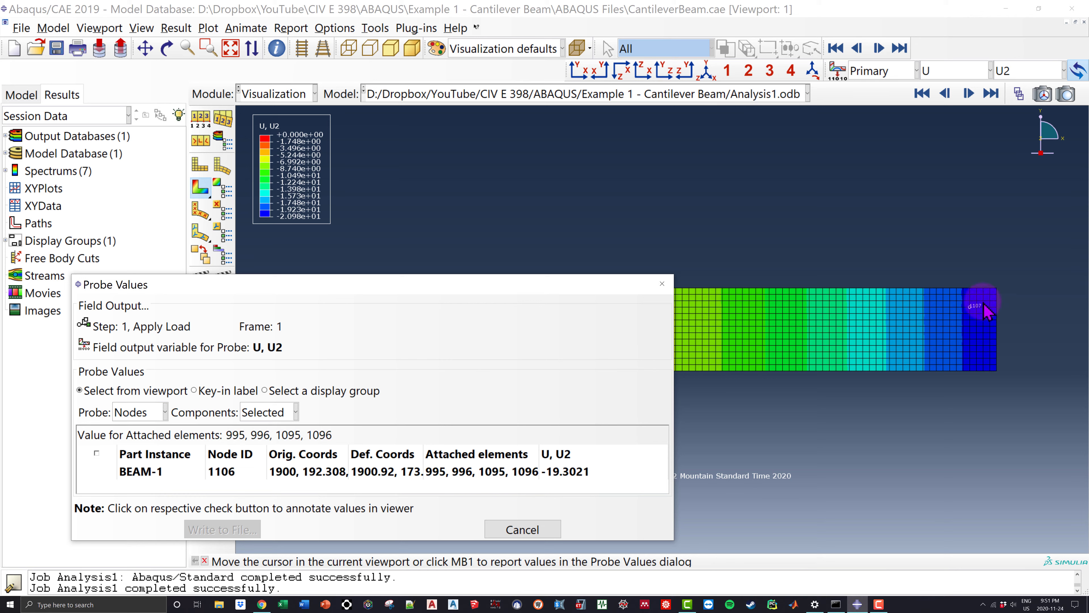
# Probe the U2 displacement at the upper corner node of the beam's free end and discard the probed values without writing a file.
pyautogui.click(998, 291)
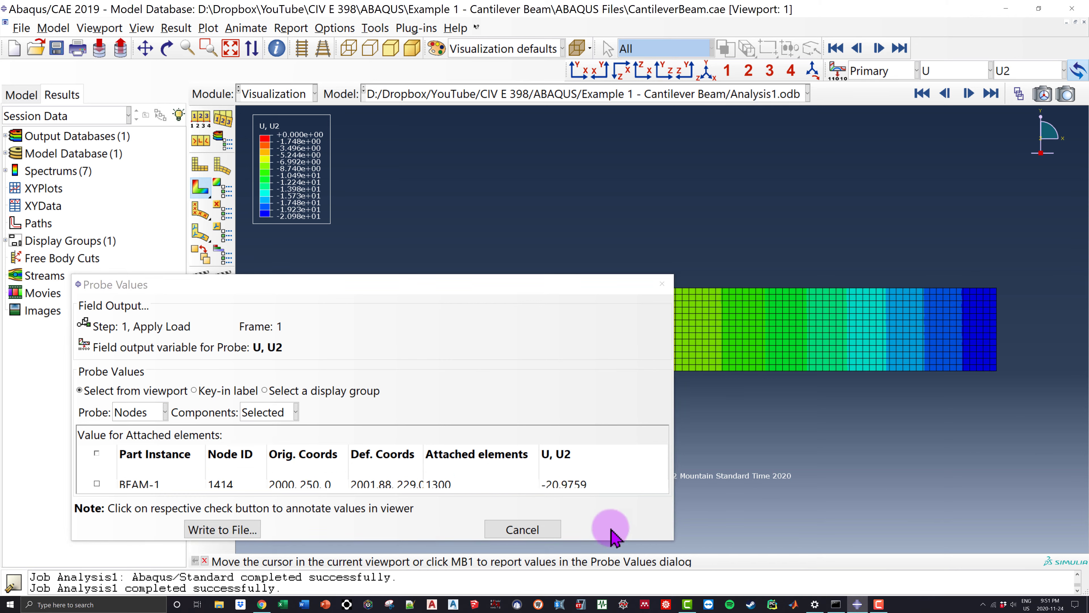
pyautogui.moveTo(536, 287); pyautogui.dragTo(548, 237)
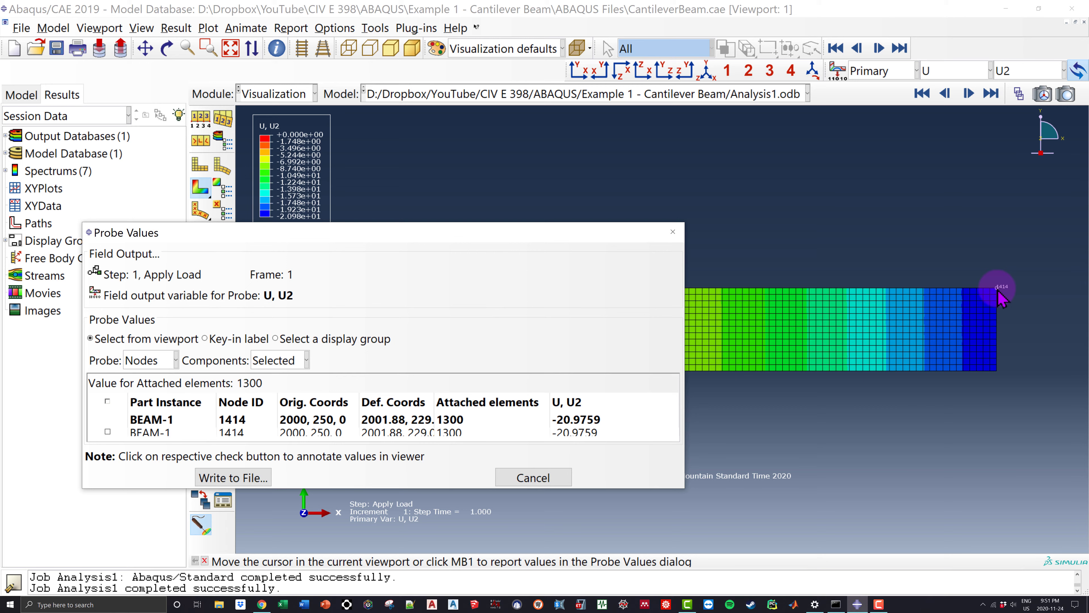
pyautogui.click(673, 232)
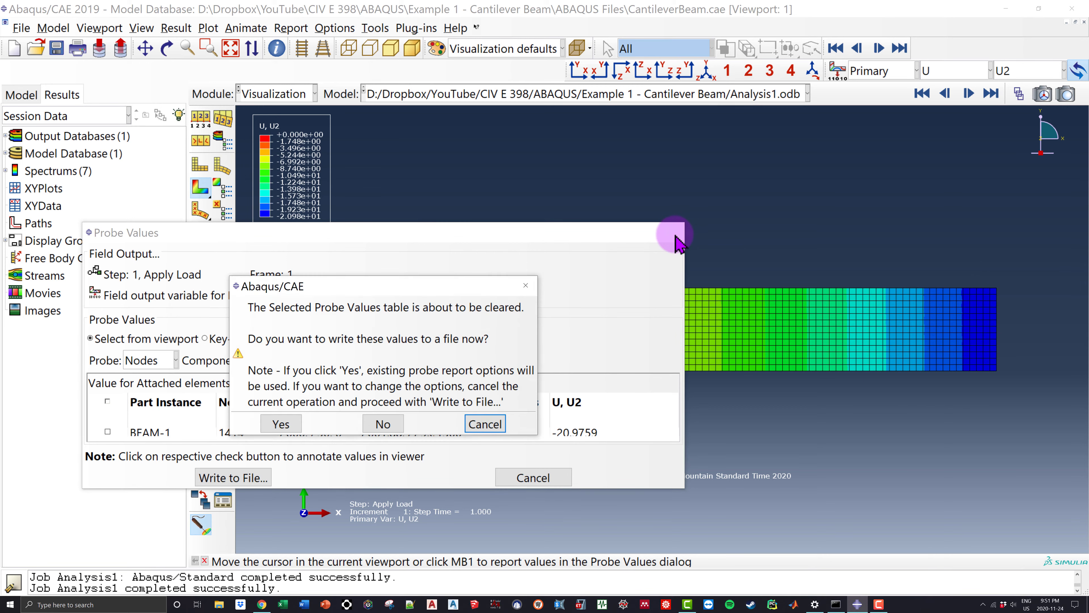
pyautogui.click(526, 285)
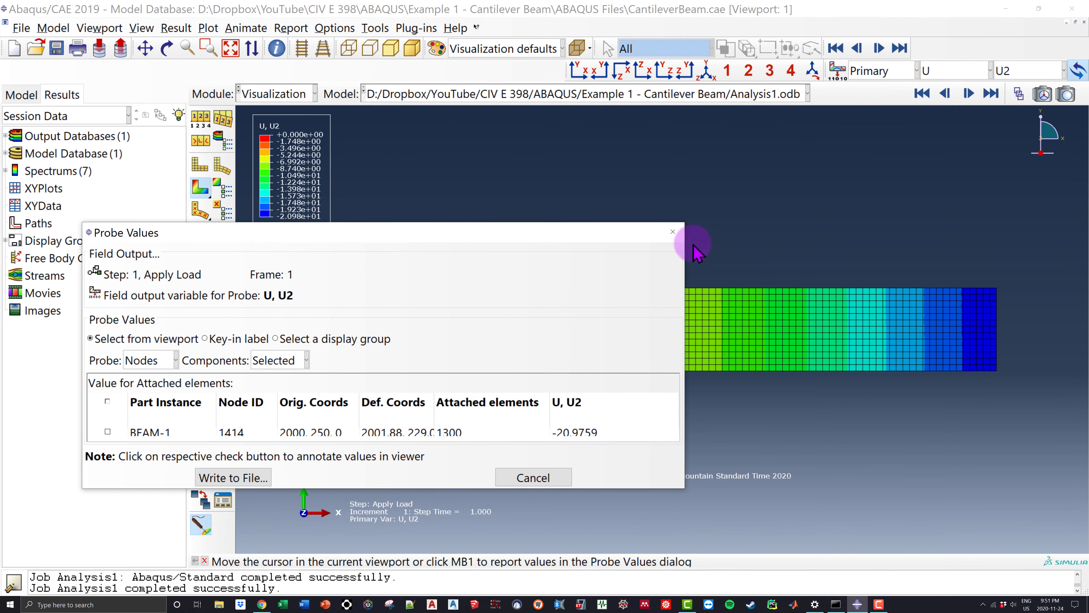
pyautogui.click(674, 233)
pyautogui.click(390, 423)
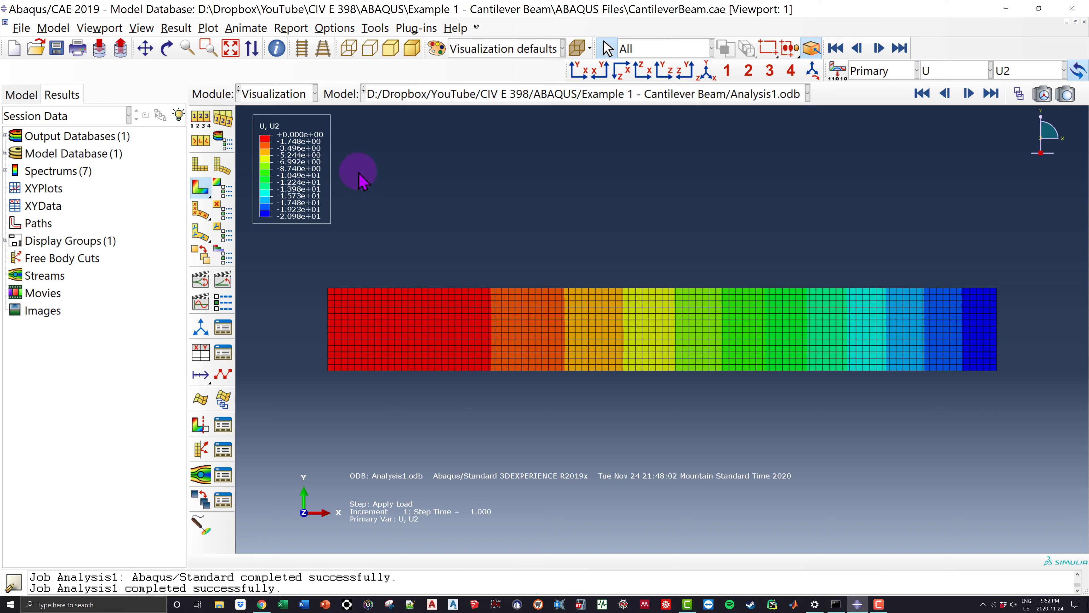
# Return to the model tree and review the Elastic material's Young's modulus and Poisson's ratio without changing them.
pyautogui.click(21, 95)
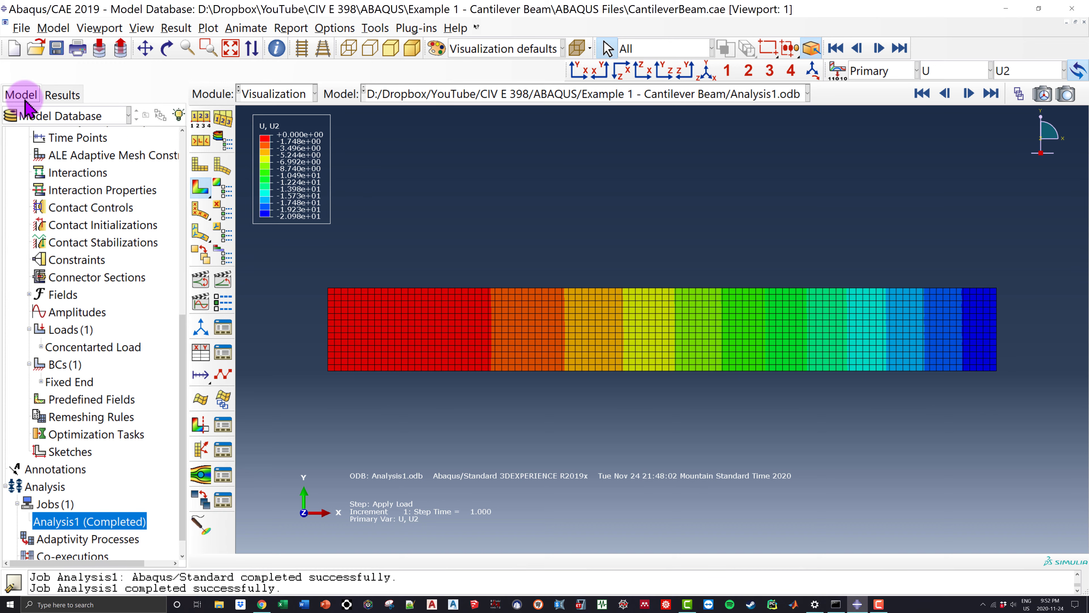
pyautogui.scroll(7, 145, 304)
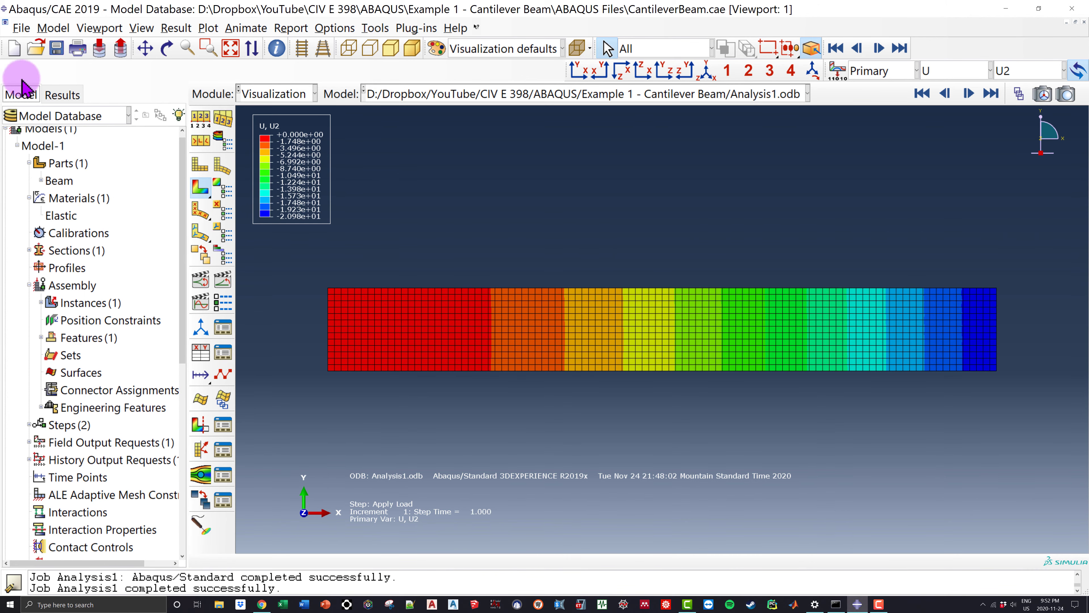
pyautogui.doubleClick(62, 224)
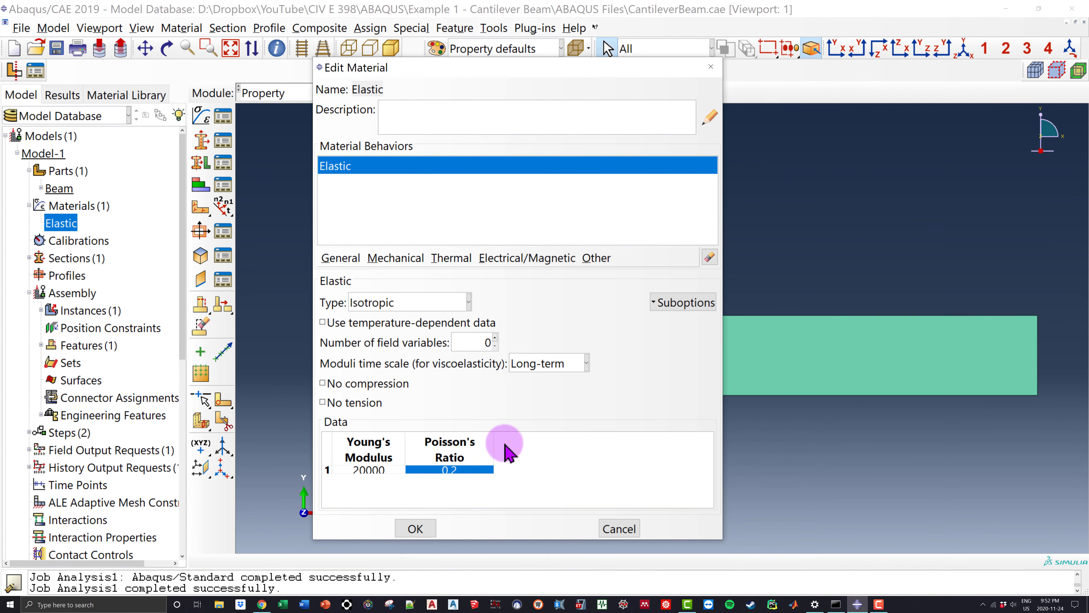
pyautogui.click(711, 67)
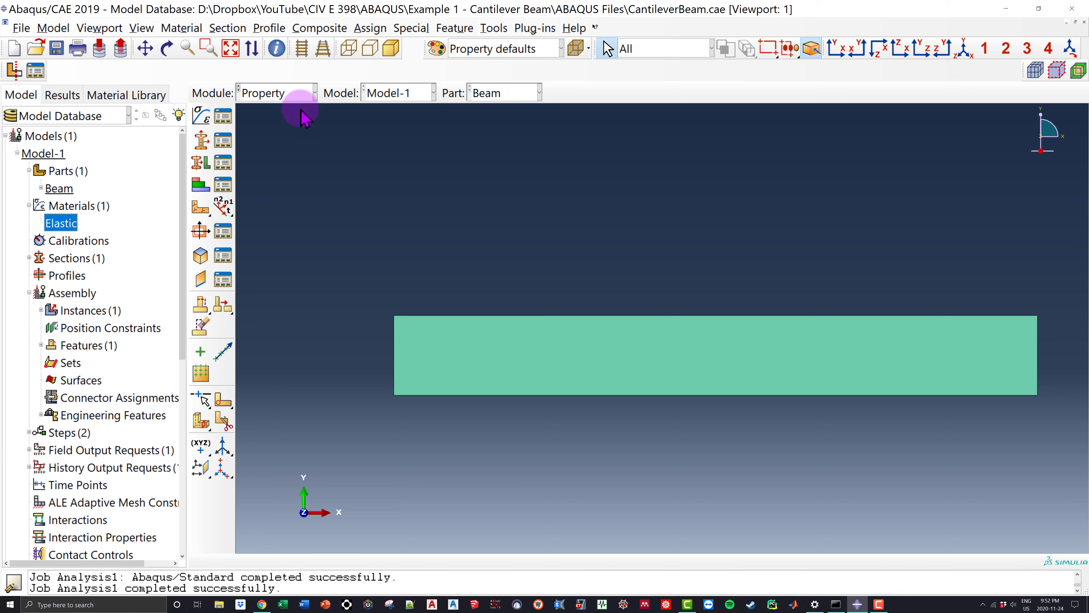
# In the Mesh module, change the beam's element type to quadratic quadrilateral CPS8 with reduced integration turned off.
pyautogui.click(291, 94)
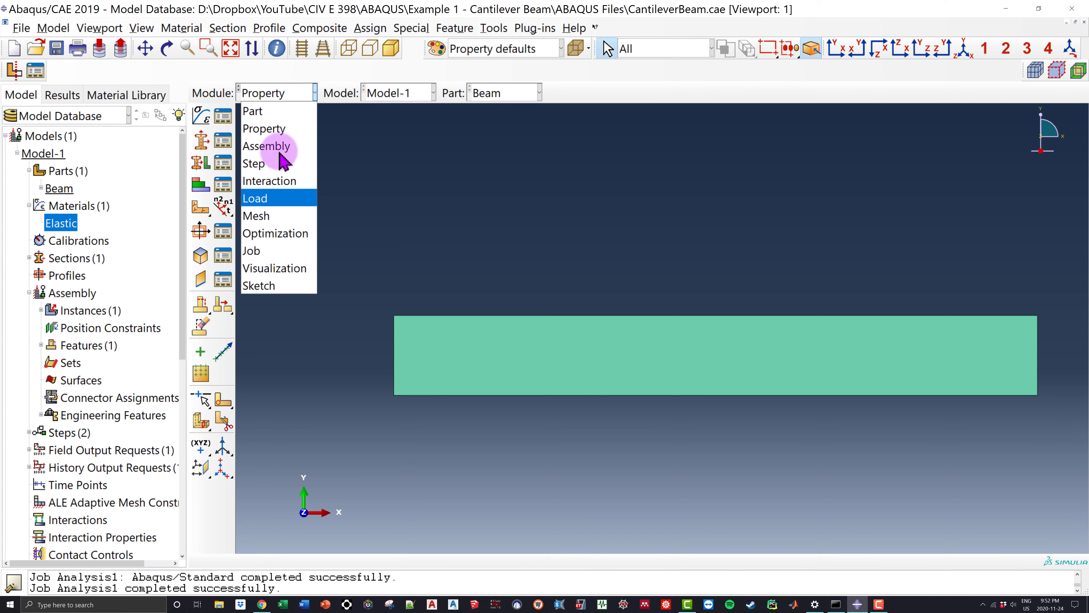
pyautogui.click(280, 216)
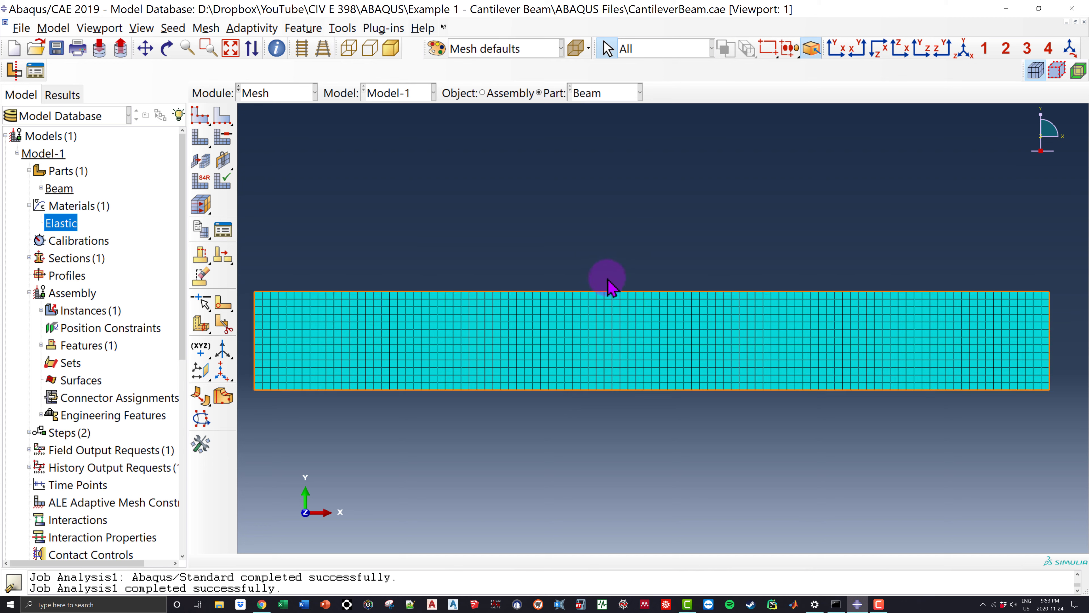
pyautogui.scroll(4, 259, 301)
pyautogui.scroll(6, 266, 305)
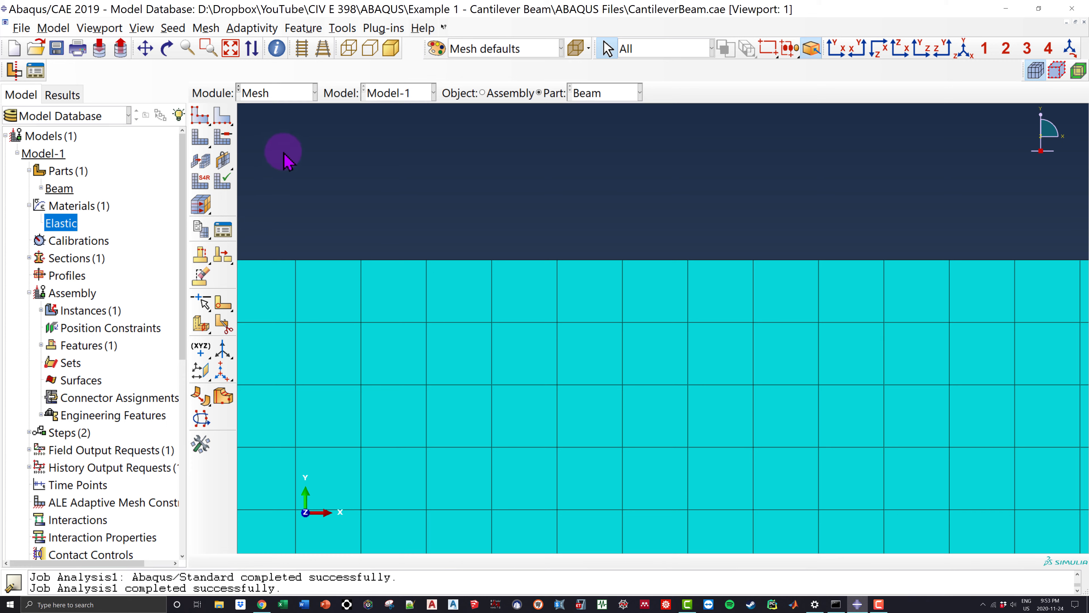
pyautogui.click(201, 184)
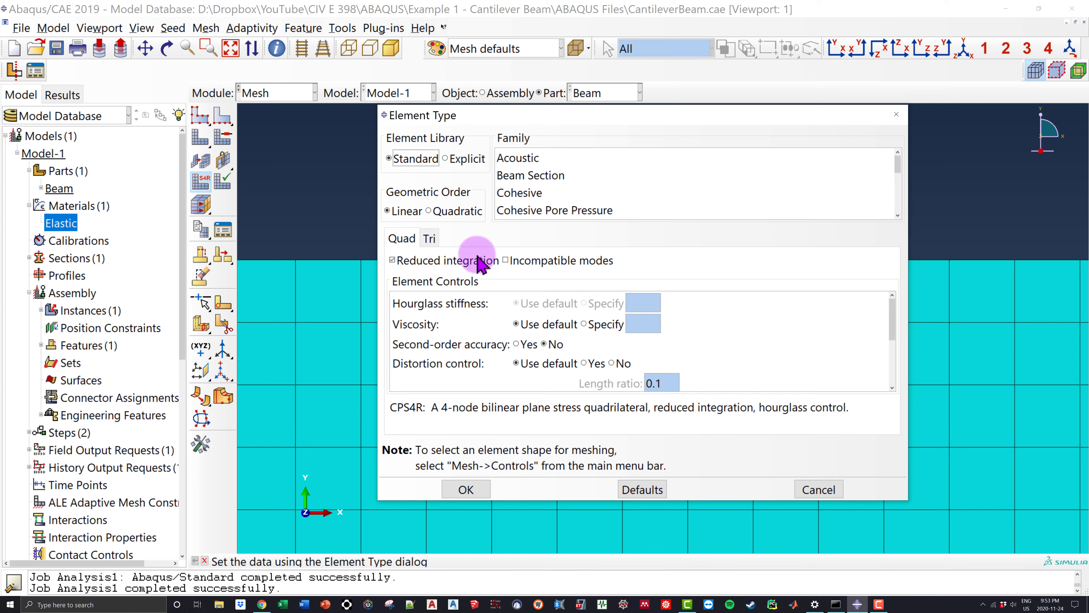
pyautogui.click(393, 261)
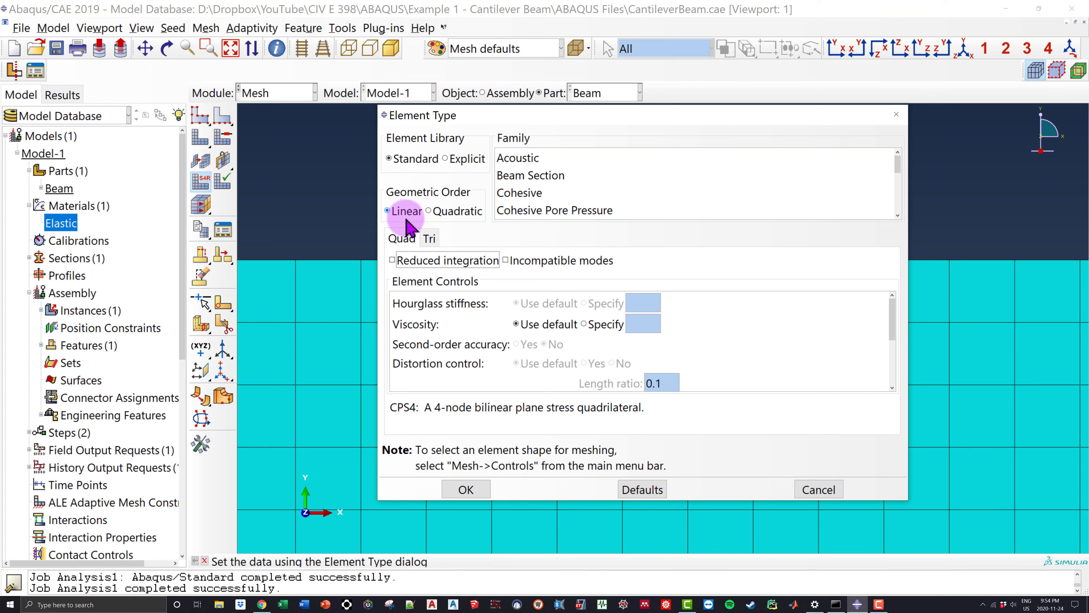
pyautogui.click(428, 211)
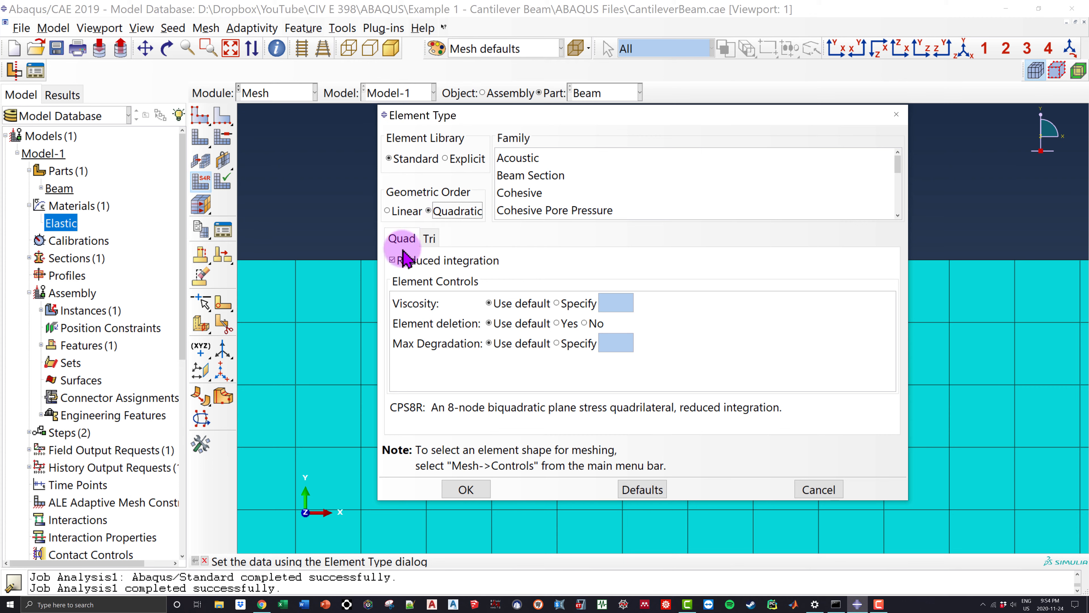
pyautogui.click(392, 260)
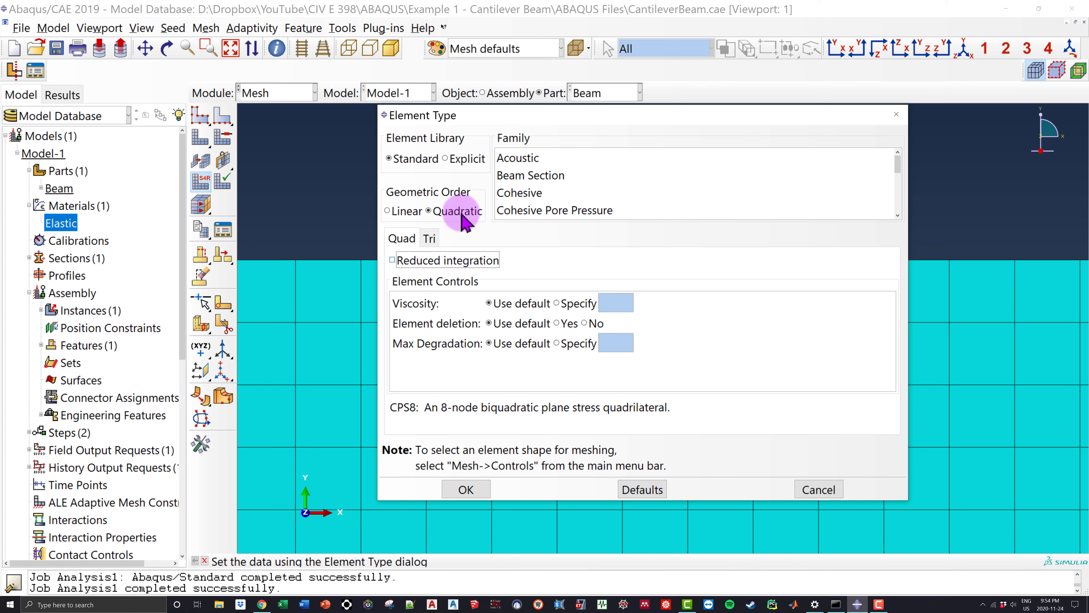
pyautogui.click(479, 493)
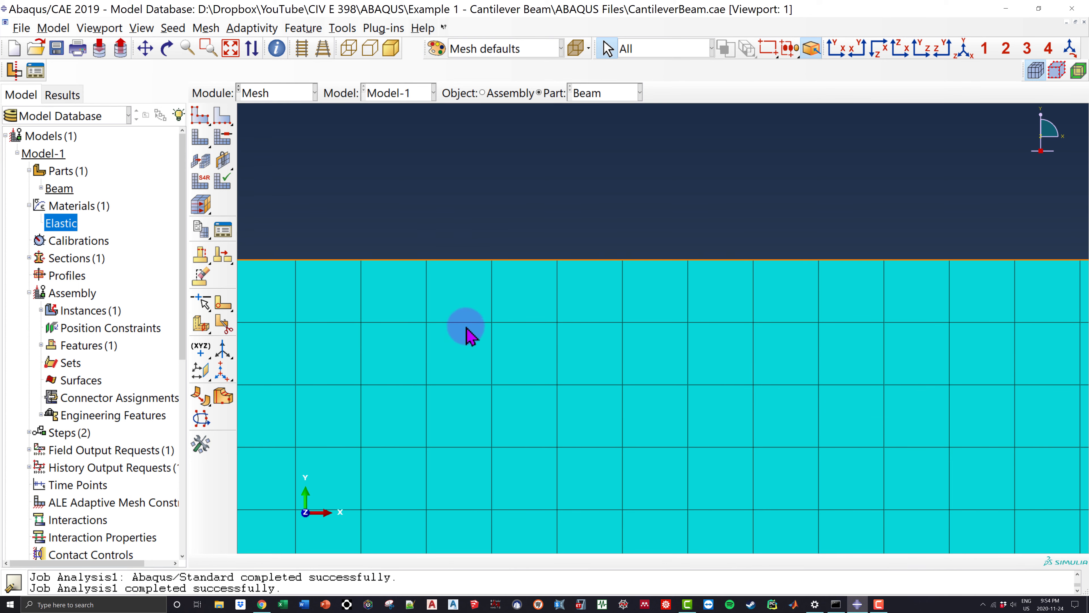
# Resubmit the Analysis1 job with the changed elements, overwriting its existing job files.
pyautogui.scroll(-3, 442, 319)
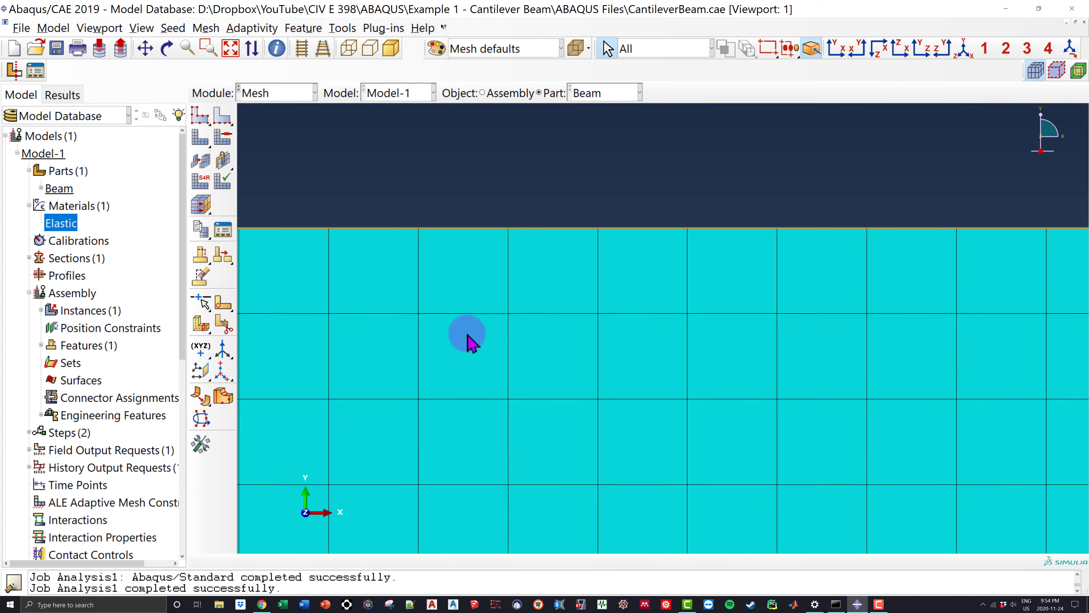
pyautogui.scroll(8, 467, 334)
pyautogui.scroll(5, 614, 349)
pyautogui.keyDown('ctrl'); pyautogui.keyDown('alt'); pyautogui.moveTo(644, 365); pyautogui.dragTo(511, 333, button='middle'); pyautogui.keyUp('alt'); pyautogui.keyUp('ctrl')
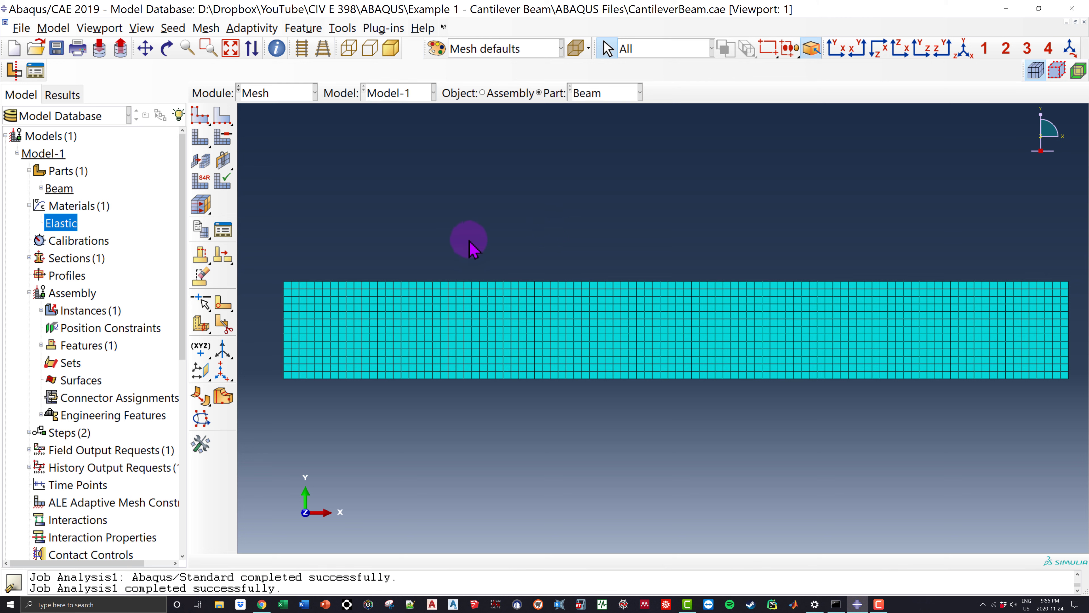
pyautogui.scroll(-1, 98, 302)
pyautogui.scroll(-7, 100, 309)
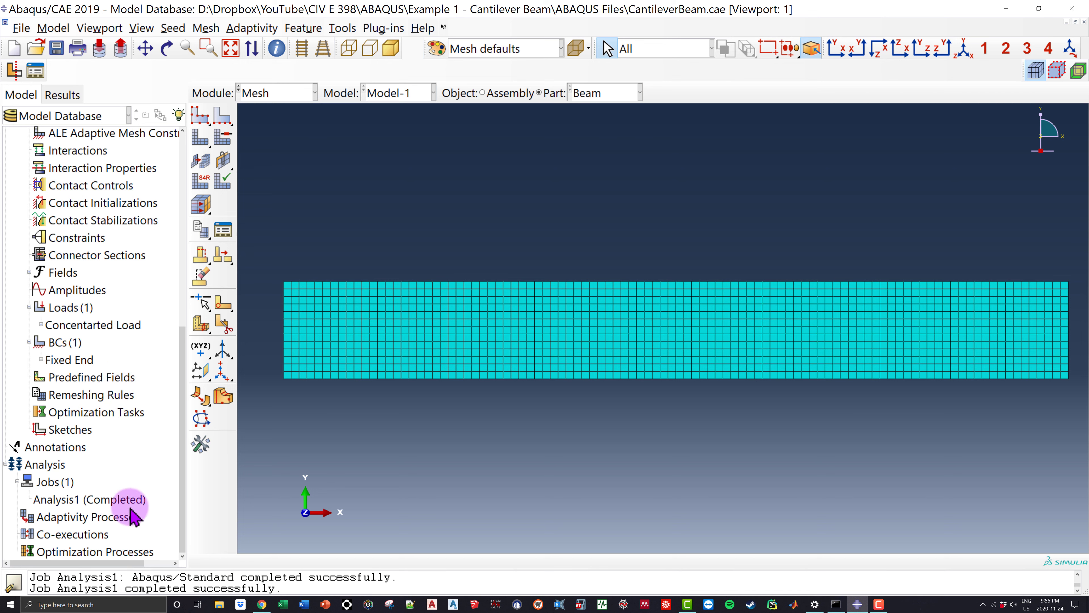
pyautogui.click(62, 504)
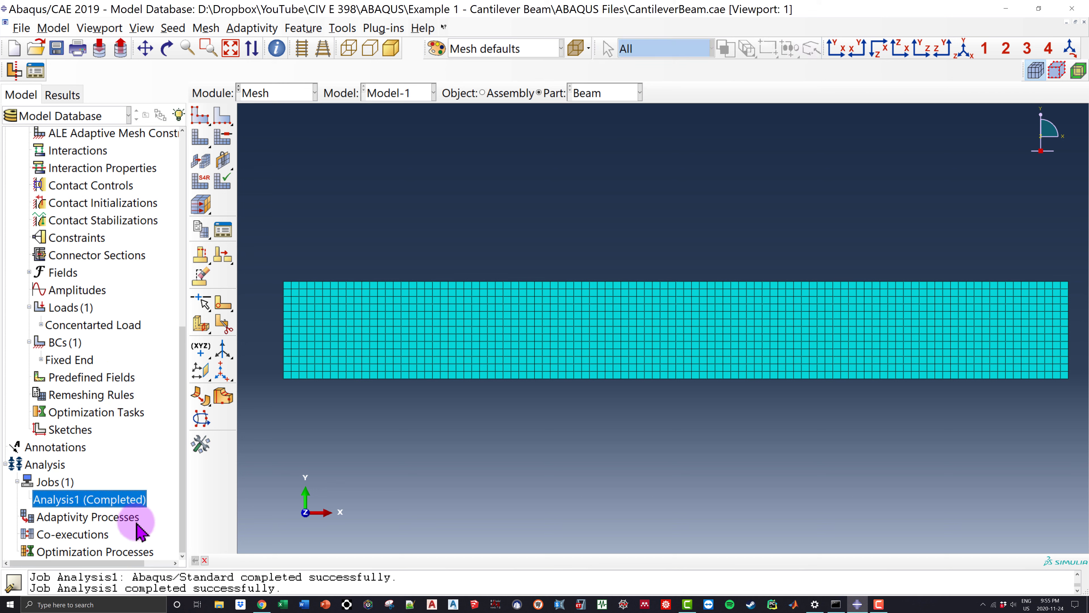
pyautogui.rightClick(110, 504)
pyautogui.click(129, 497)
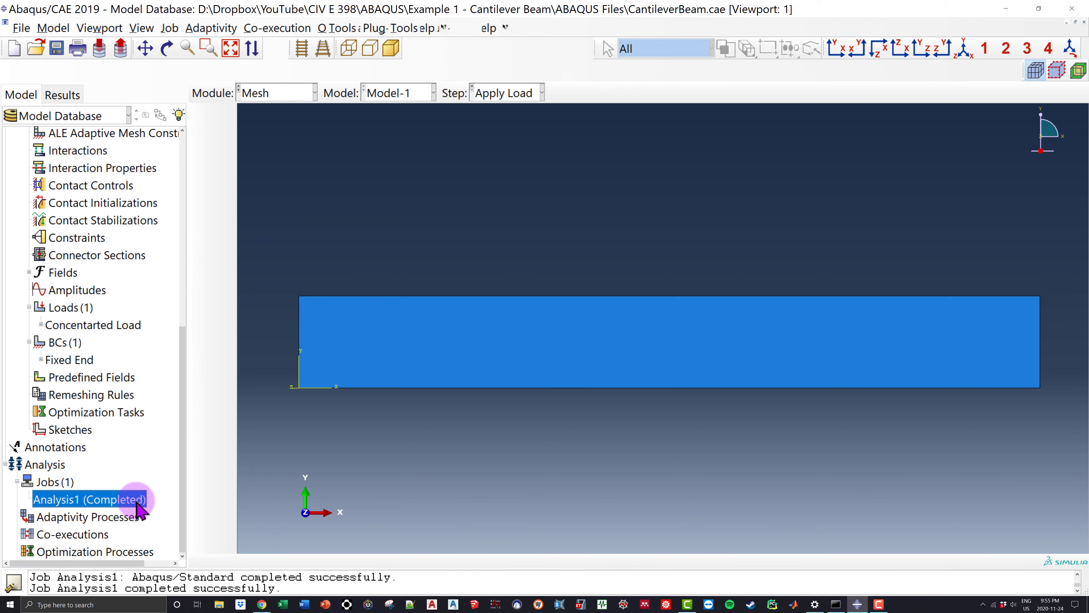
pyautogui.moveTo(296, 158); pyautogui.dragTo(352, 169)
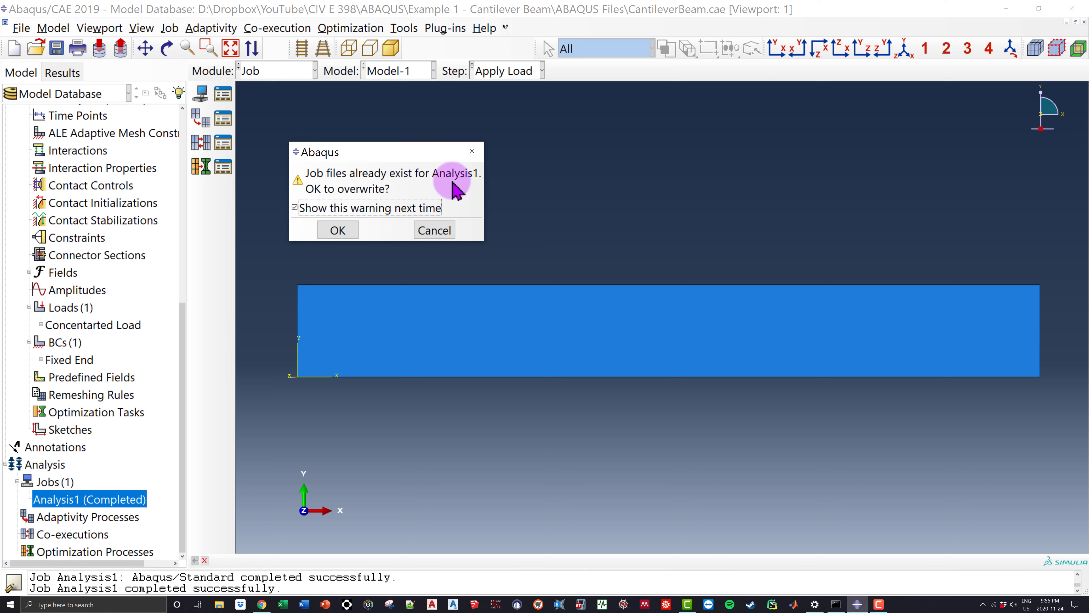
pyautogui.click(338, 230)
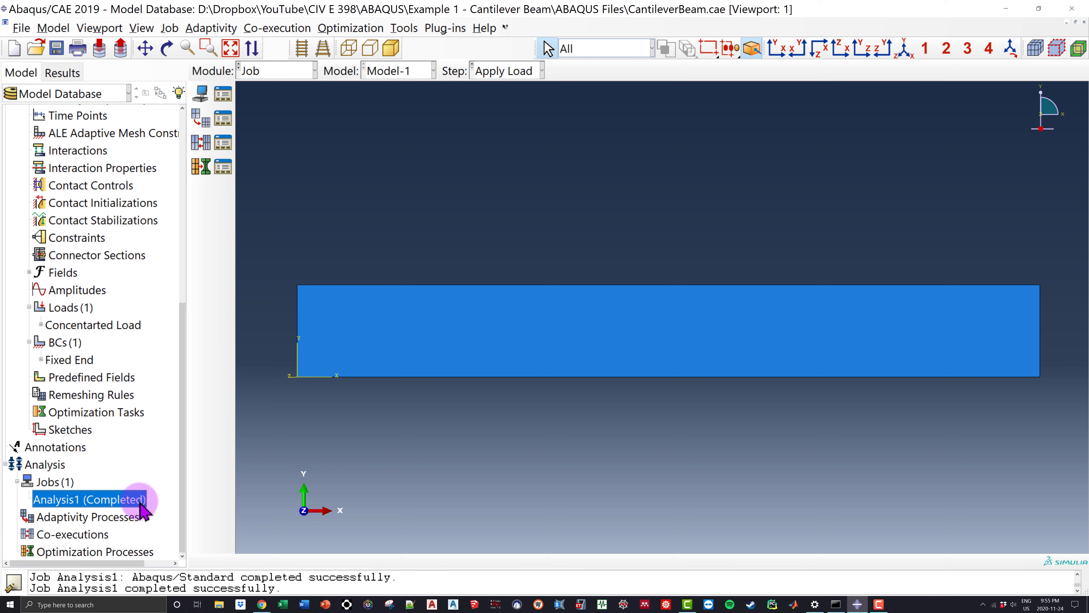
# Open the results of the rerun Analysis1 job and compare the beam's undeformed and deformed shapes.
pyautogui.rightClick(141, 504)
pyautogui.click(179, 551)
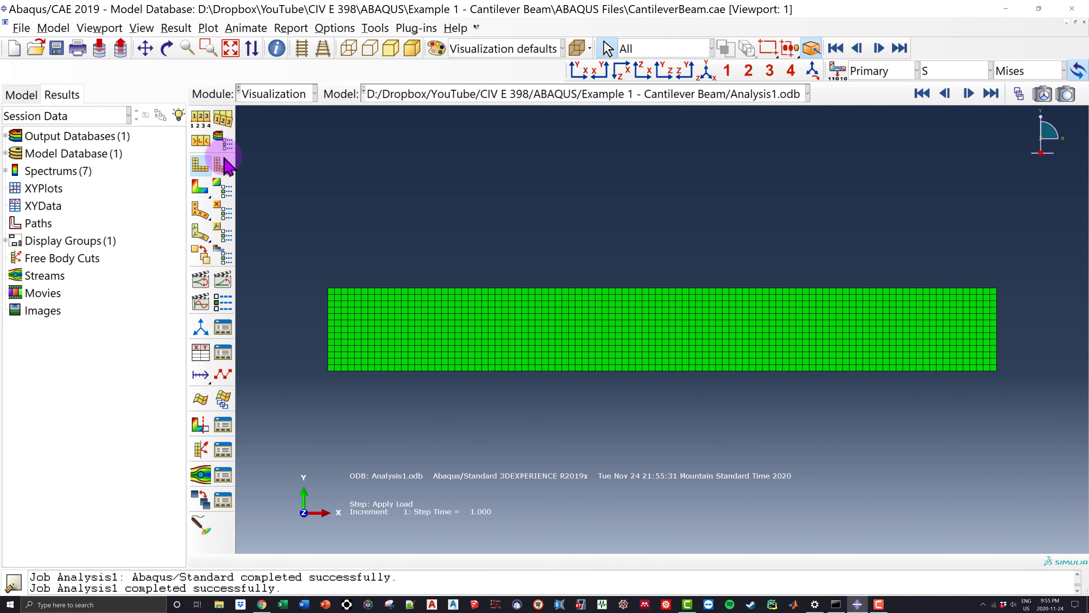
pyautogui.click(200, 165)
pyautogui.click(219, 168)
pyautogui.click(204, 167)
pyautogui.click(220, 168)
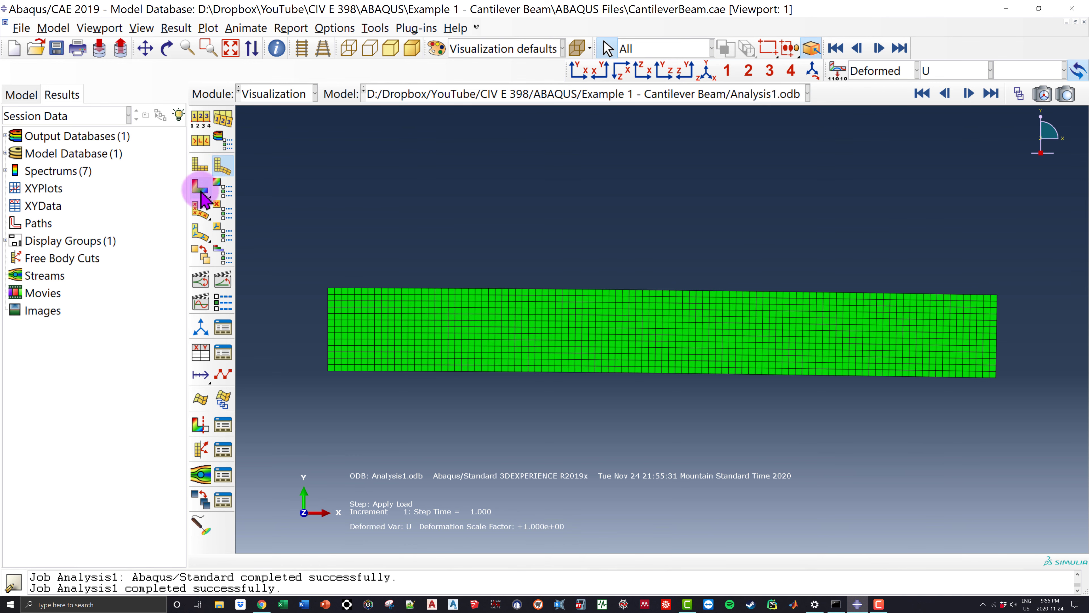
# Plot contours on the undeformed beam and display the U2 component of displacement U.
pyautogui.click(200, 189)
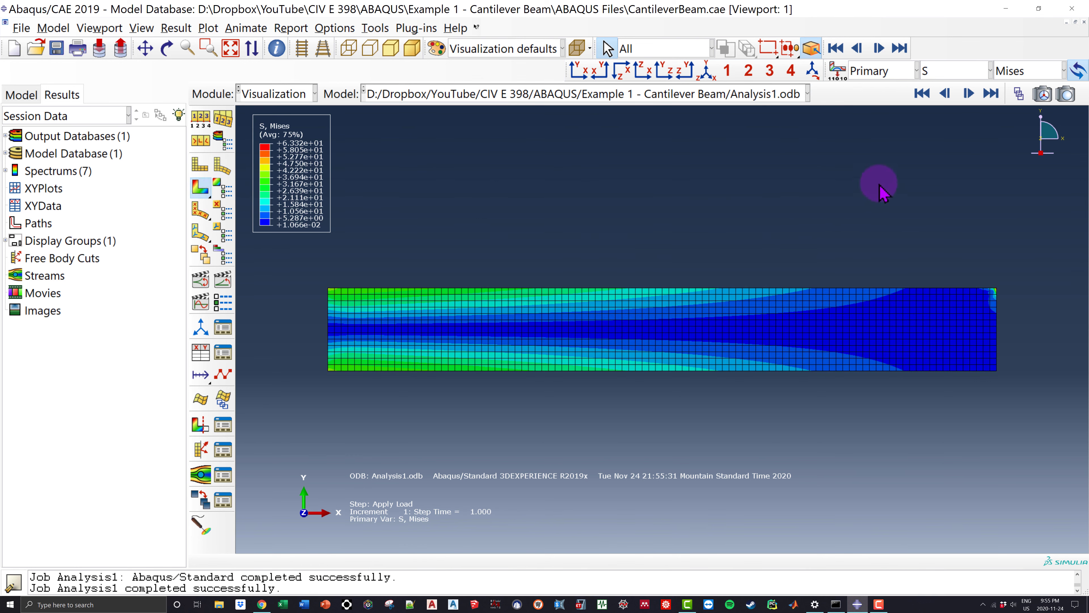
pyautogui.click(990, 71)
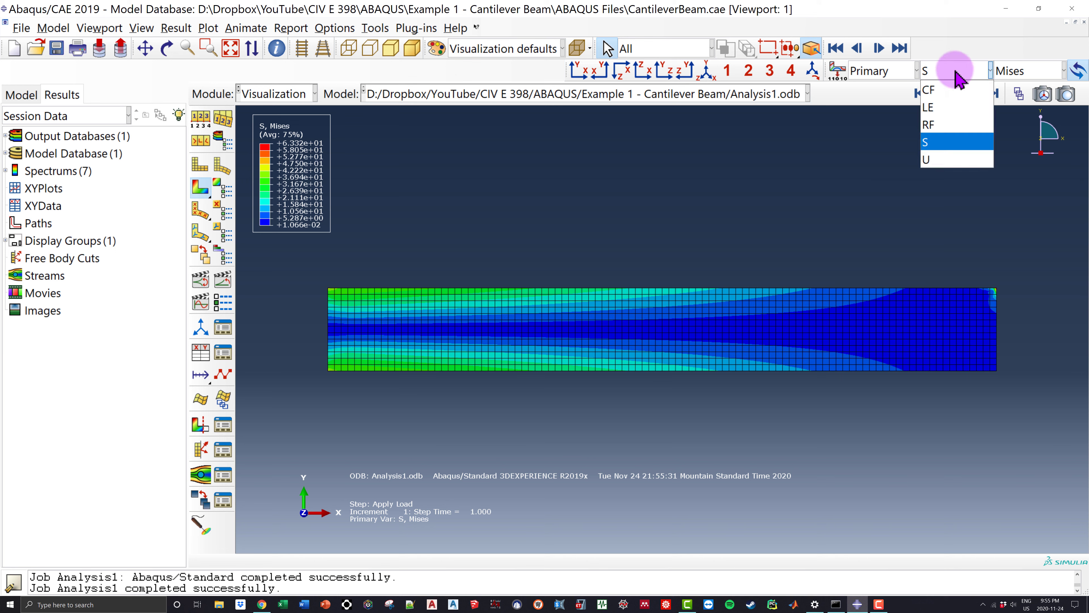
pyautogui.click(949, 159)
pyautogui.click(1020, 72)
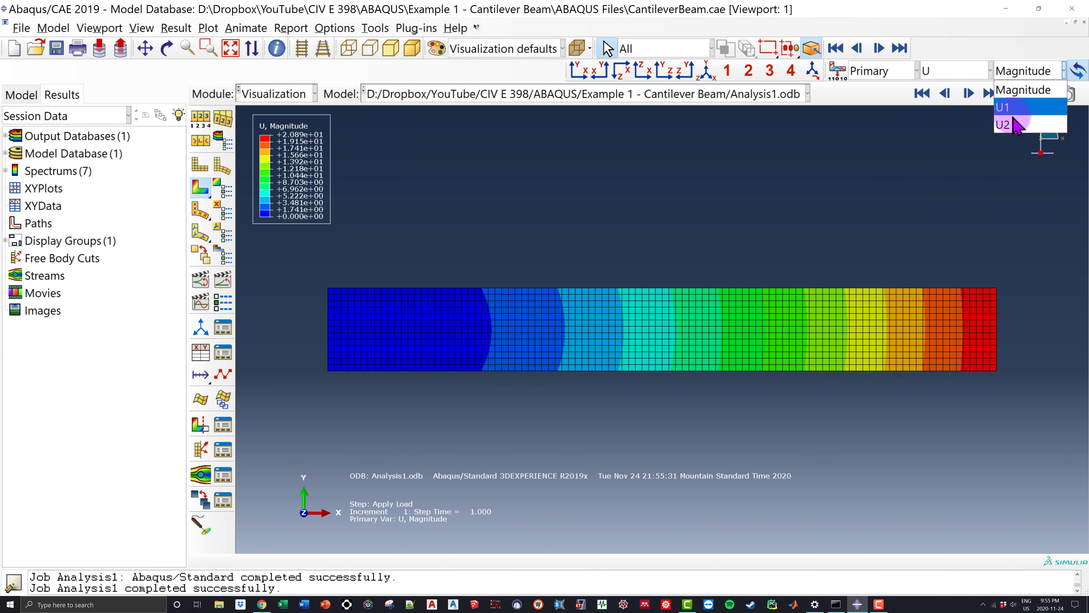
pyautogui.click(1022, 125)
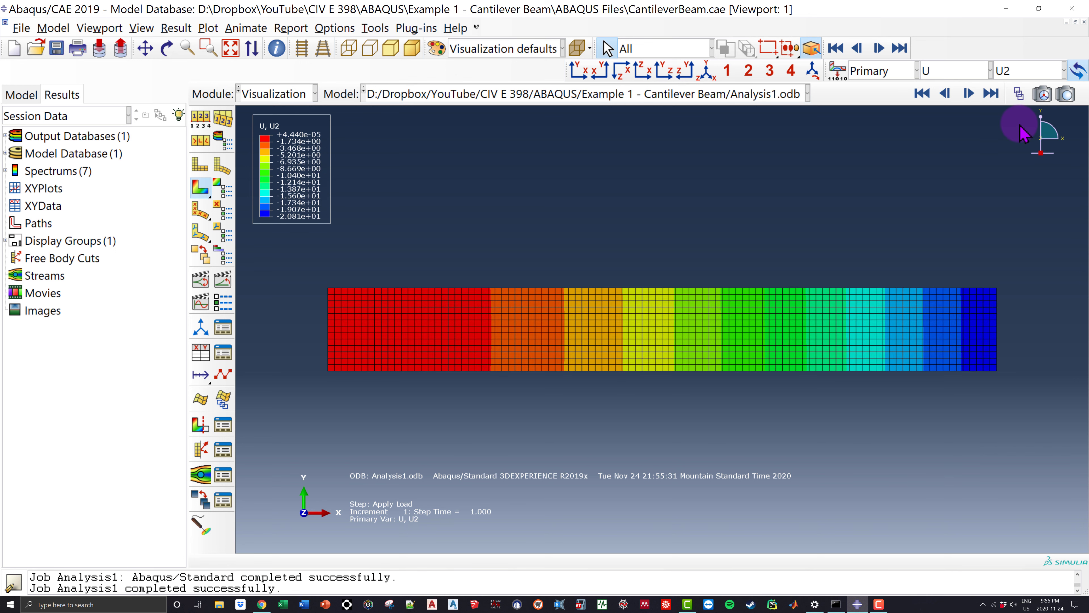